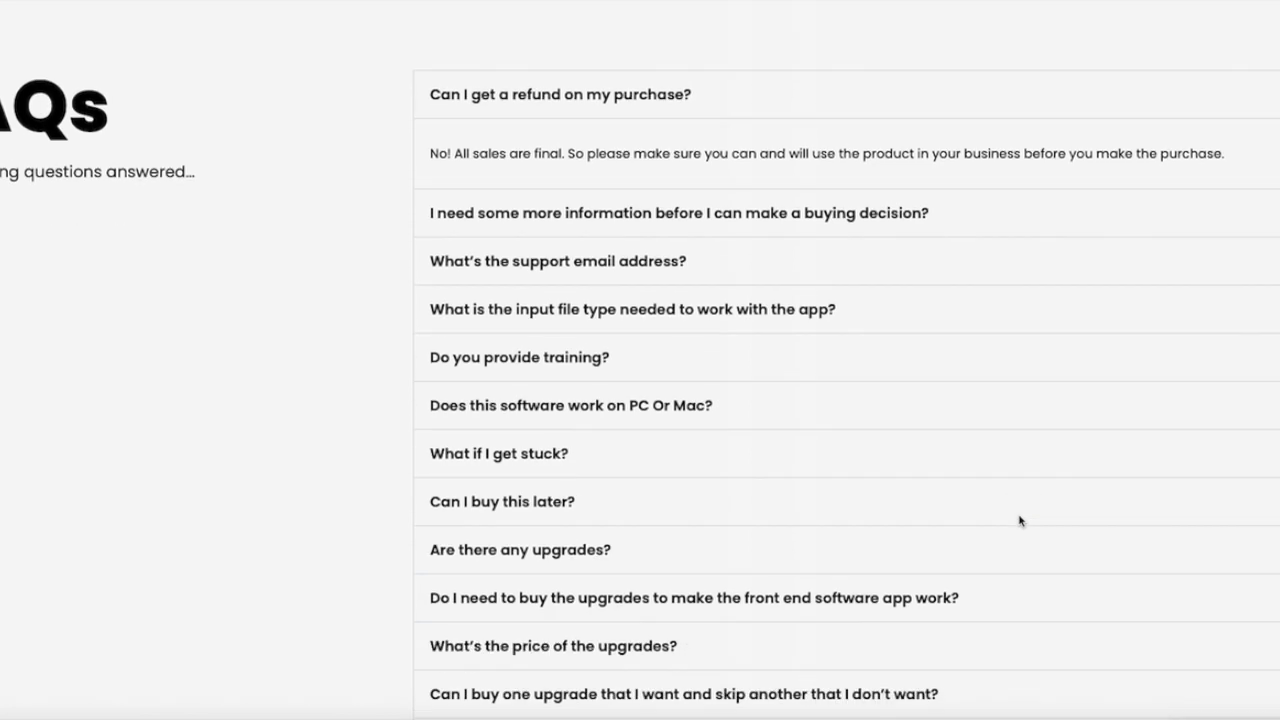
- Read the FAQ answer on refunds and the one on getting more information before buying, collapsing each after reading
scroll(1020, 520, "up", 2)
scroll(1020, 520, "up", 1)
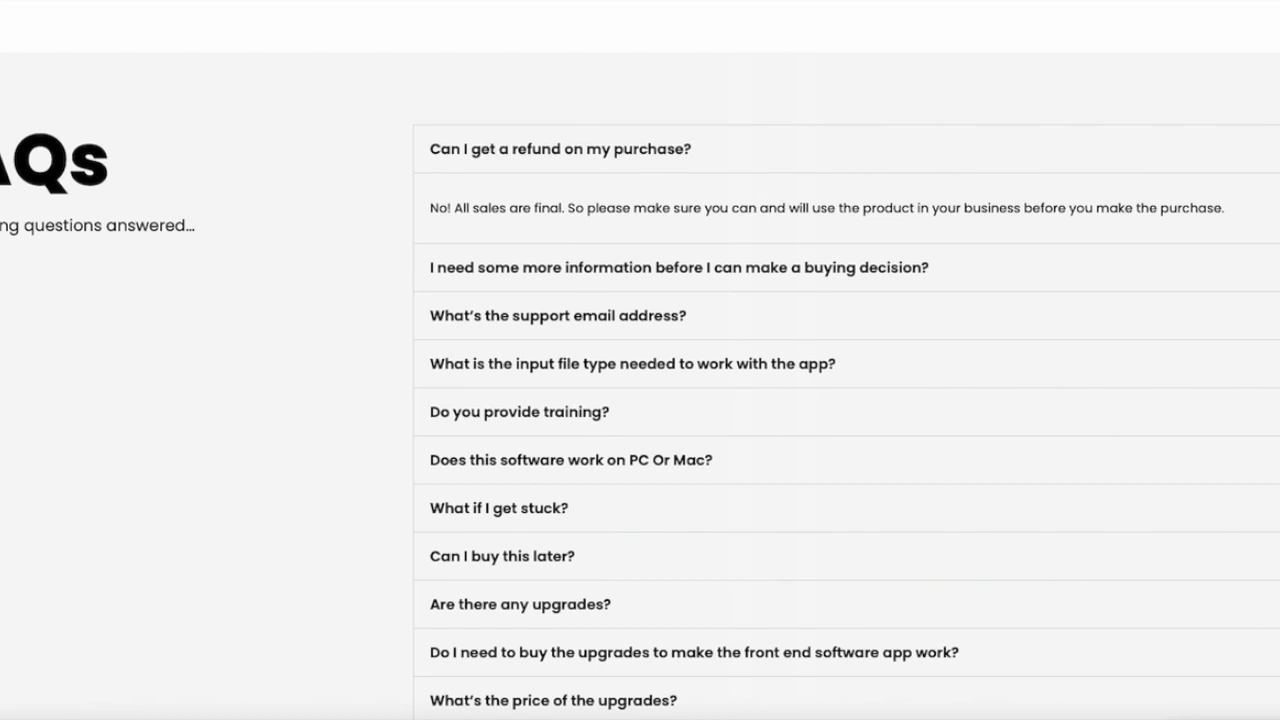
left_click(1240, 149)
left_click(1220, 197)
scroll(1220, 196, "down", 1)
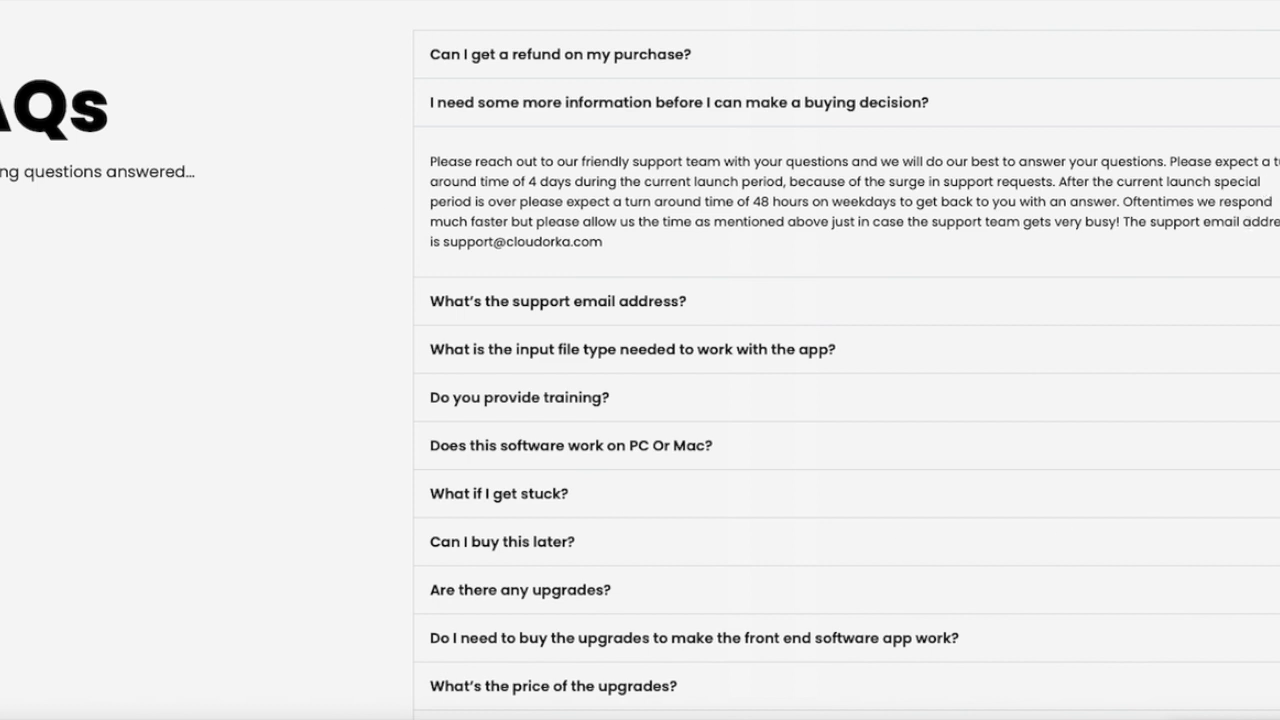
left_click(1240, 102)
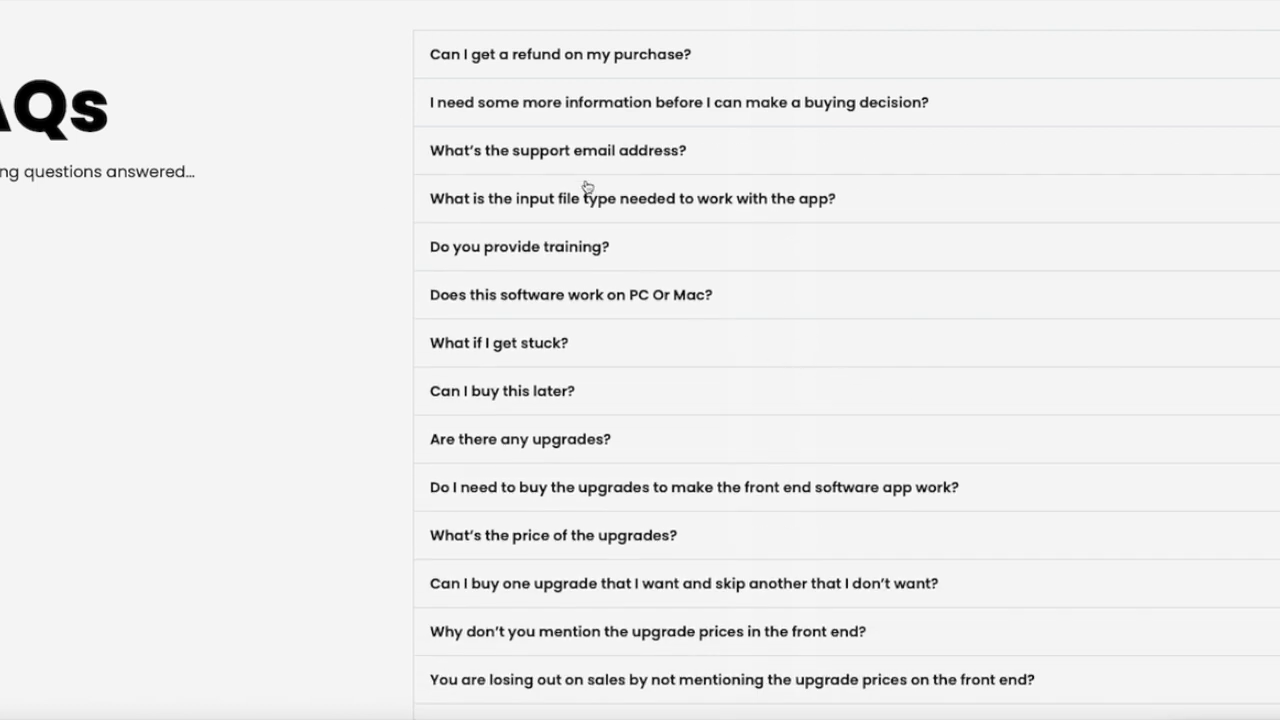
- Read the FAQ answers on PC or Mac compatibility and on buying later, collapsing each after reading
left_click(858, 300)
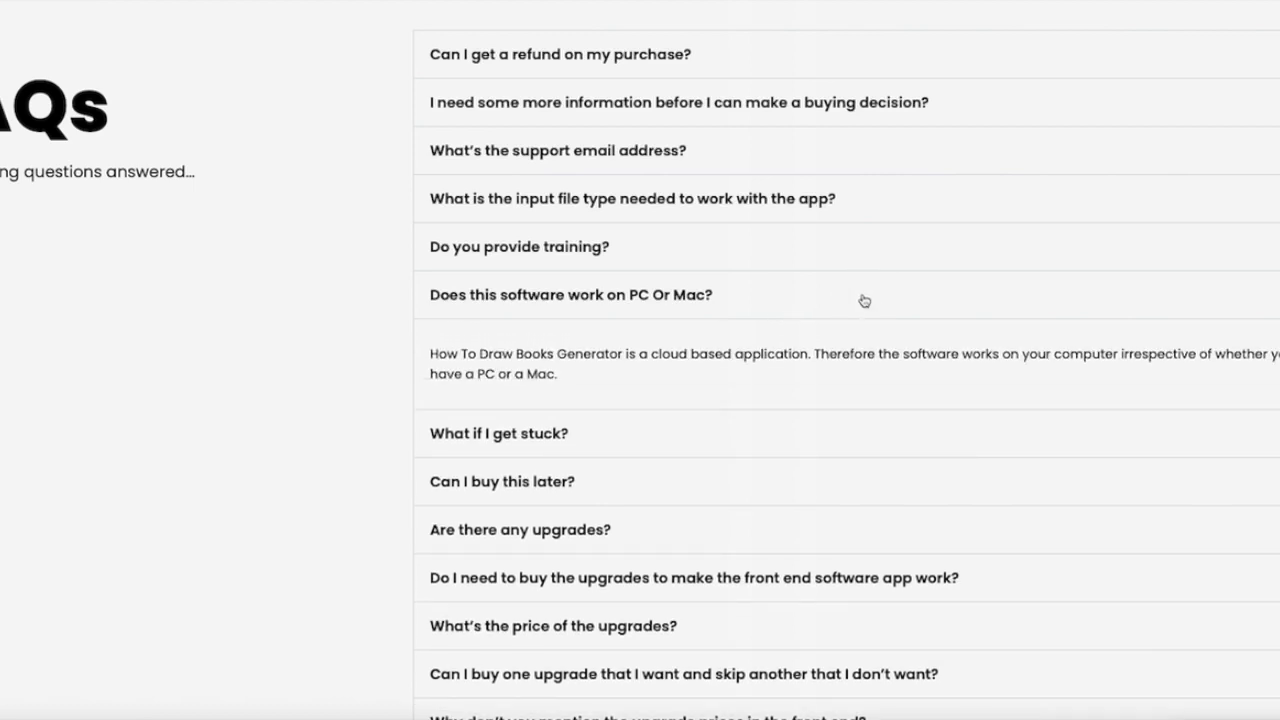
left_click(864, 300)
scroll(864, 300, "down", 3)
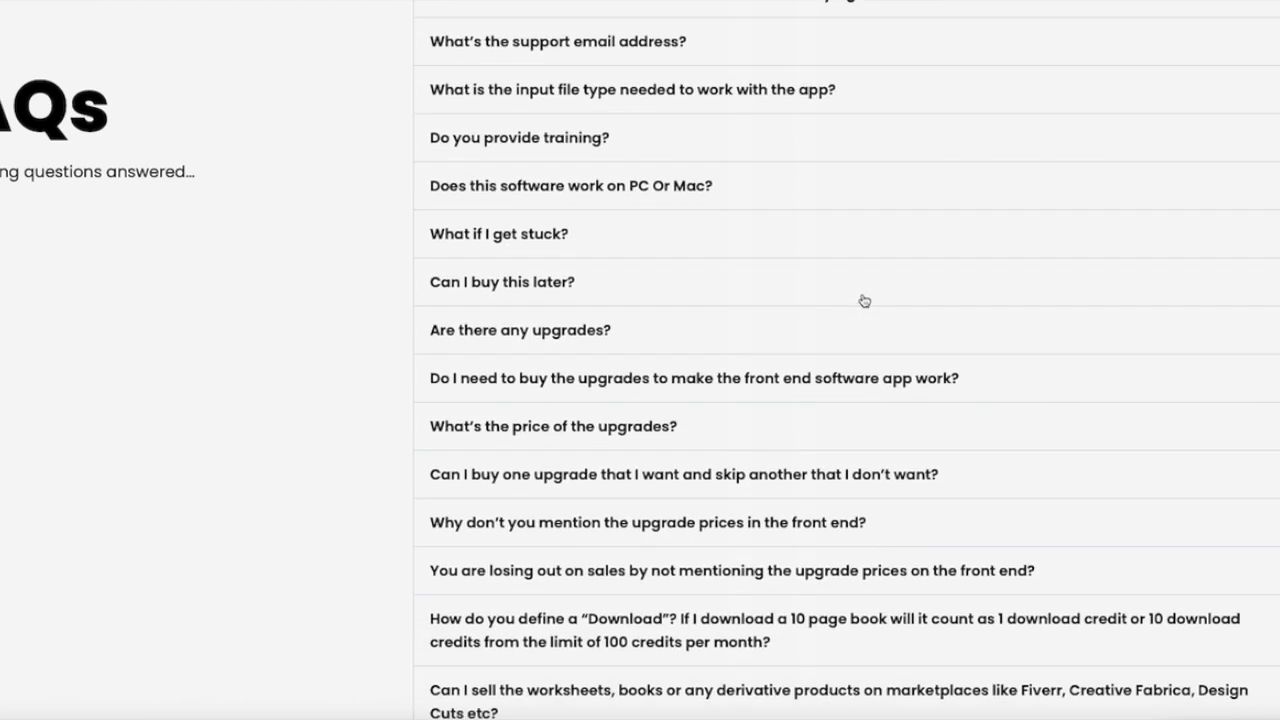
left_click(804, 205)
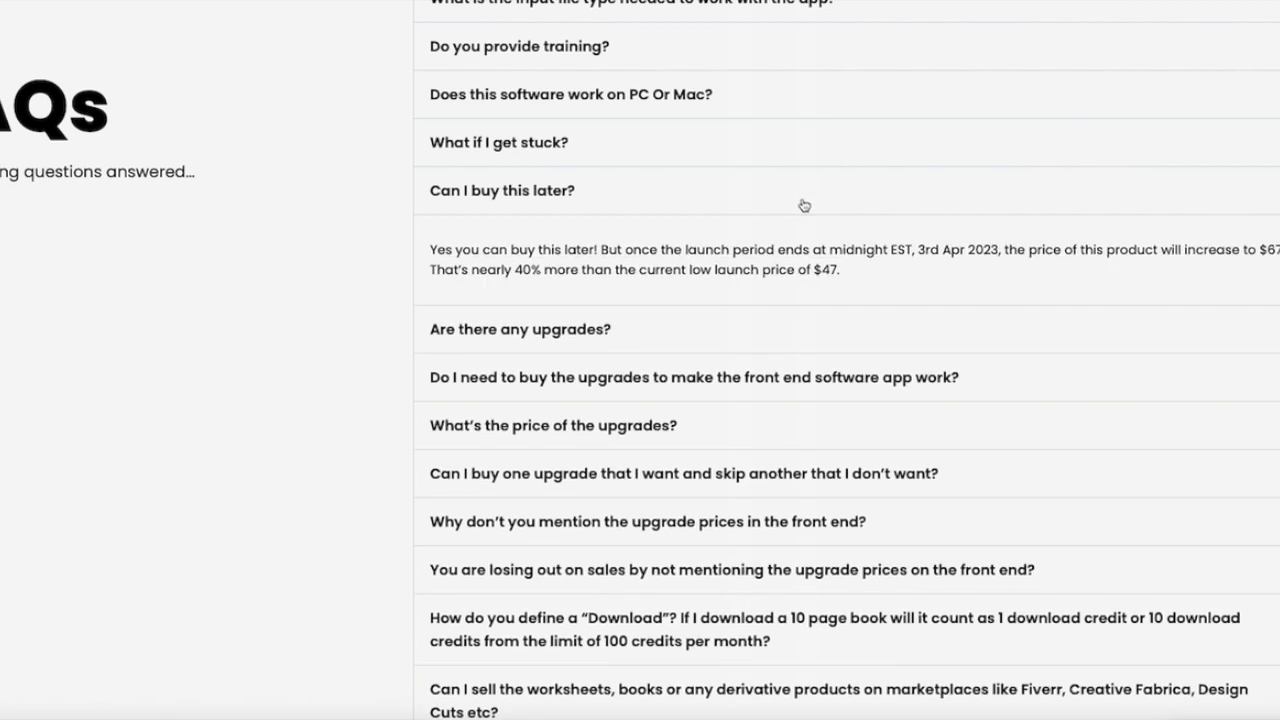
left_click(804, 205)
- Expand the "Are there any upgrades?" FAQ and highlight its answer while reading, then clear the highlight
left_click(726, 249)
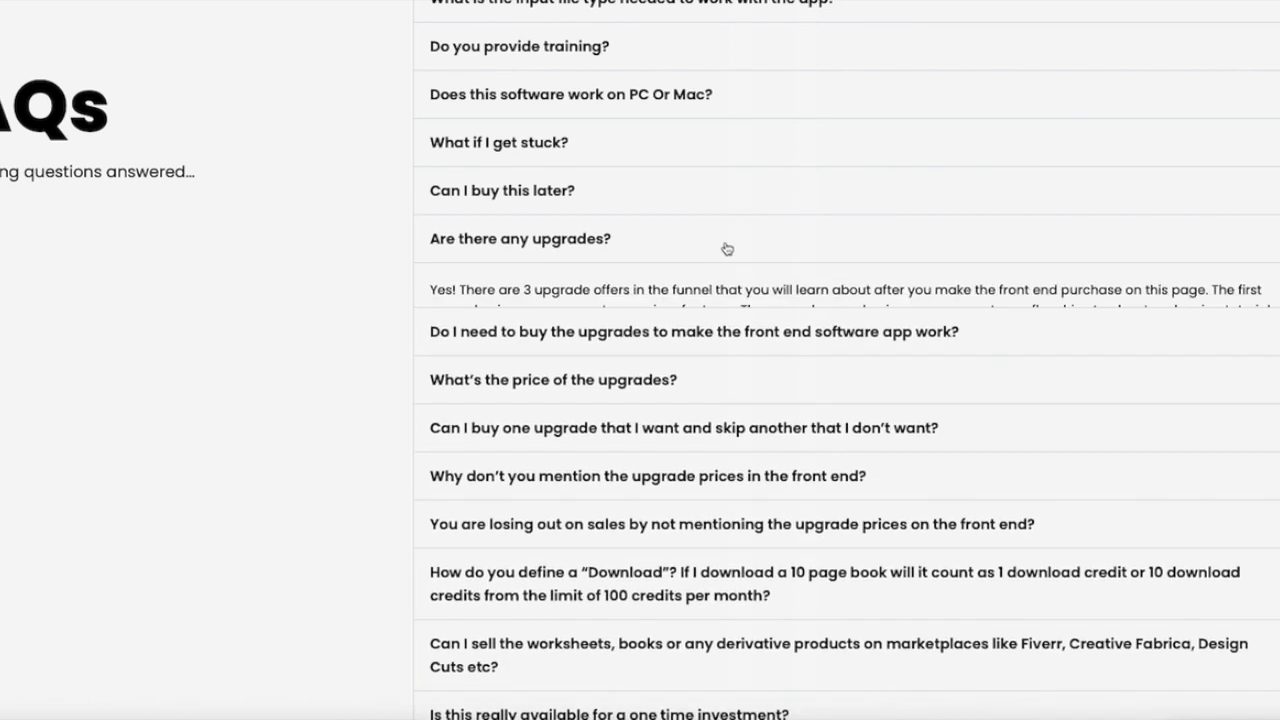
left_click_drag(431, 296, 1279, 358)
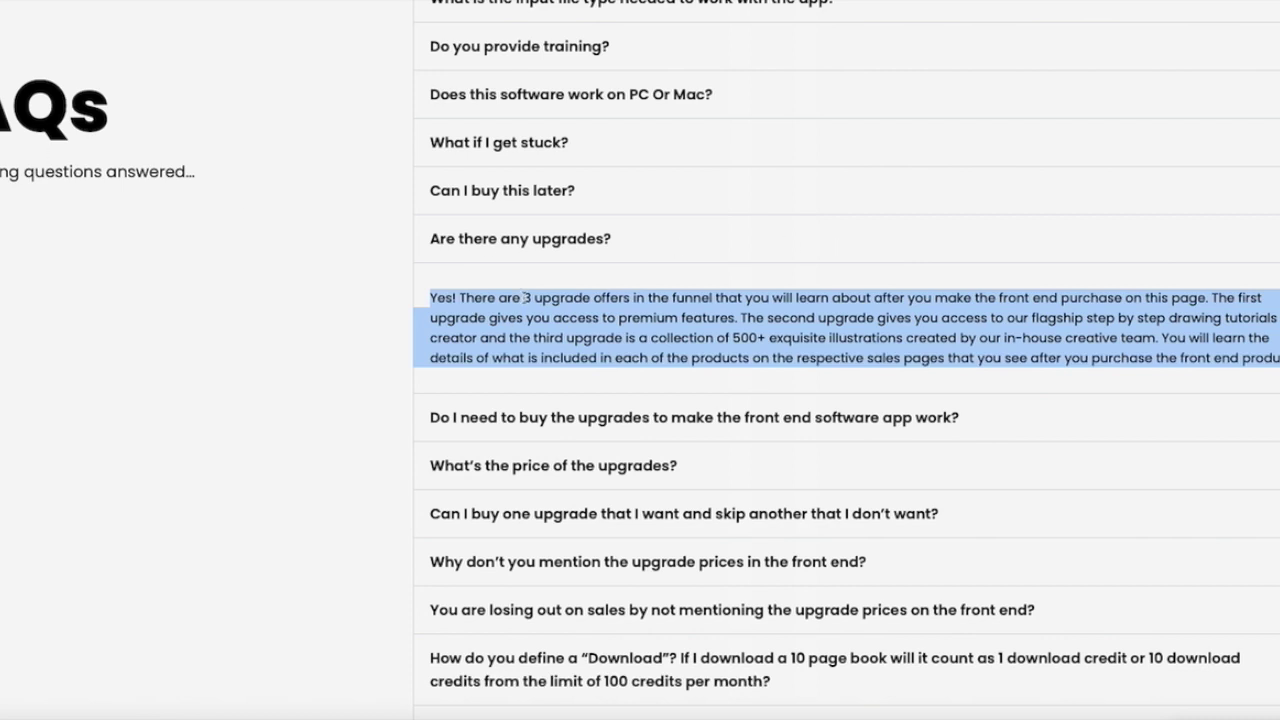
left_click(899, 328)
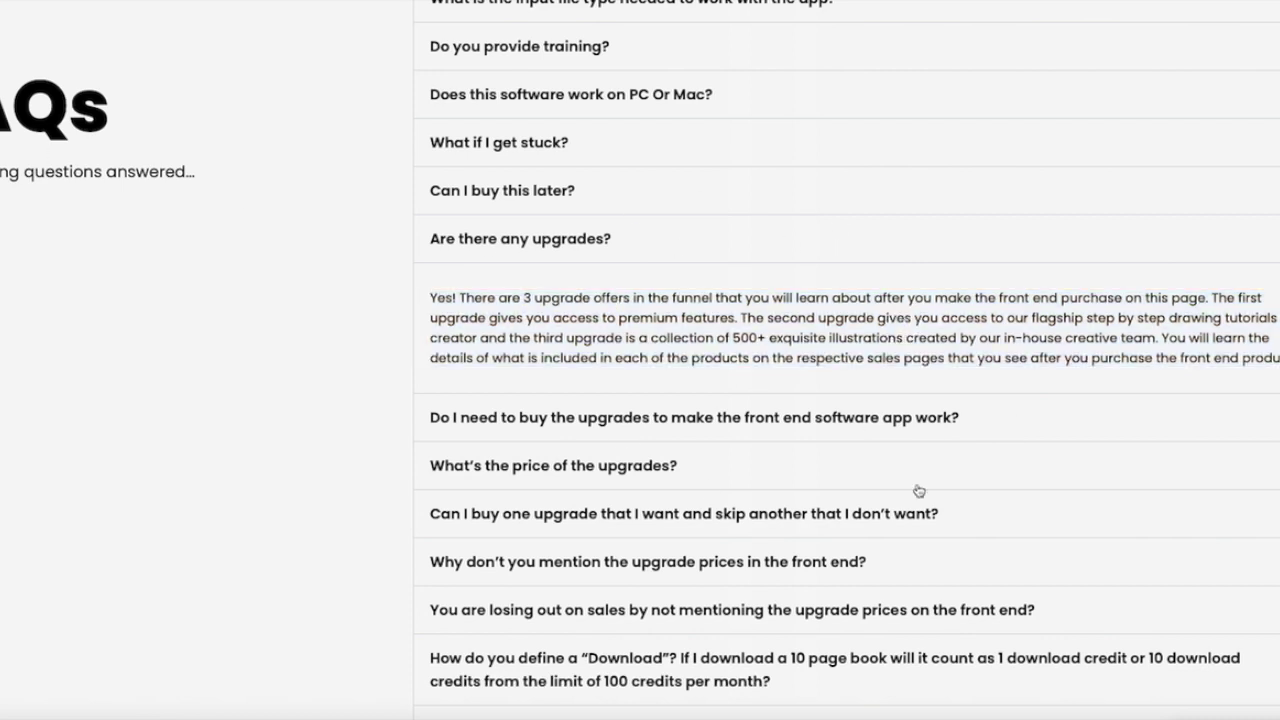
- Highlight the FAQ answer on whether upgrades are needed for the front end app, and expand the one on upgrade prices
scroll(886, 440, "down", 2)
scroll(886, 440, "down", 1)
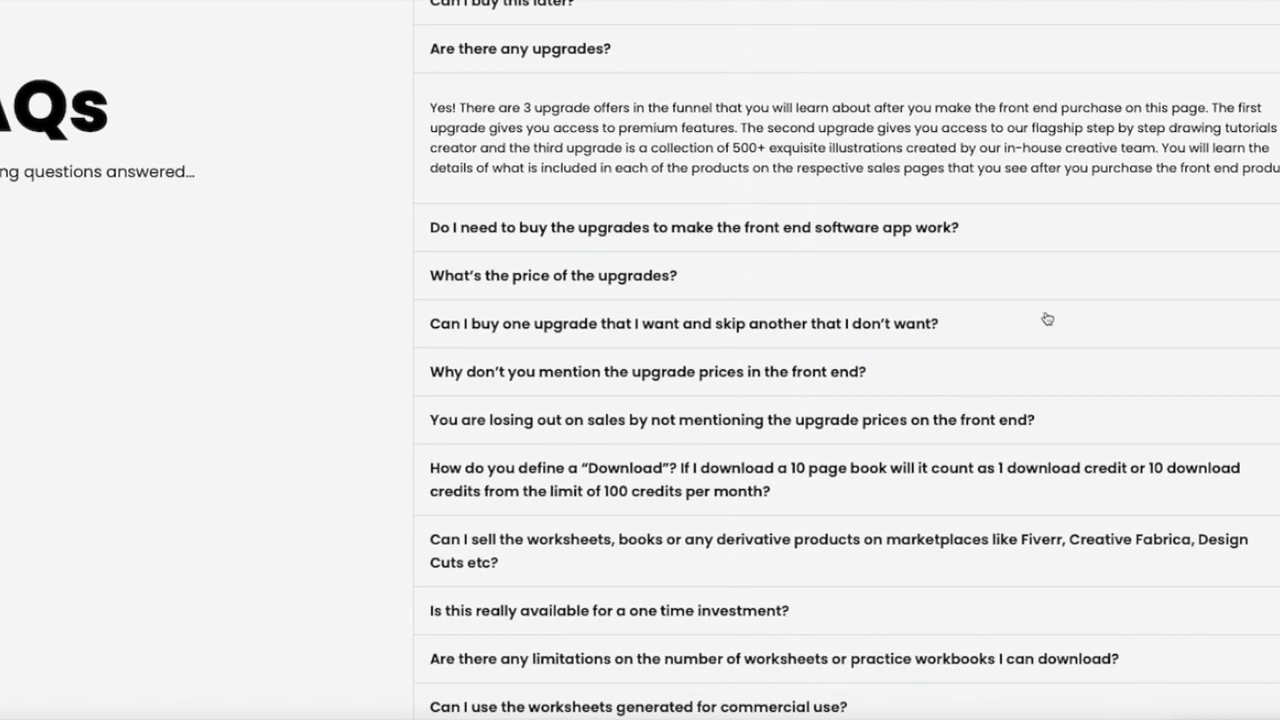
left_click(1270, 225)
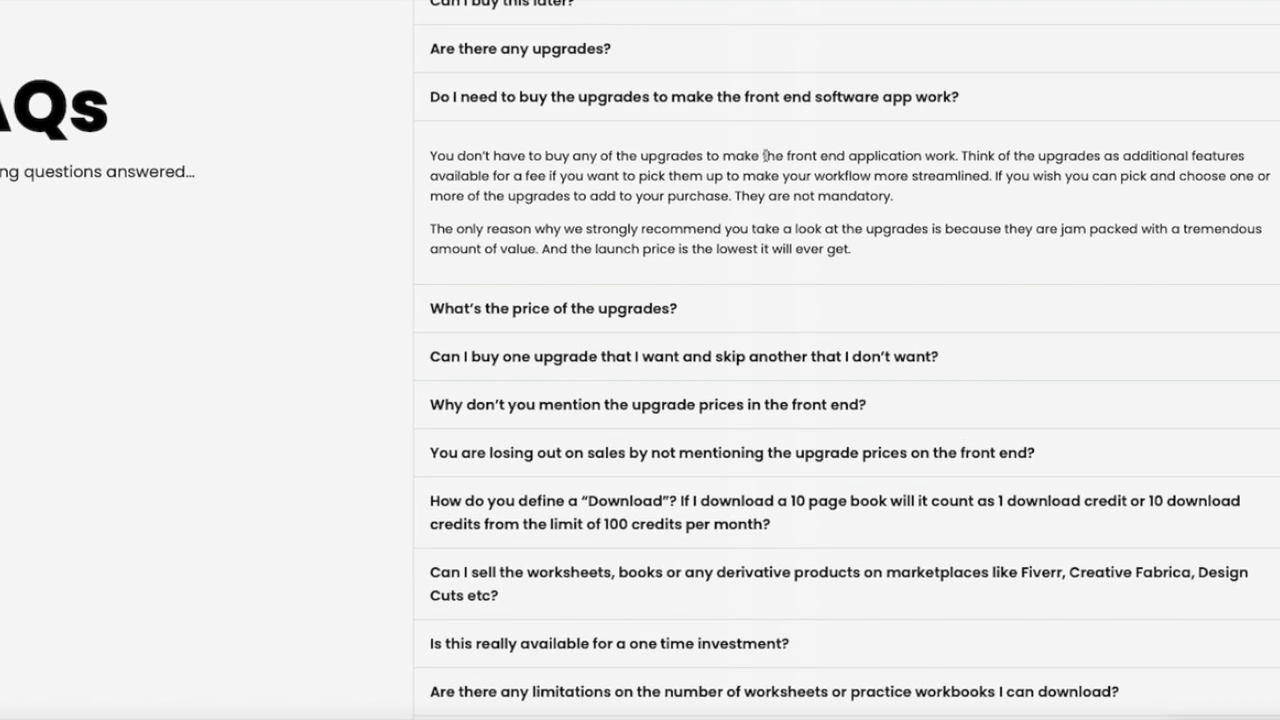
left_click_drag(431, 155, 1175, 253)
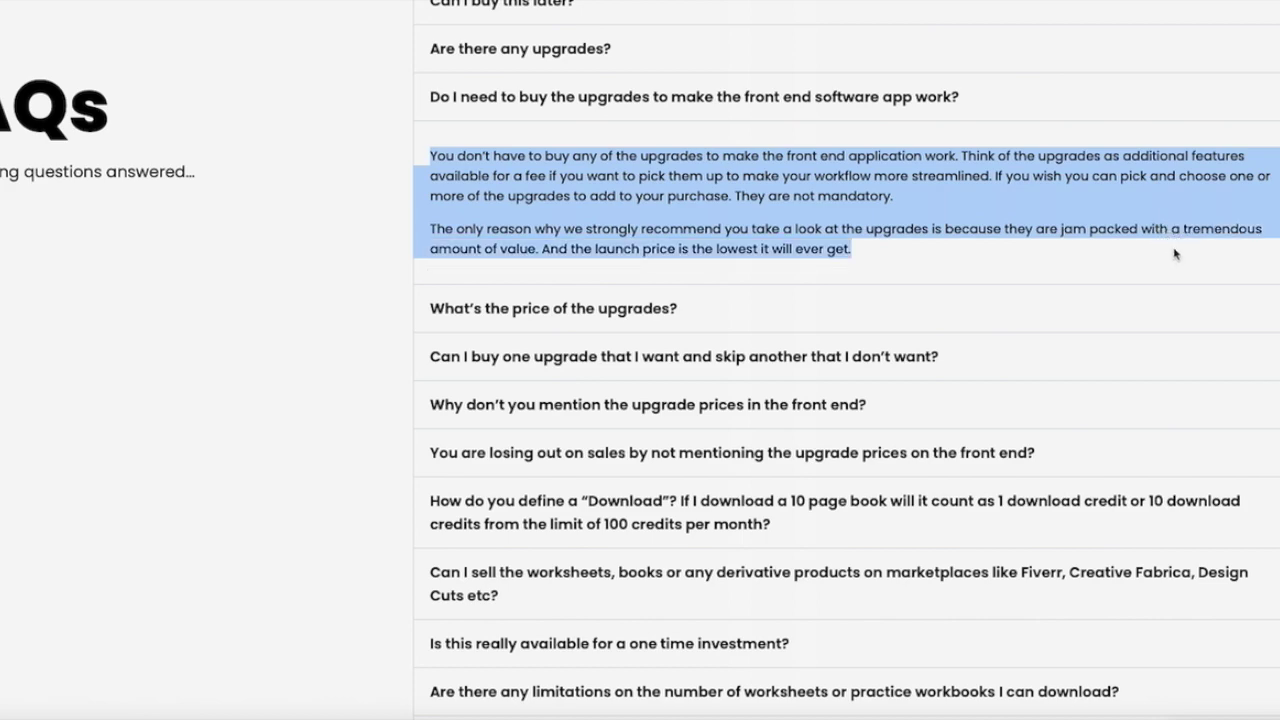
left_click(1148, 310)
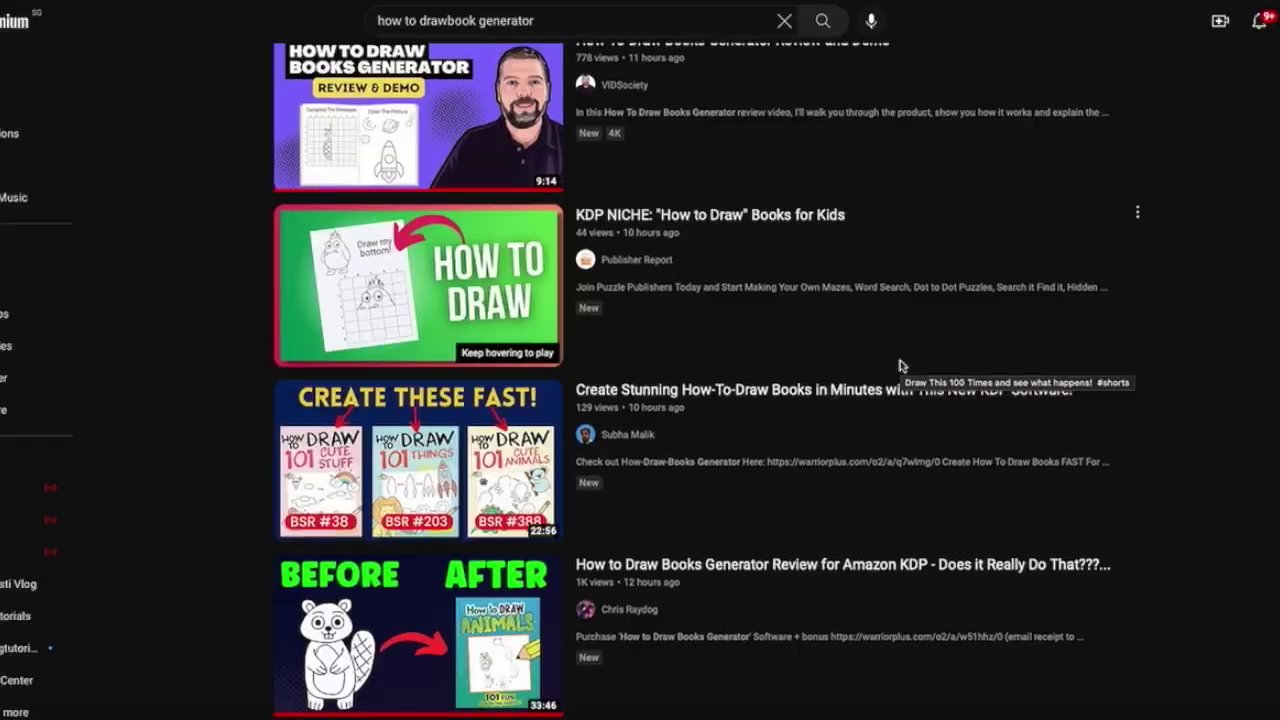
- Examine the YouTube search results for "how to drawbook generator", looking over the review and how-to-draw book videos
scroll(900, 360, "down", 3)
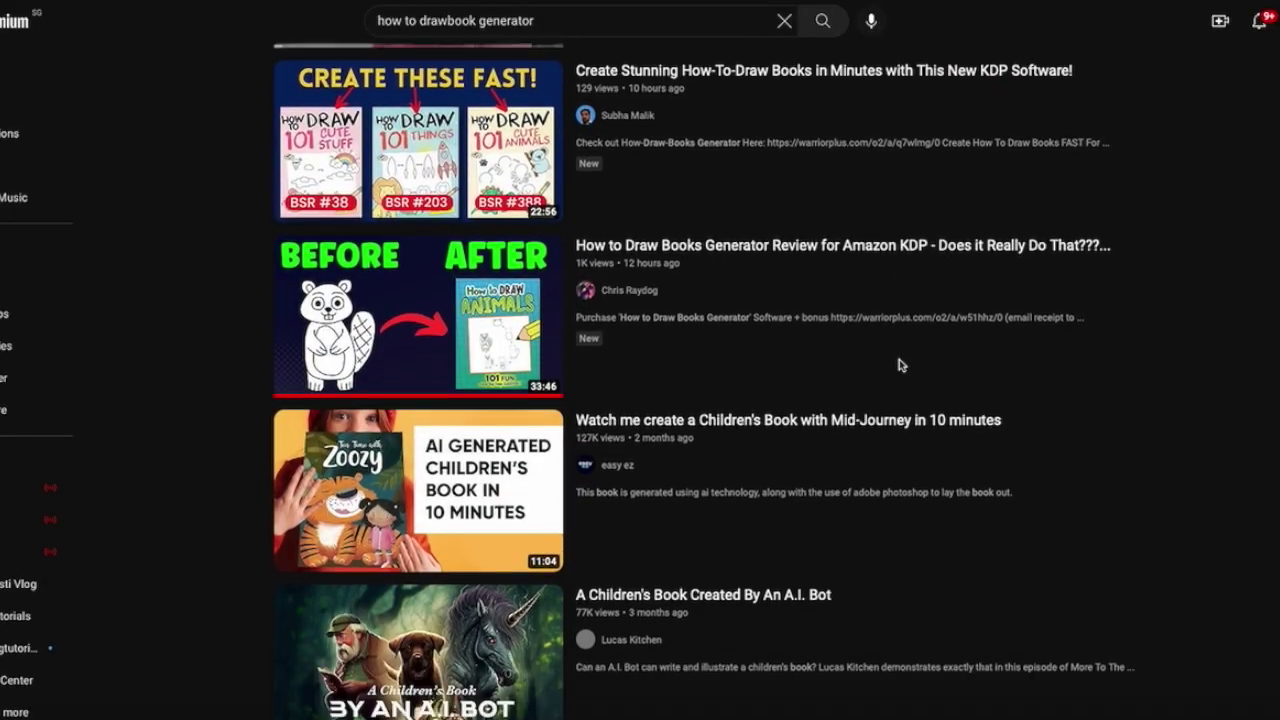
scroll(899, 364, "down", 2)
scroll(899, 364, "down", 4)
scroll(899, 359, "down", 5)
scroll(900, 366, "up", 2)
scroll(775, 375, "down", 1)
scroll(775, 375, "up", 1)
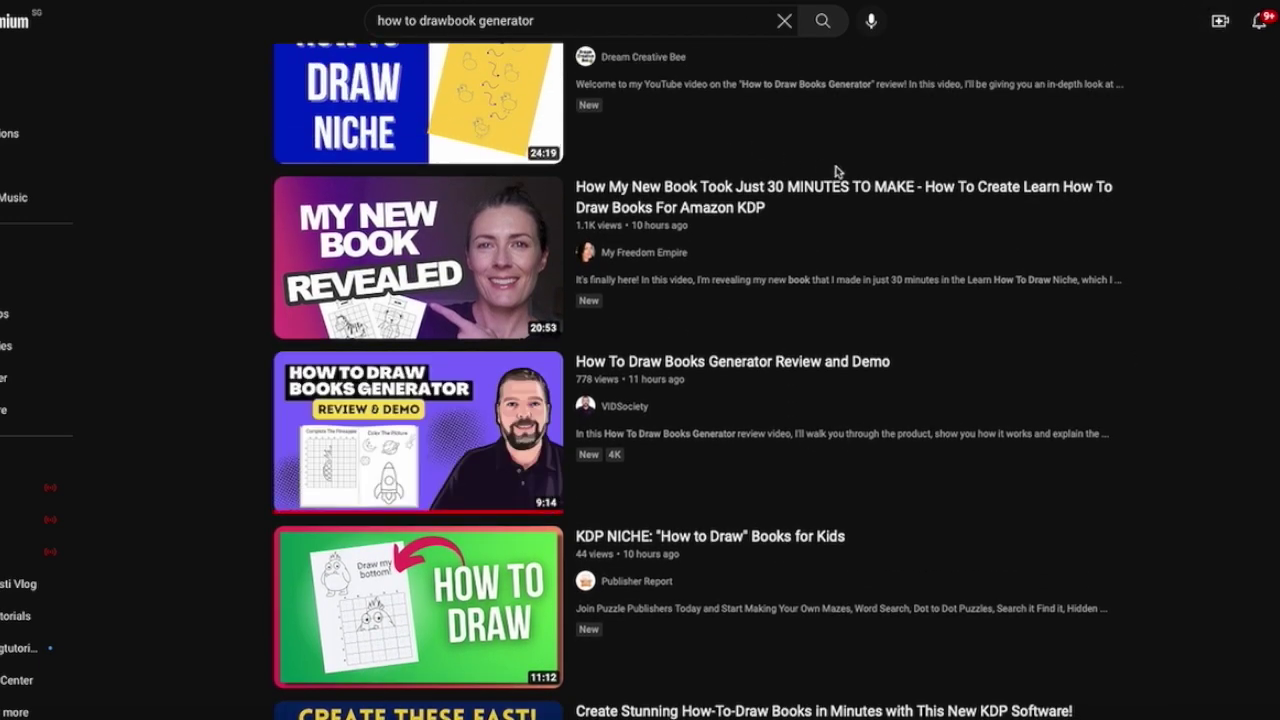
scroll(836, 172, "up", 1)
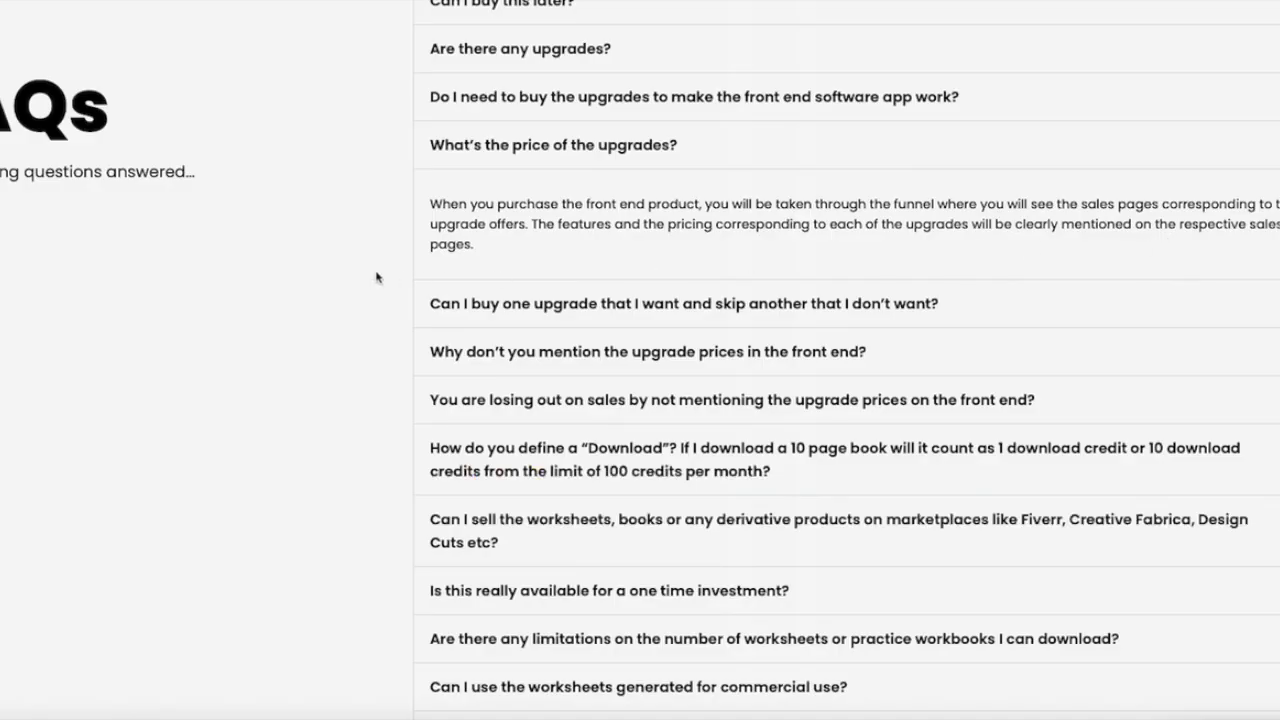
- Read the FAQ answers on skipping upgrades, unmentioned upgrade prices, lost sales and what counts as a "Download"
left_click(979, 304)
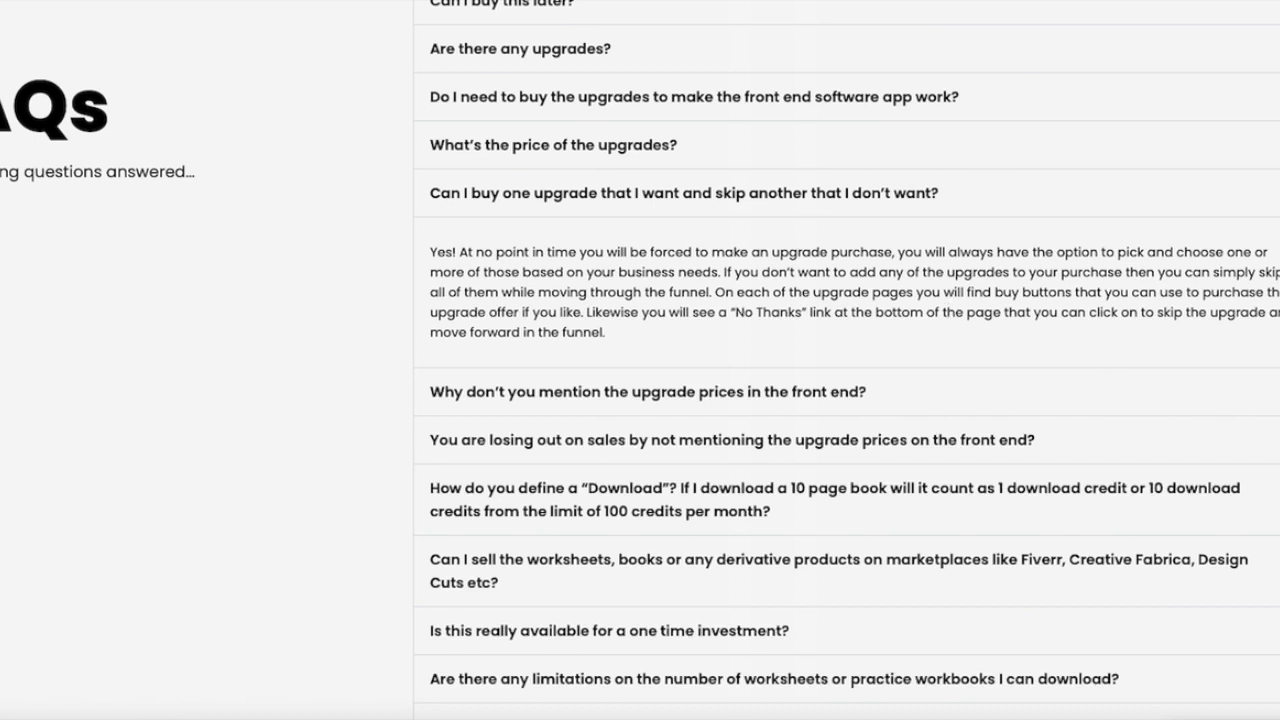
left_click(1265, 391)
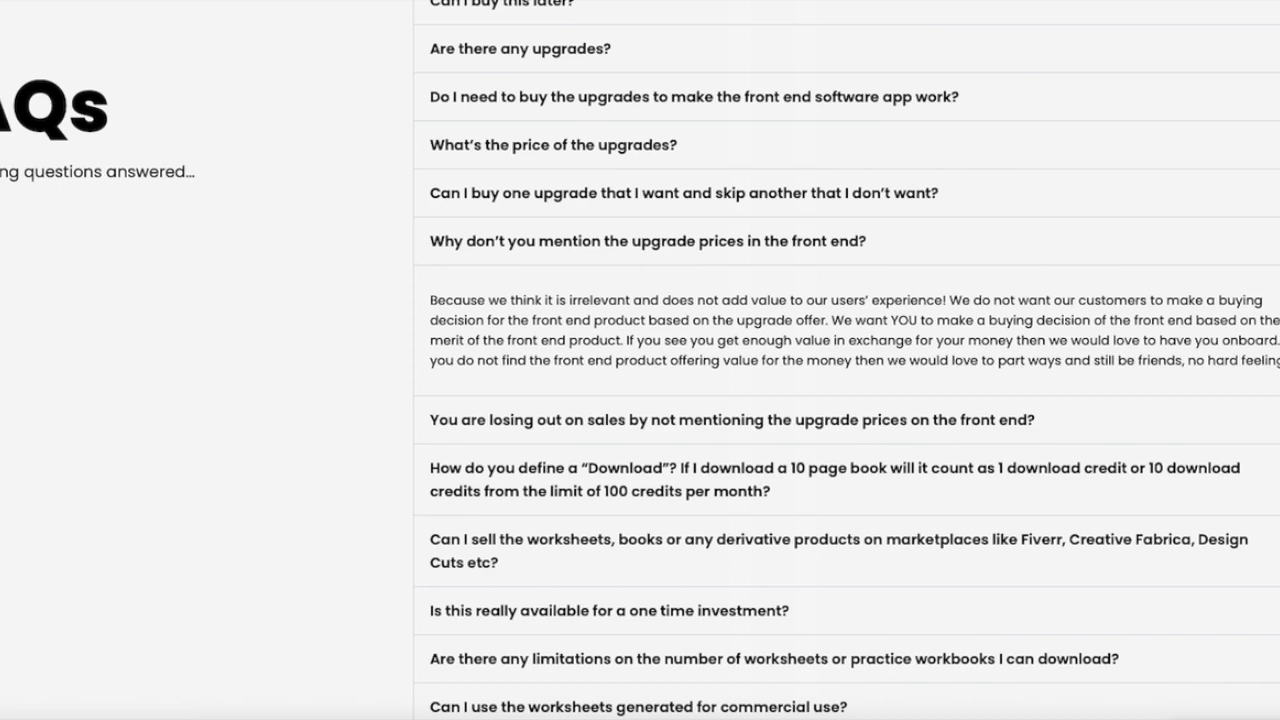
left_click(1265, 419)
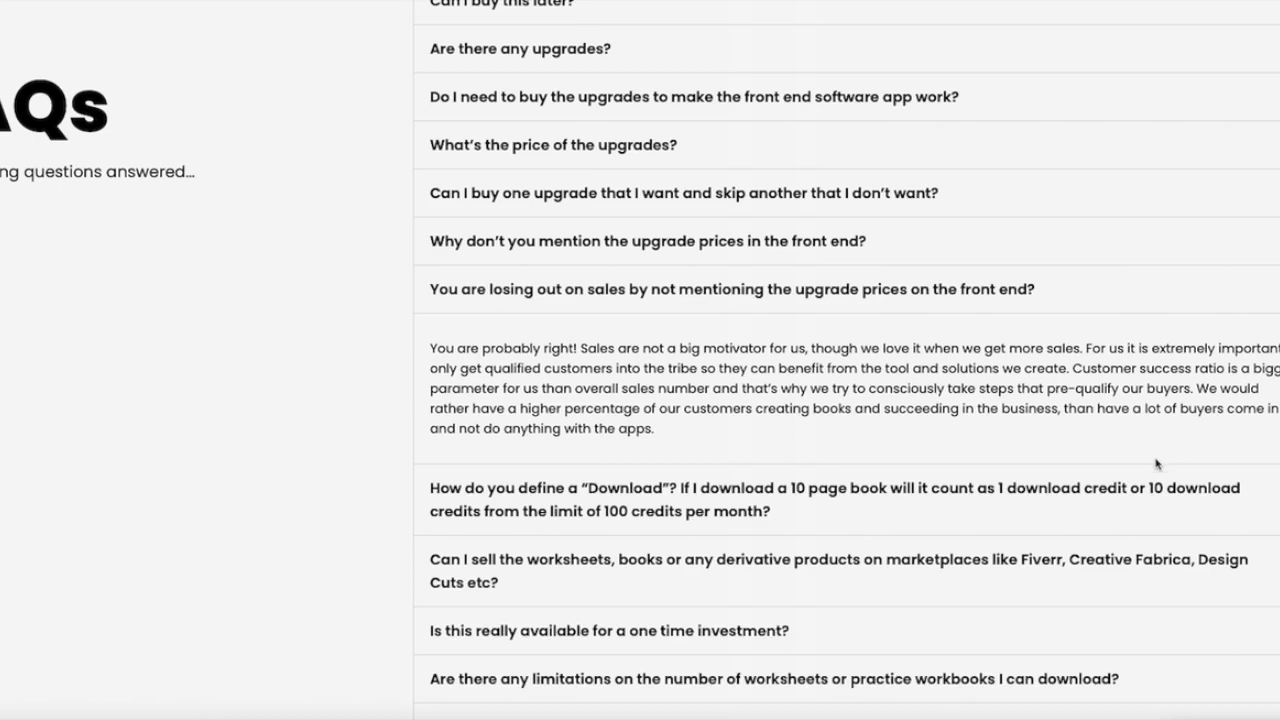
scroll(1156, 464, "down", 2)
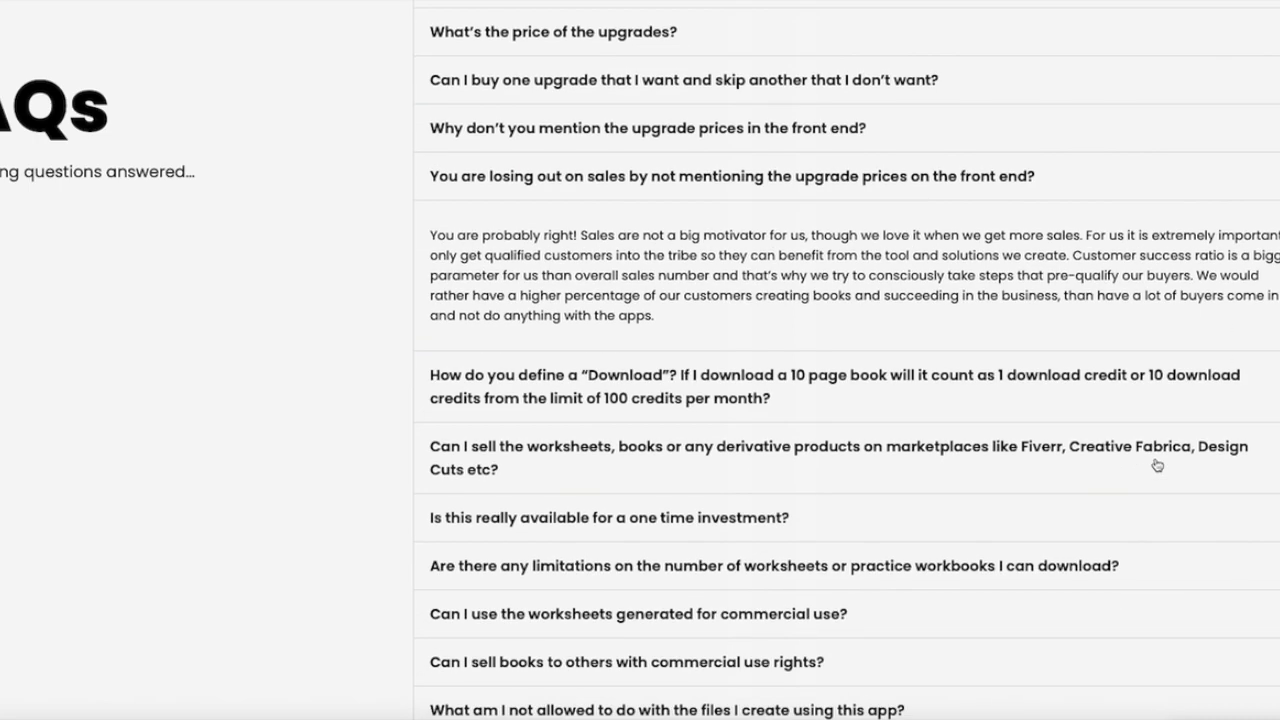
left_click(1245, 386)
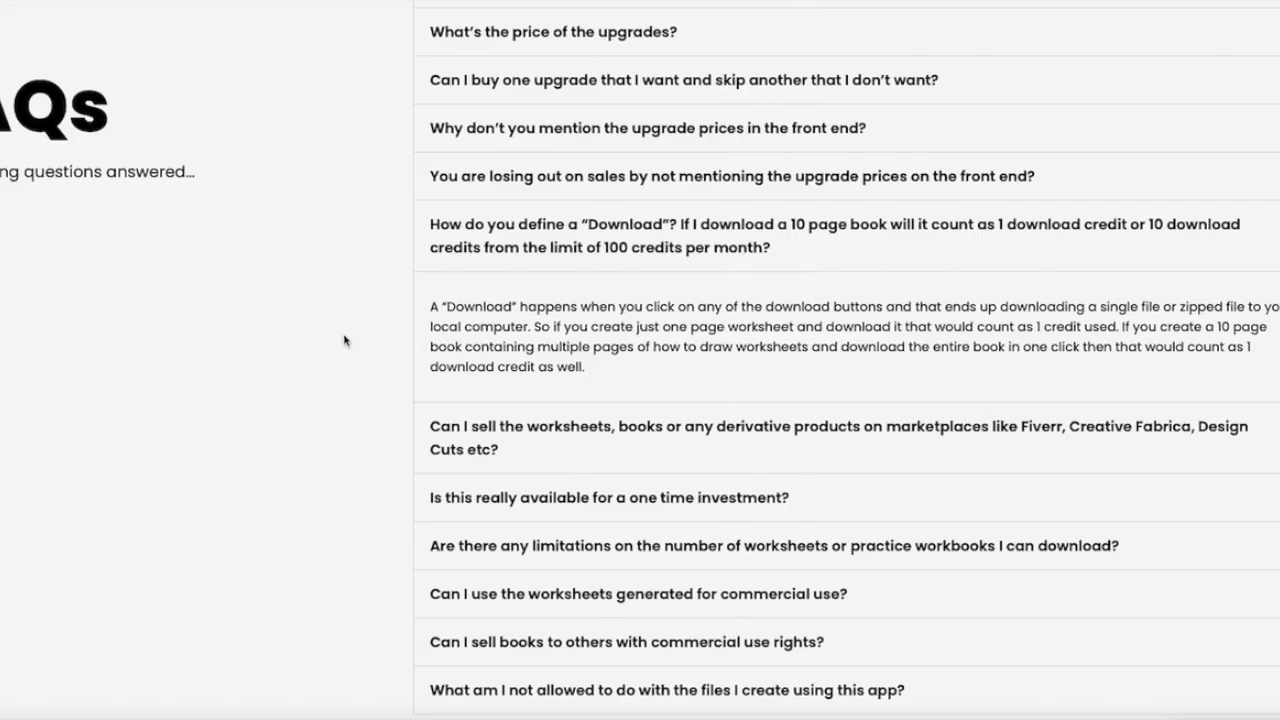
- Look over the refund policy, creators and customer support sections above the FAQs on the sales page
scroll(786, 409, "up", 10)
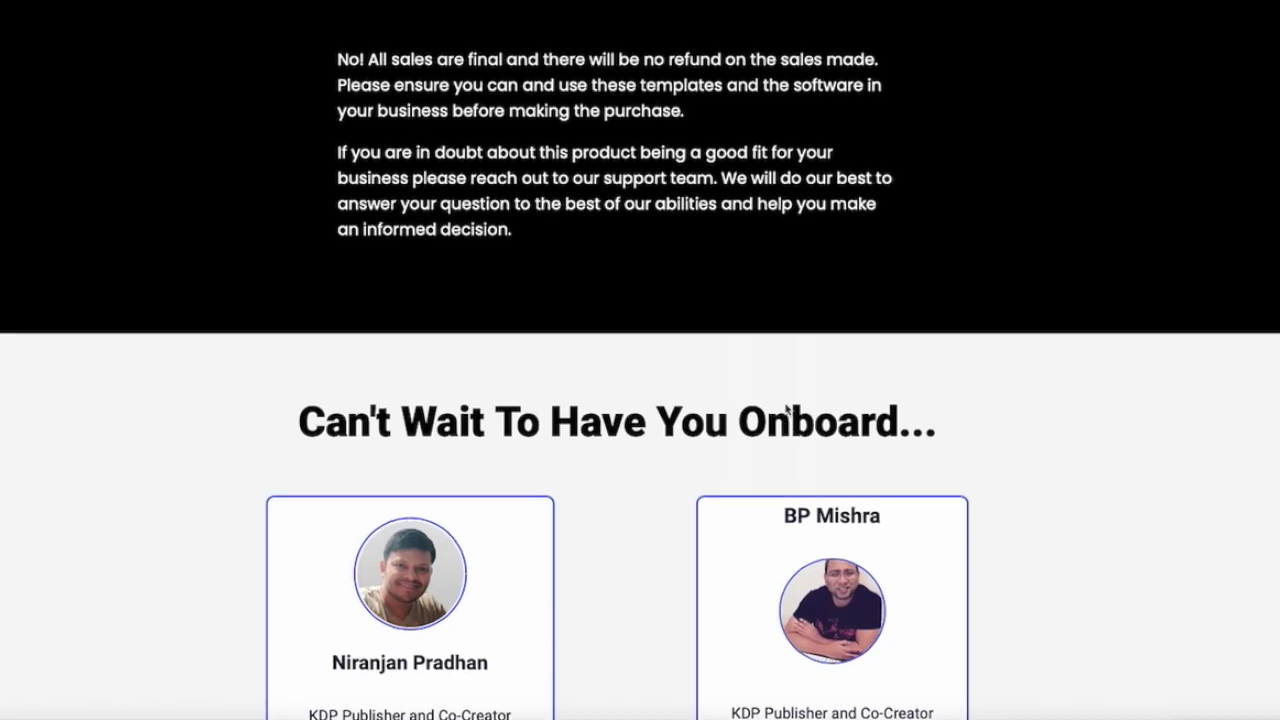
scroll(786, 409, "up", 15)
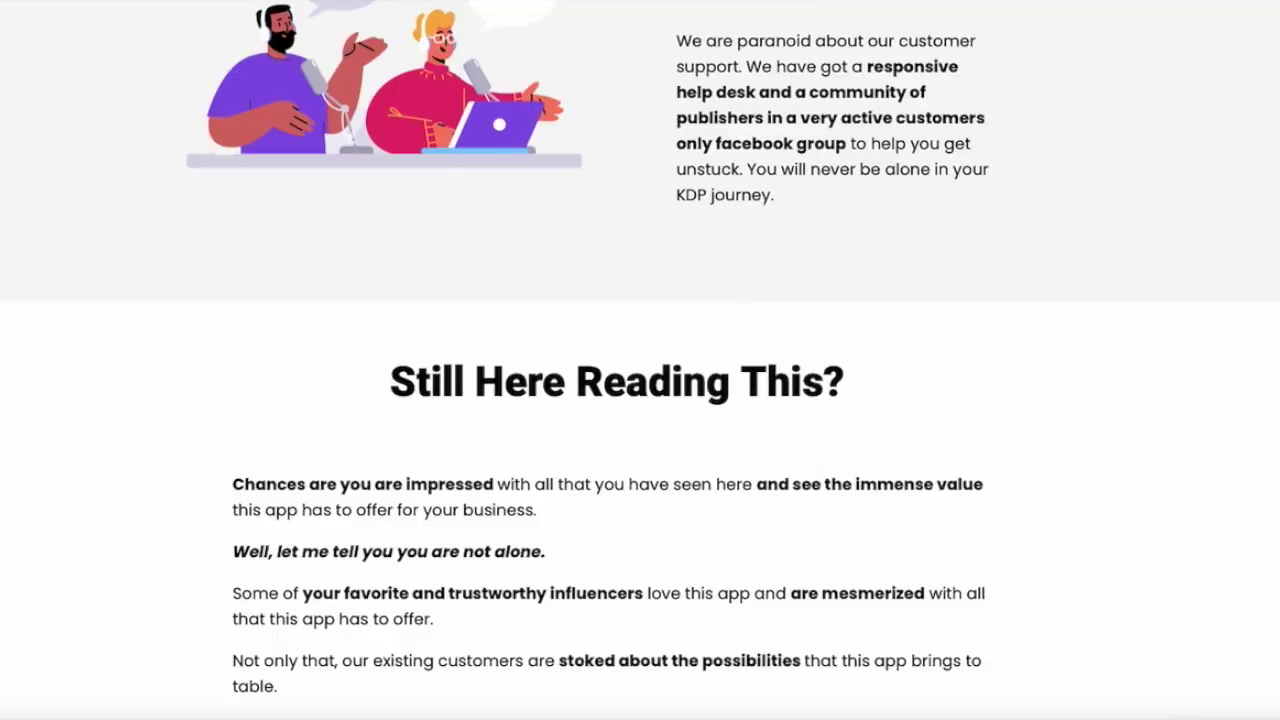
scroll(799, 176, "down", 1)
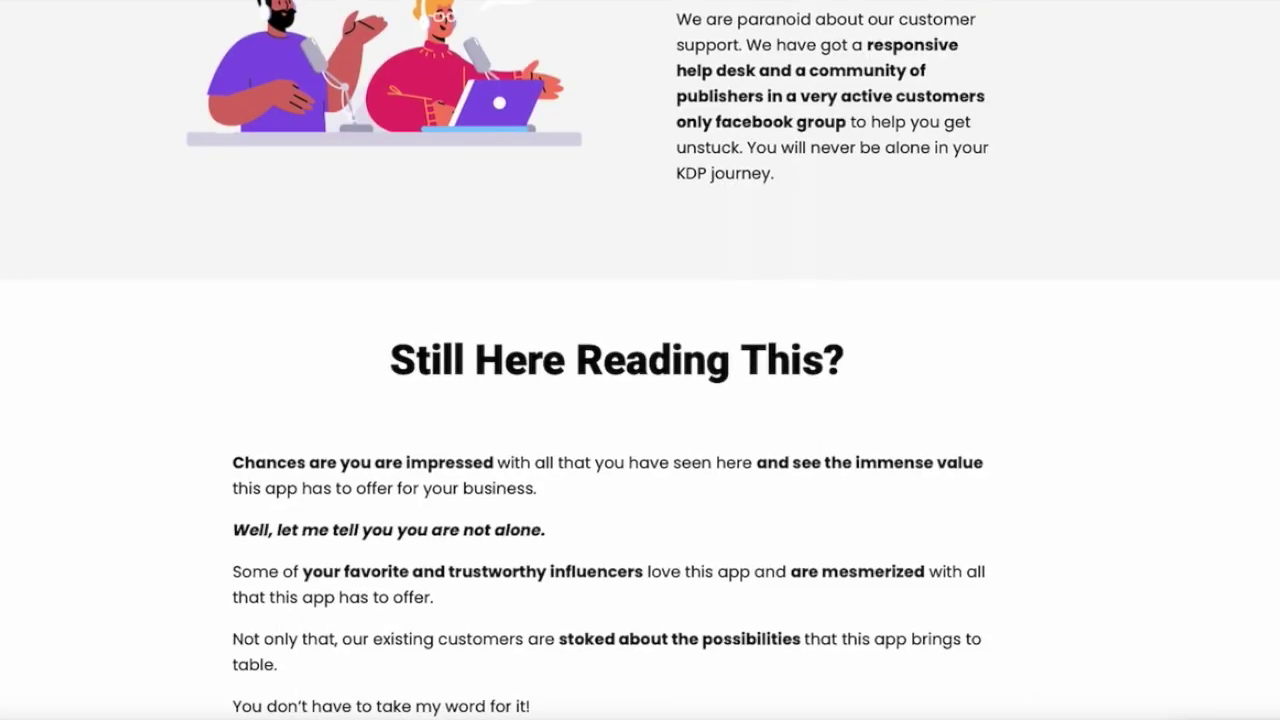
- Switch to Amazon and search the Books department for "how to draw"
key("super+l")
type("you")
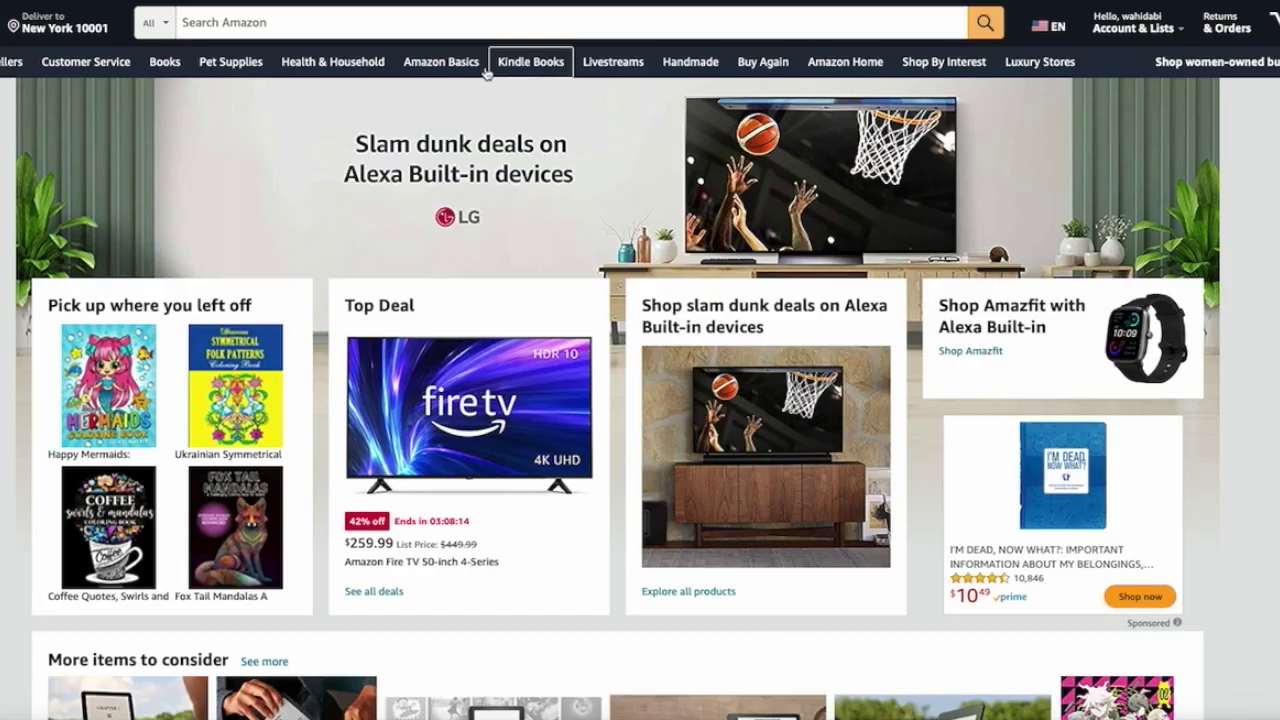
left_click(163, 24)
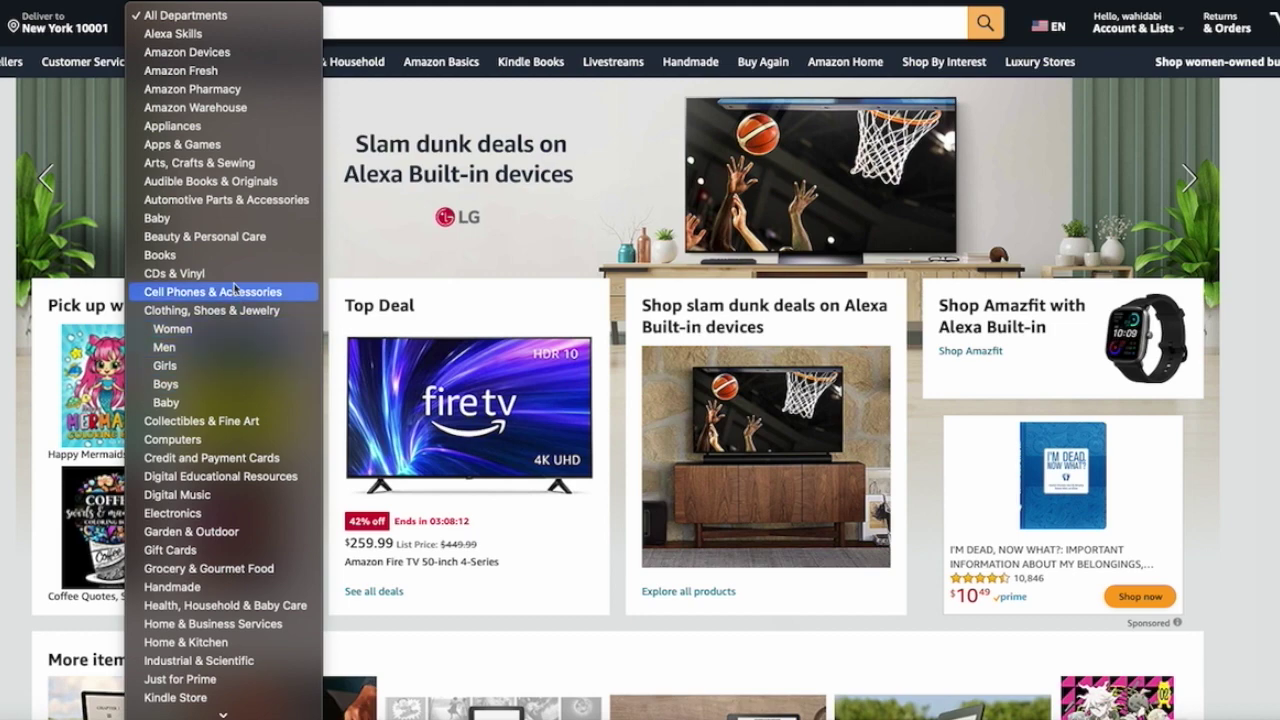
left_click(240, 255)
left_click(323, 21)
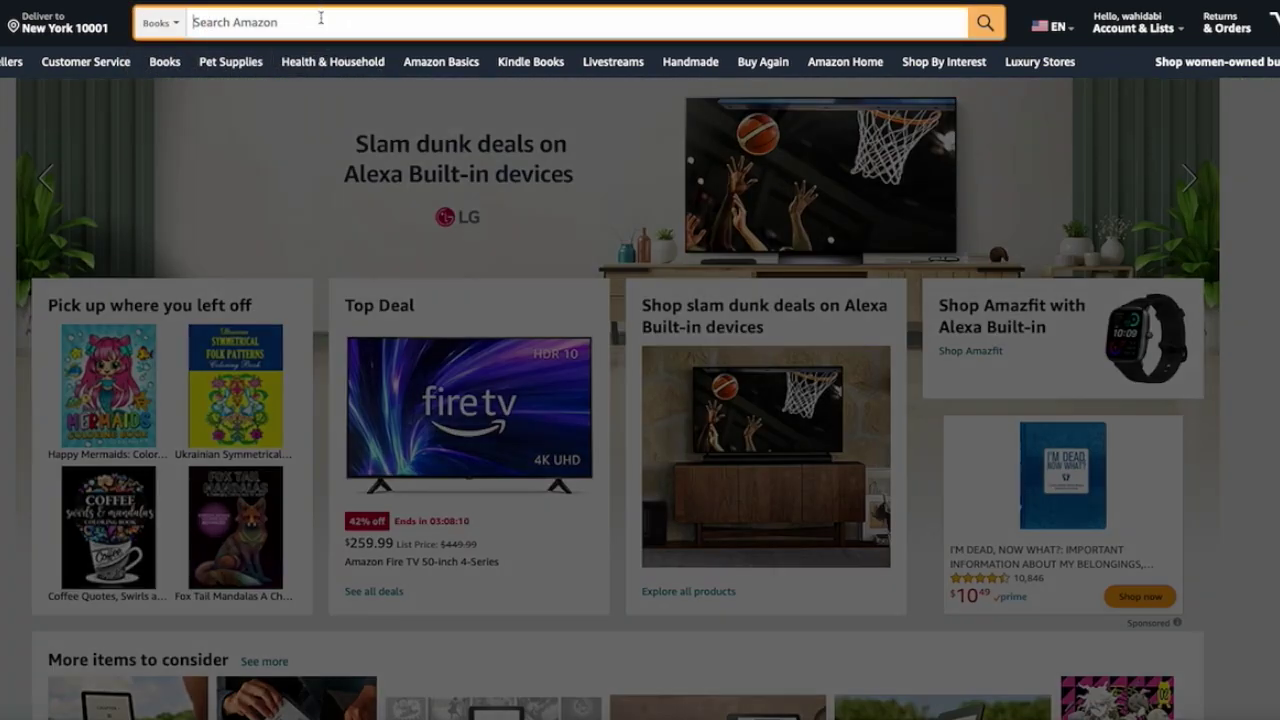
type("how to ")
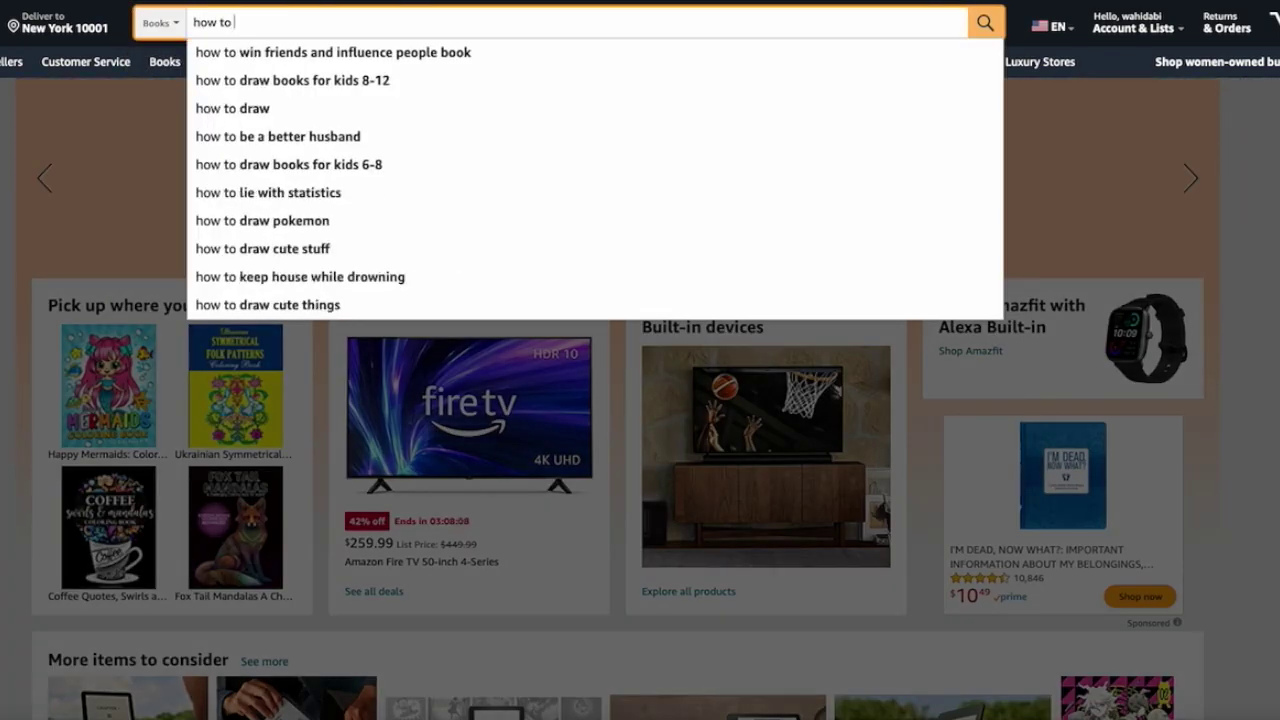
type("draw")
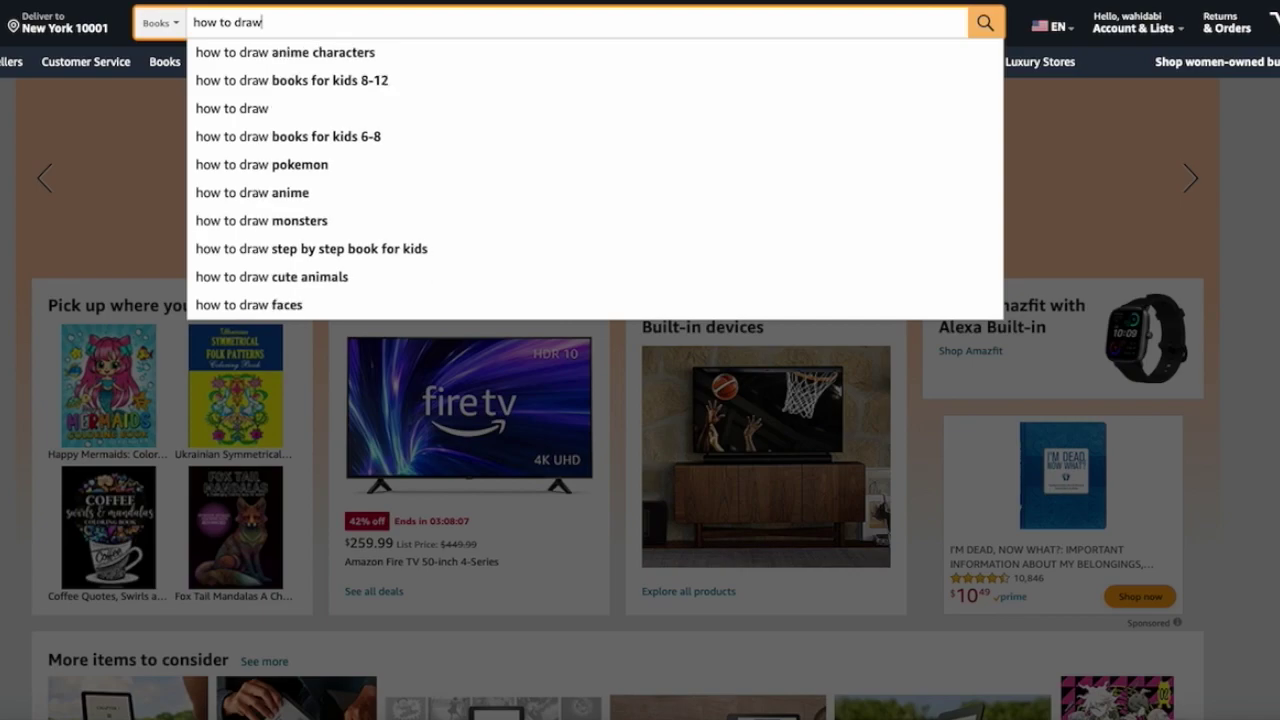
key("Return")
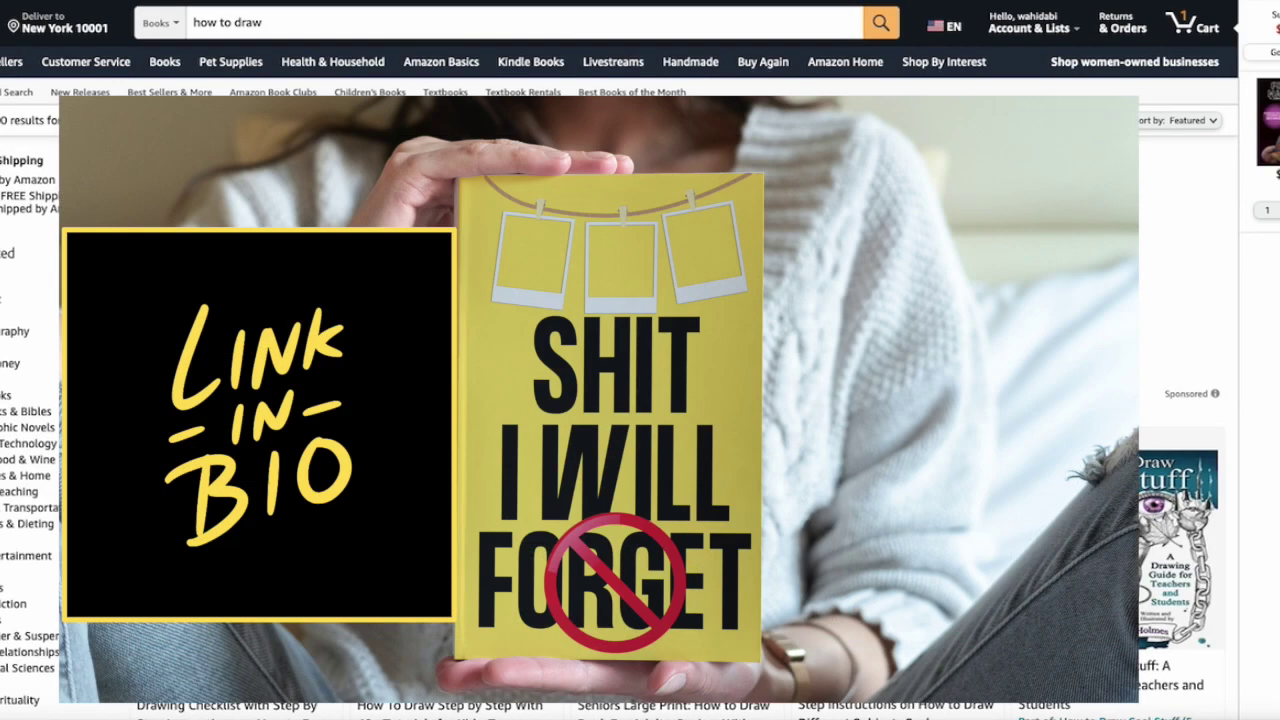
- Highlight the result count for "how to draw" and examine the sponsored brand's drawing books, including How To Draw 101 Cute Stuff For Kids
left_click_drag(16, 120, 0, 120)
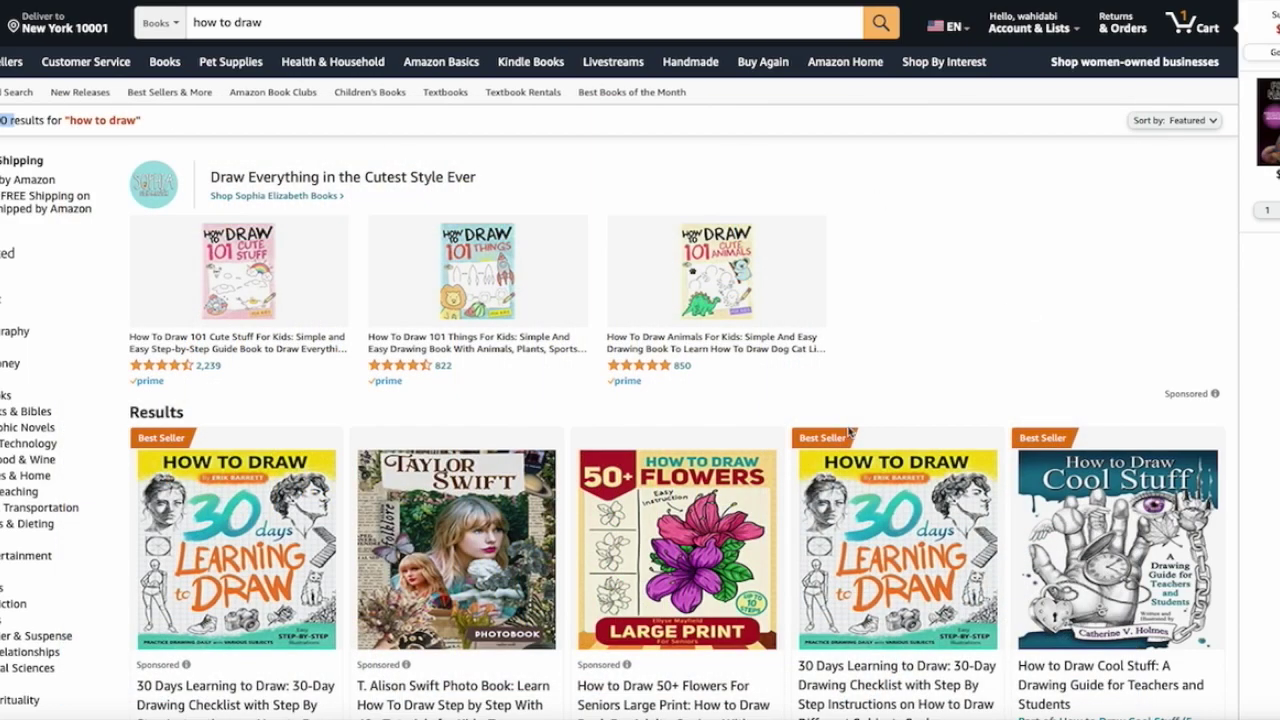
scroll(820, 427, "down", 5)
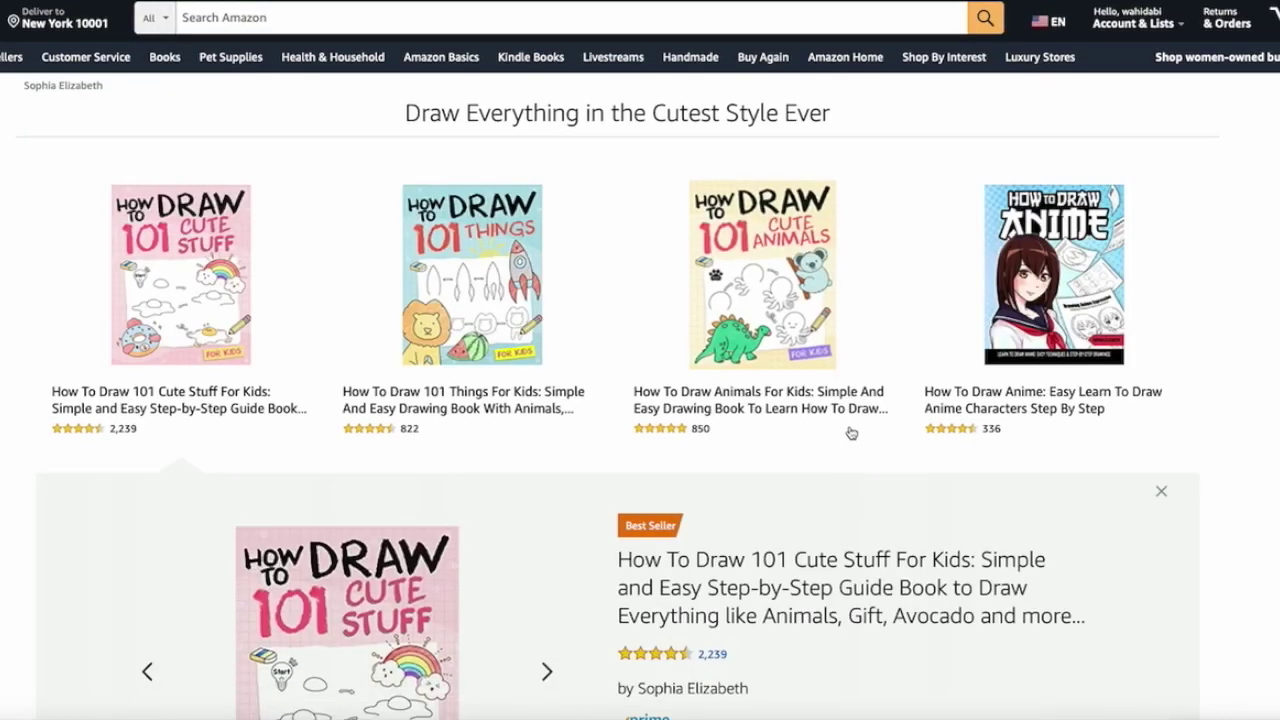
scroll(851, 432, "down", 5)
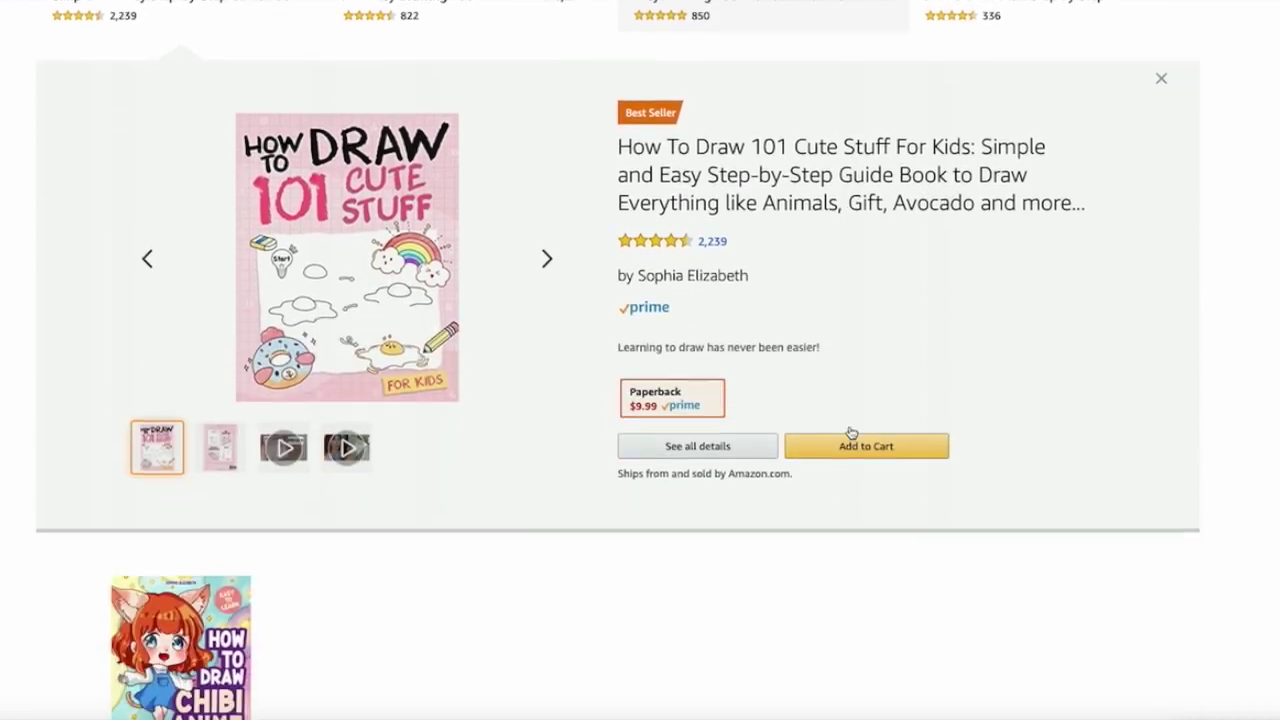
scroll(851, 432, "down", 5)
scroll(849, 432, "up", 10)
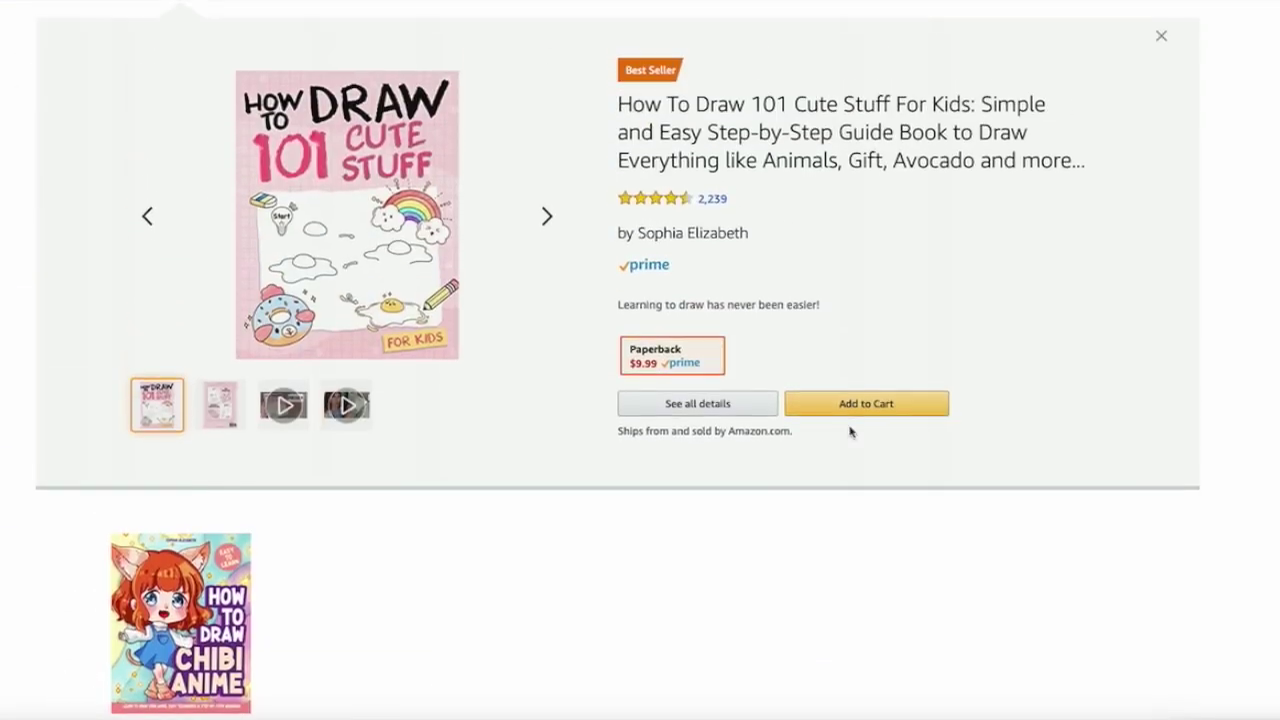
scroll(857, 433, "up", 2)
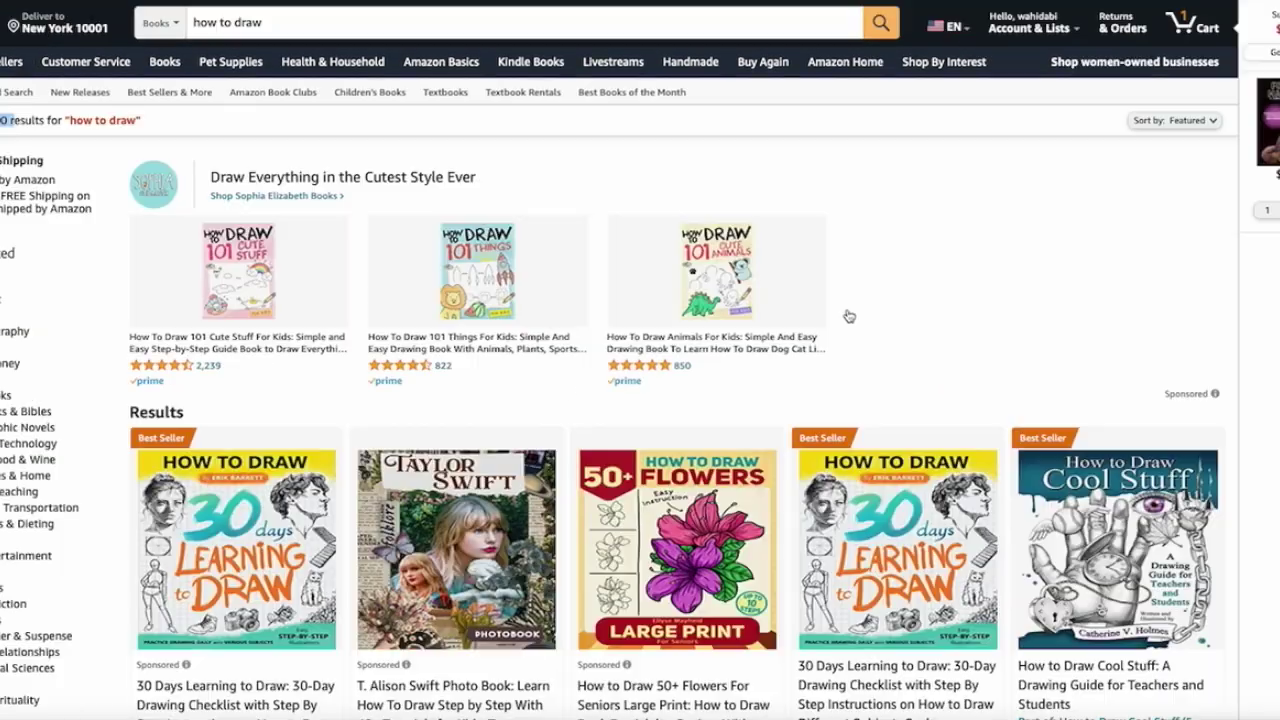
- Open the "How to Draw 50+ Flowers For Seniors Large Print" listing and review its ratings, price and product details
scroll(871, 318, "down", 2)
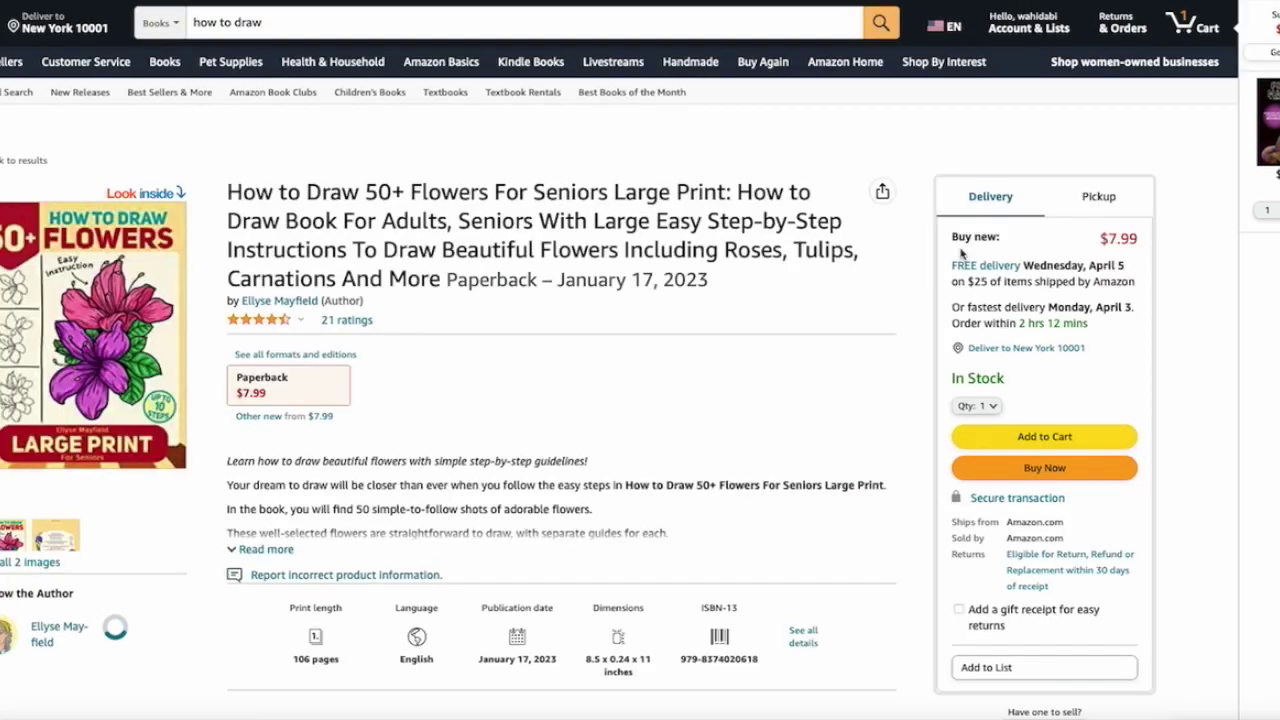
scroll(961, 254, "down", 3)
scroll(961, 254, "up", 3)
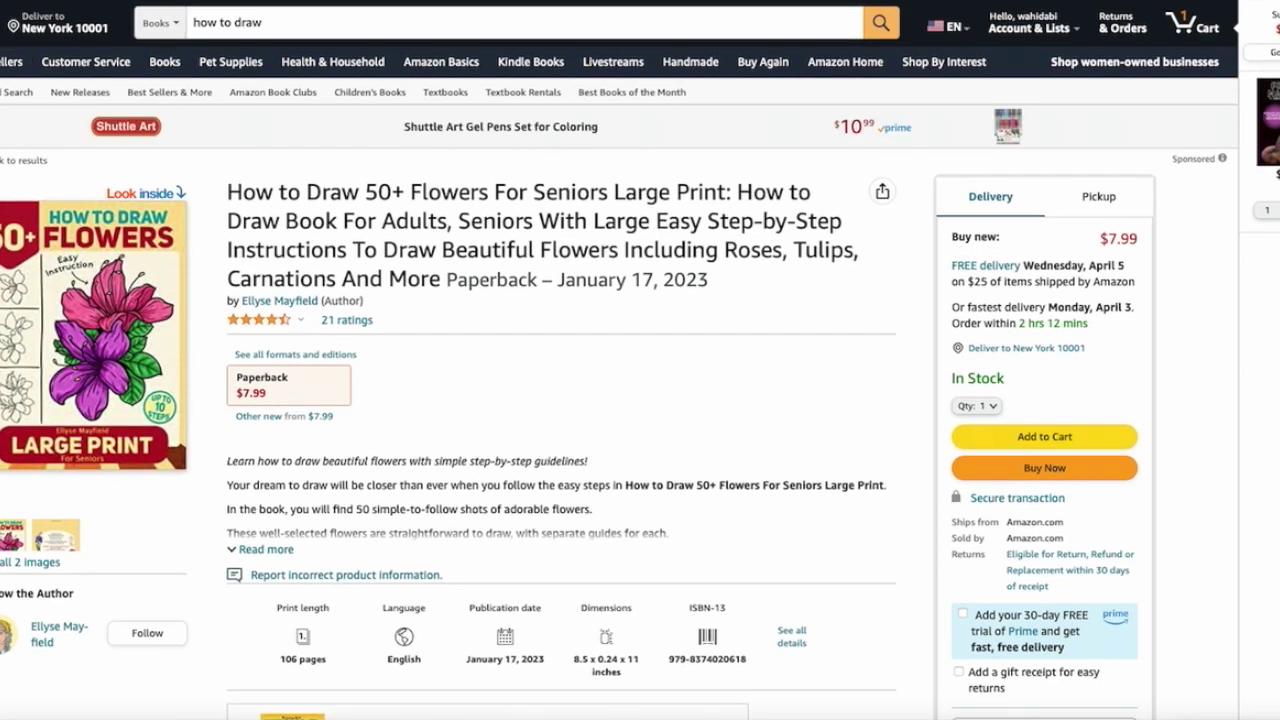
- Return to the "how to draw" search results and look over the covers, ratings and prices of the listed books
left_click(180, 1)
scroll(870, 437, "down", 7)
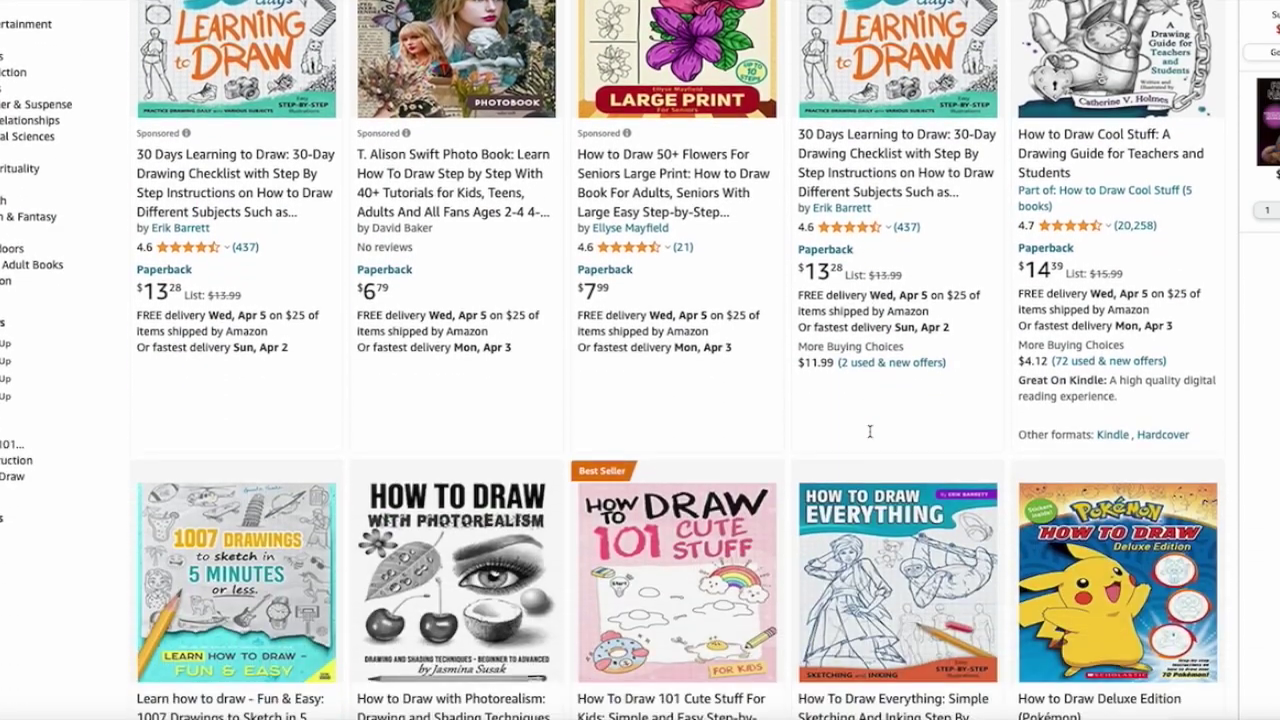
scroll(870, 437, "down", 7)
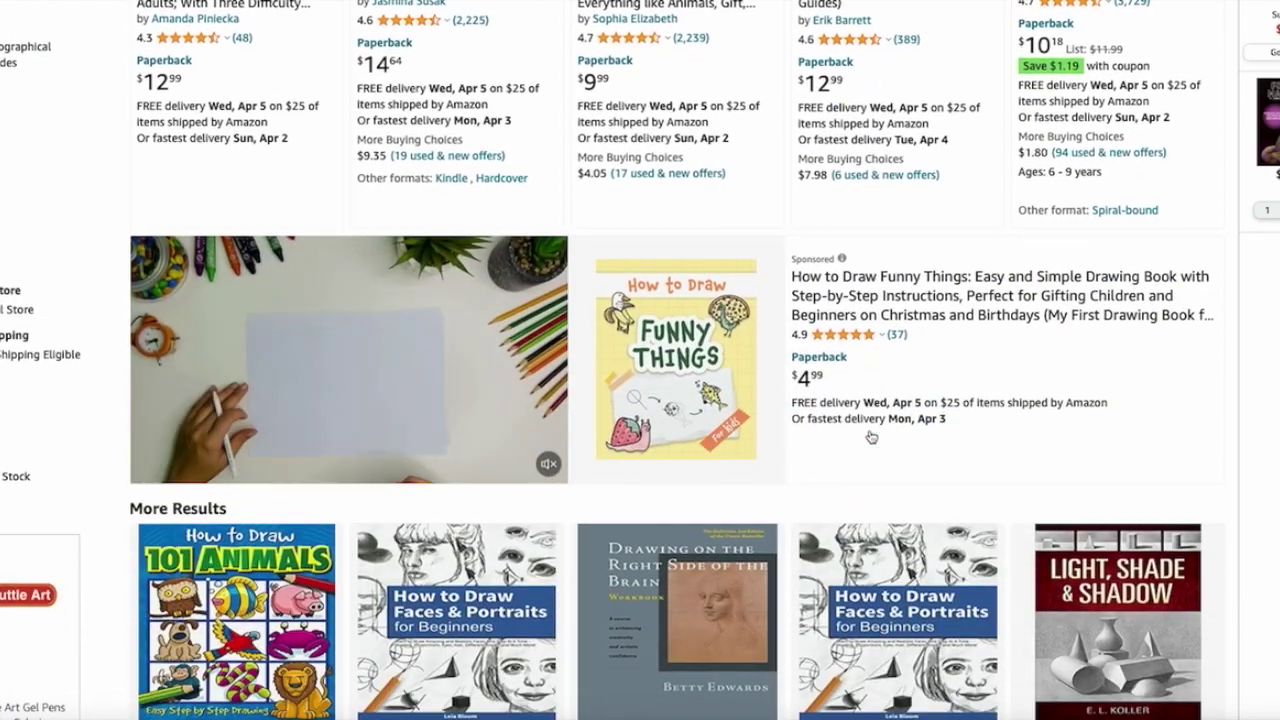
scroll(870, 437, "down", 5)
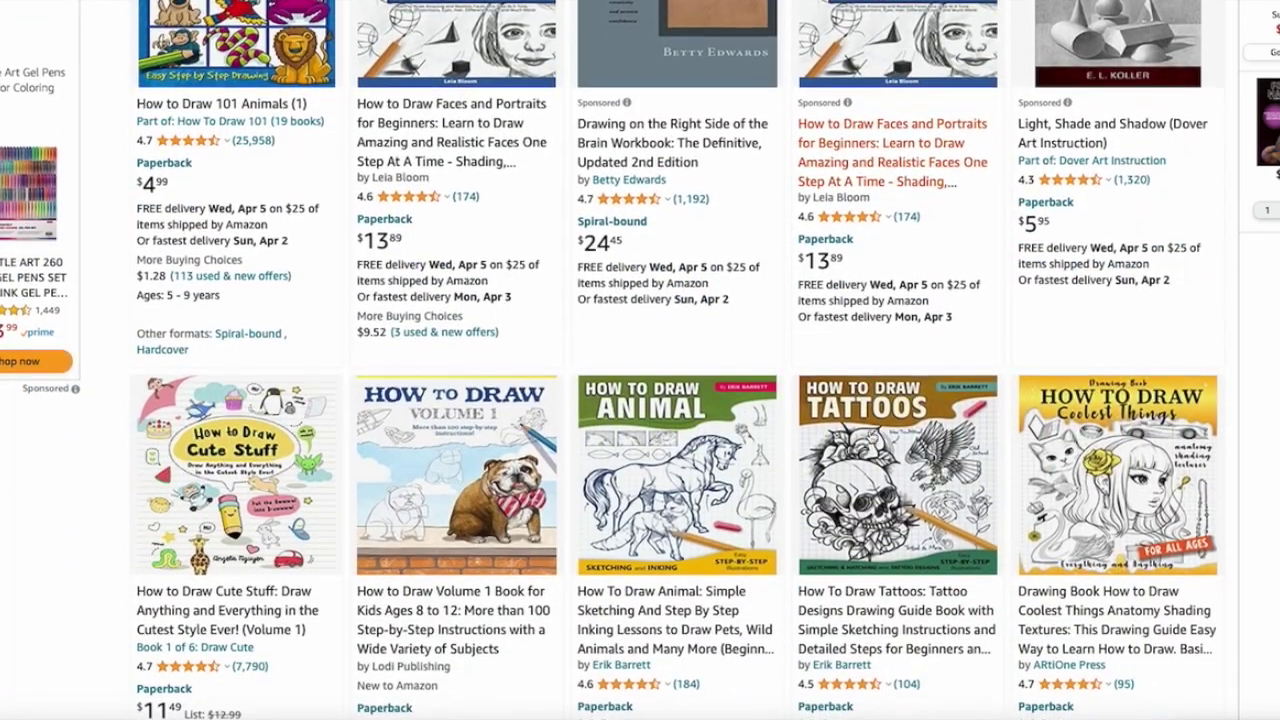
scroll(870, 437, "down", 8)
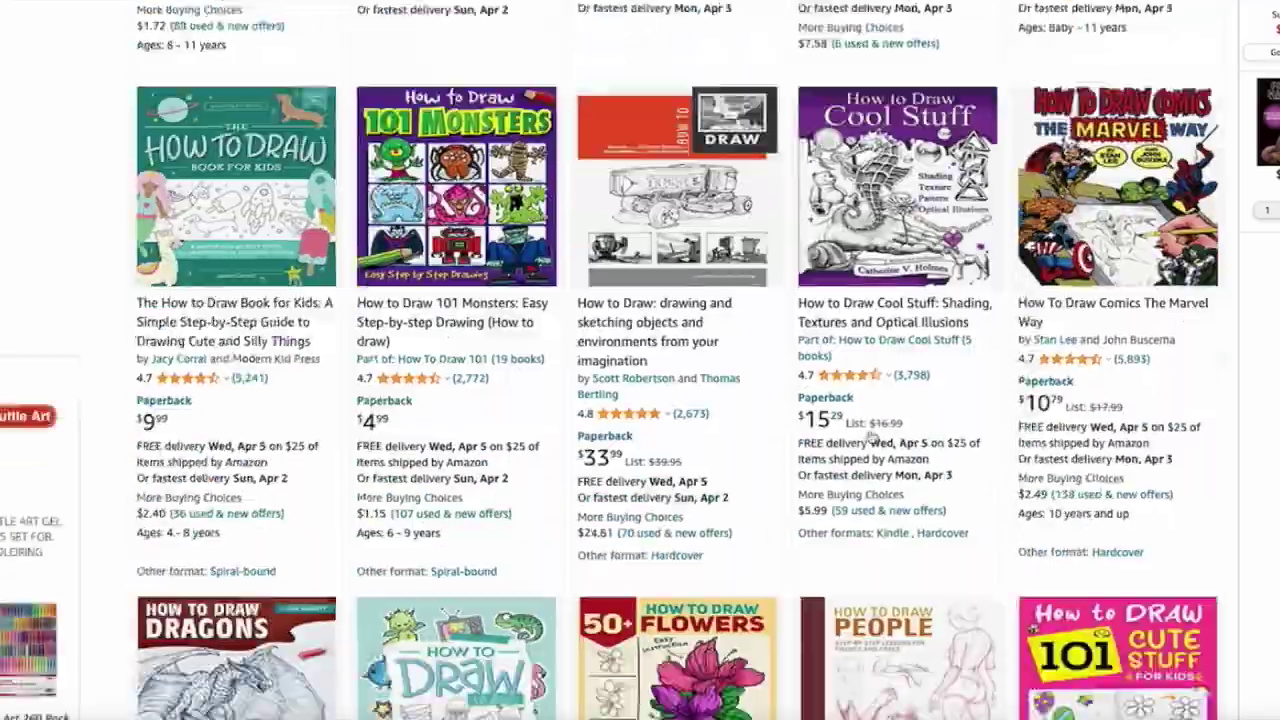
scroll(870, 437, "up", 3)
scroll(870, 437, "down", 5)
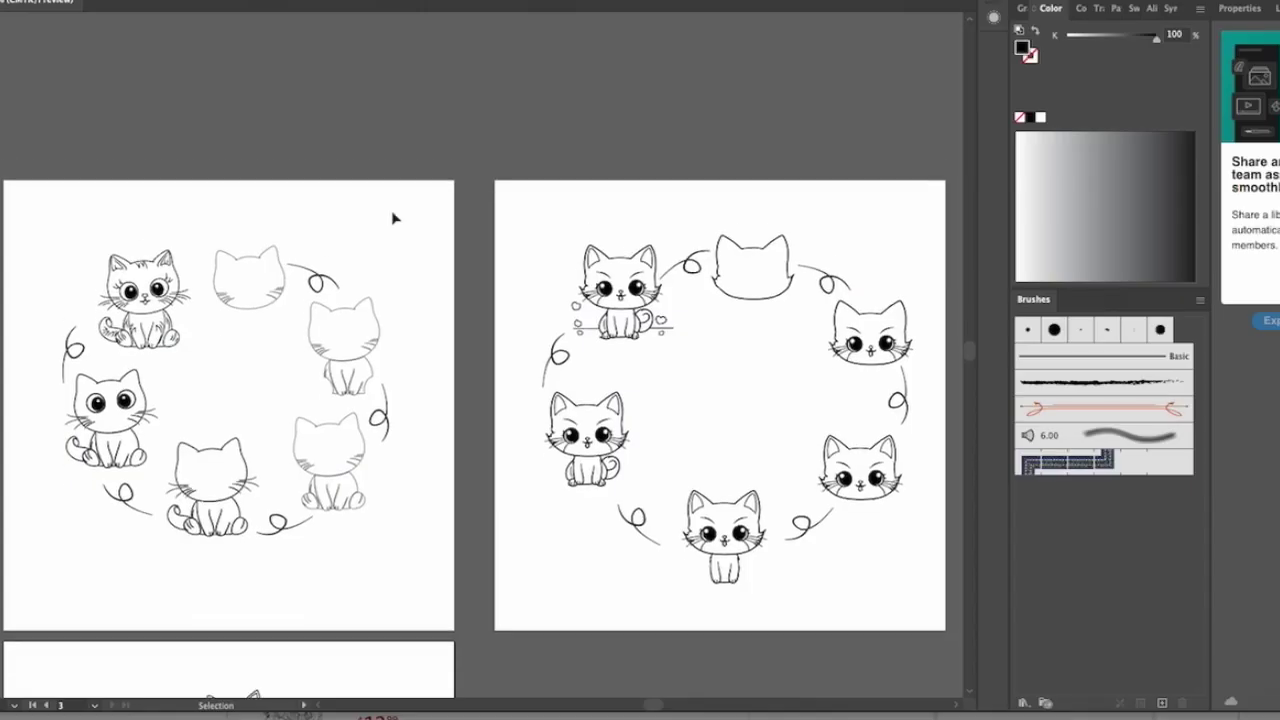
- Switch to Illustrator and examine the three artboards of step-by-step kitten drawings
scroll(393, 218, "down", 3)
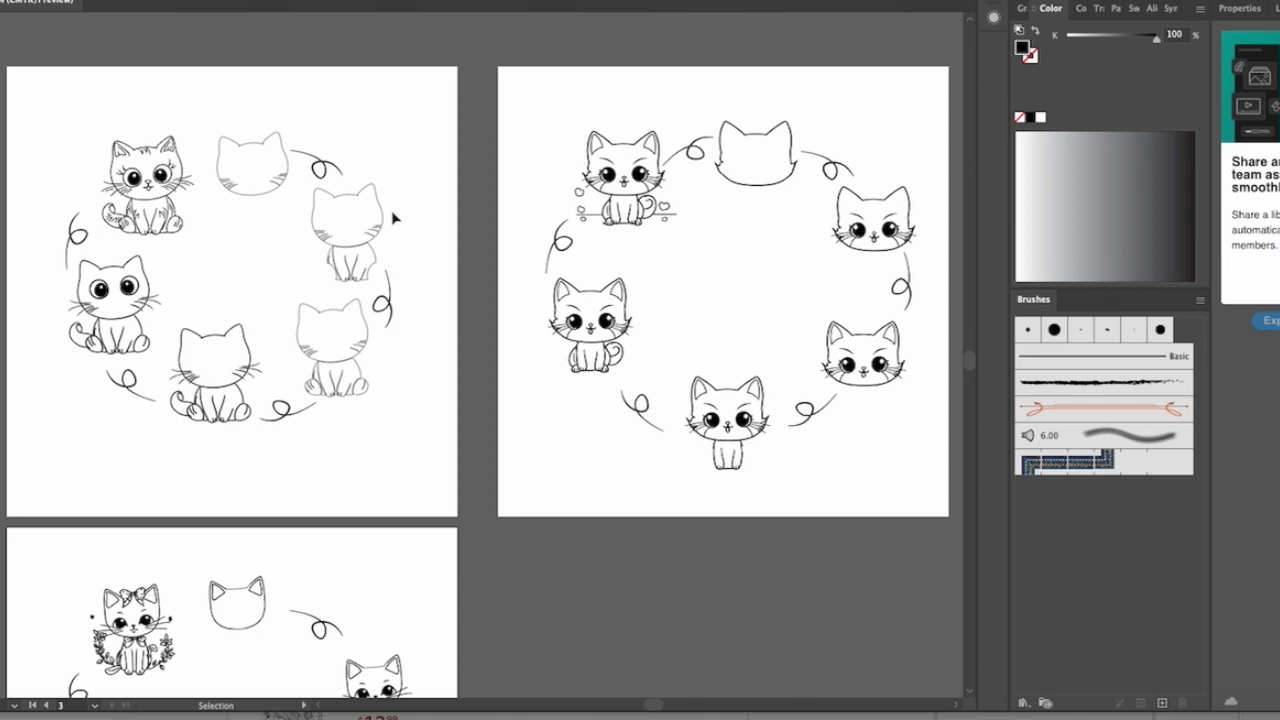
scroll(393, 218, "down", 1)
scroll(393, 218, "down", 2)
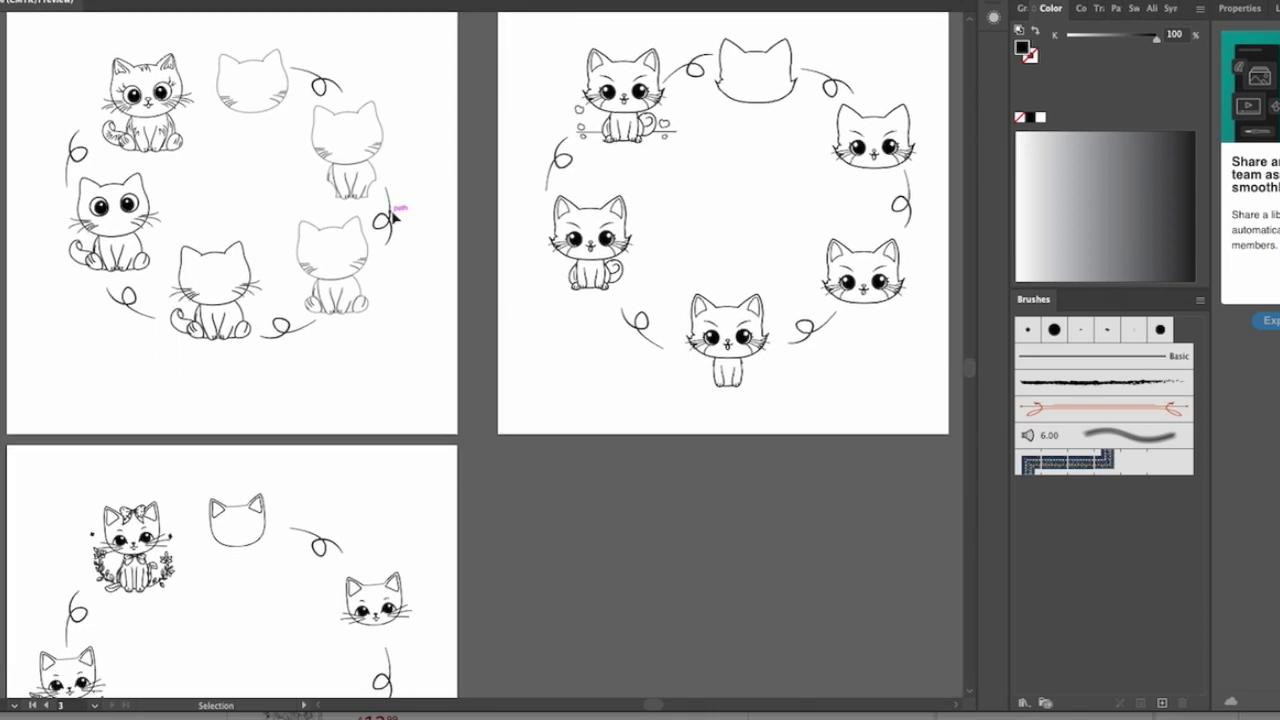
scroll(393, 218, "down", 1)
scroll(393, 218, "down", 8)
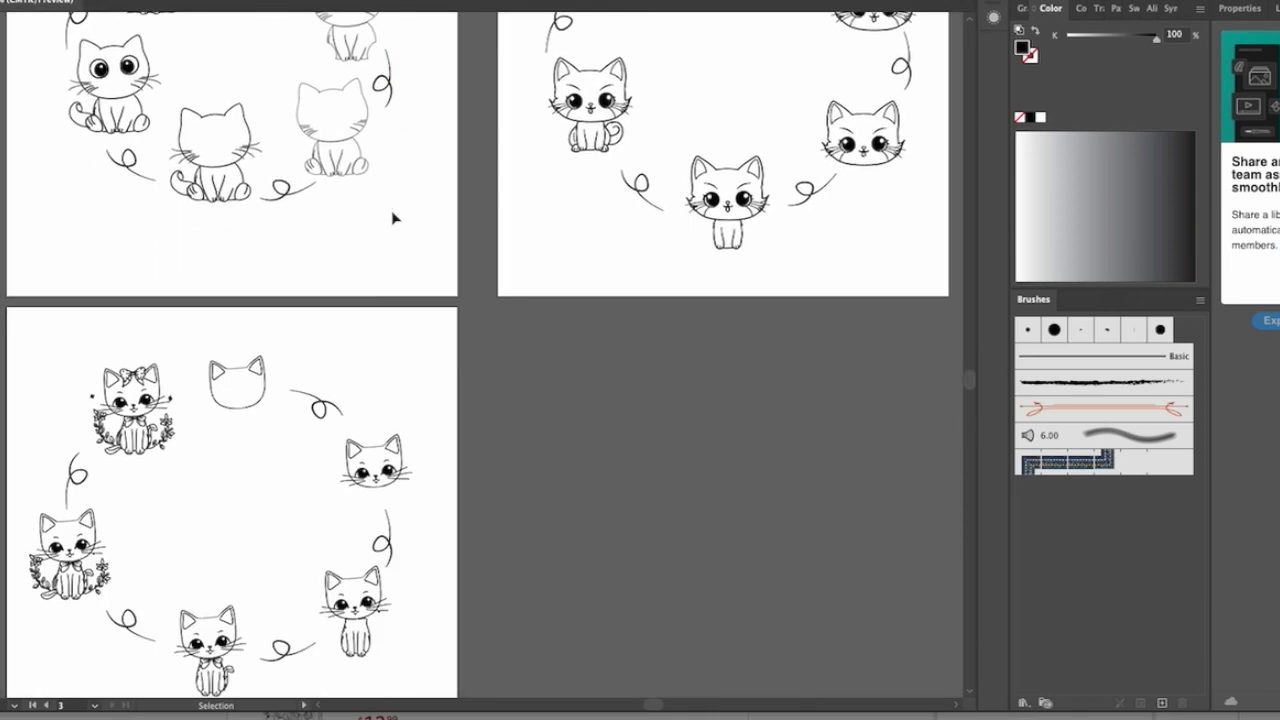
scroll(393, 218, "down", 2)
scroll(393, 218, "up", 8)
scroll(393, 218, "up", 5)
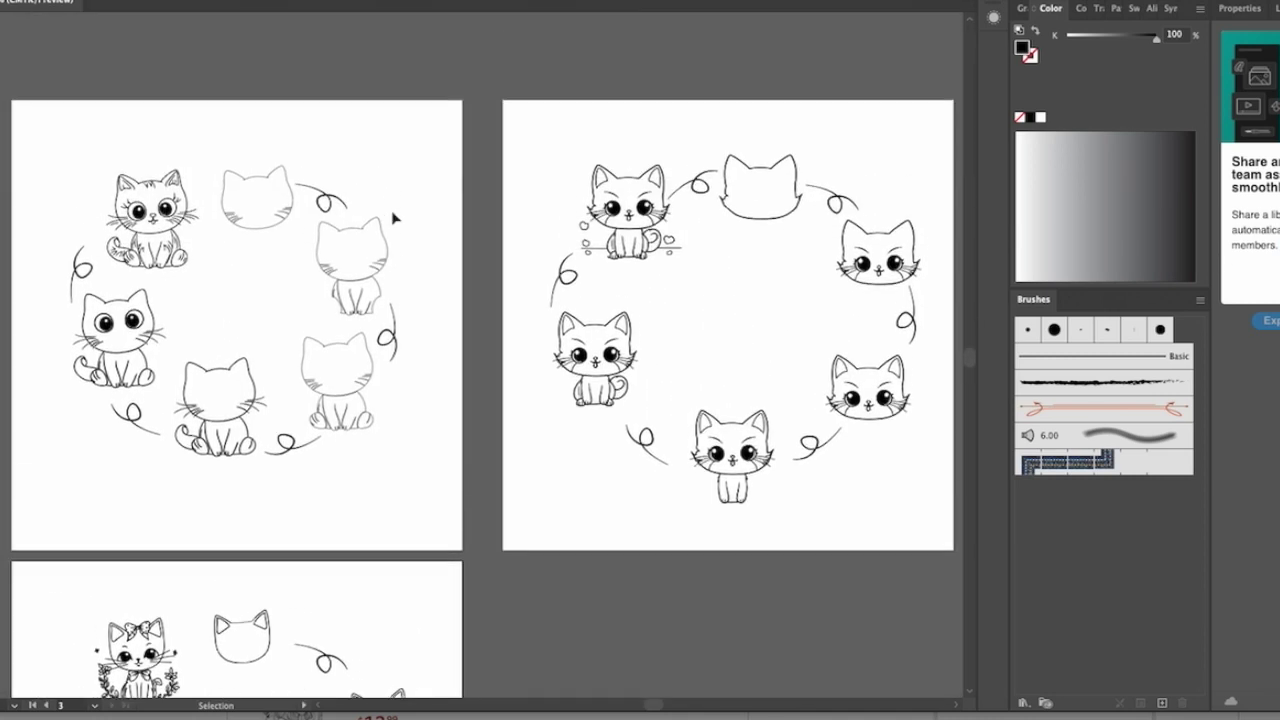
- Duplicate the third artboard with its kitten drawings into the empty space beside it, under the second artboard
scroll(397, 214, "down", 10)
key("shift+o")
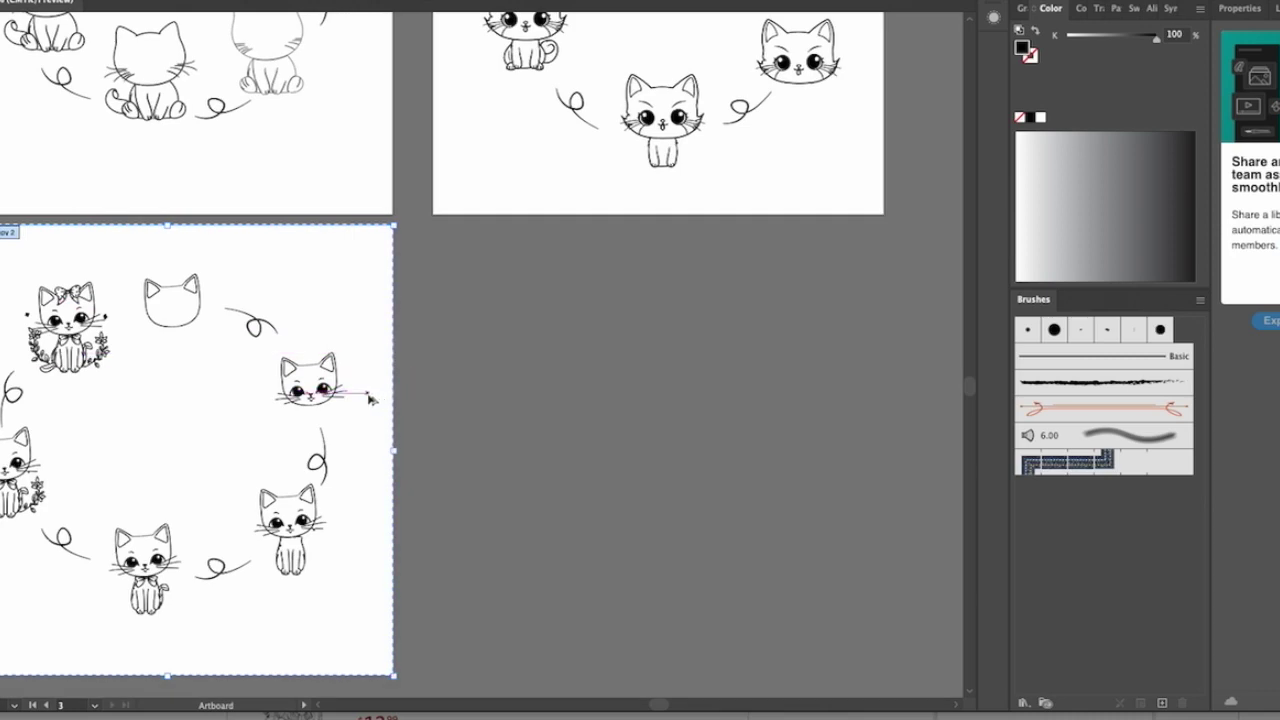
left_click_drag(371, 394, 862, 400)
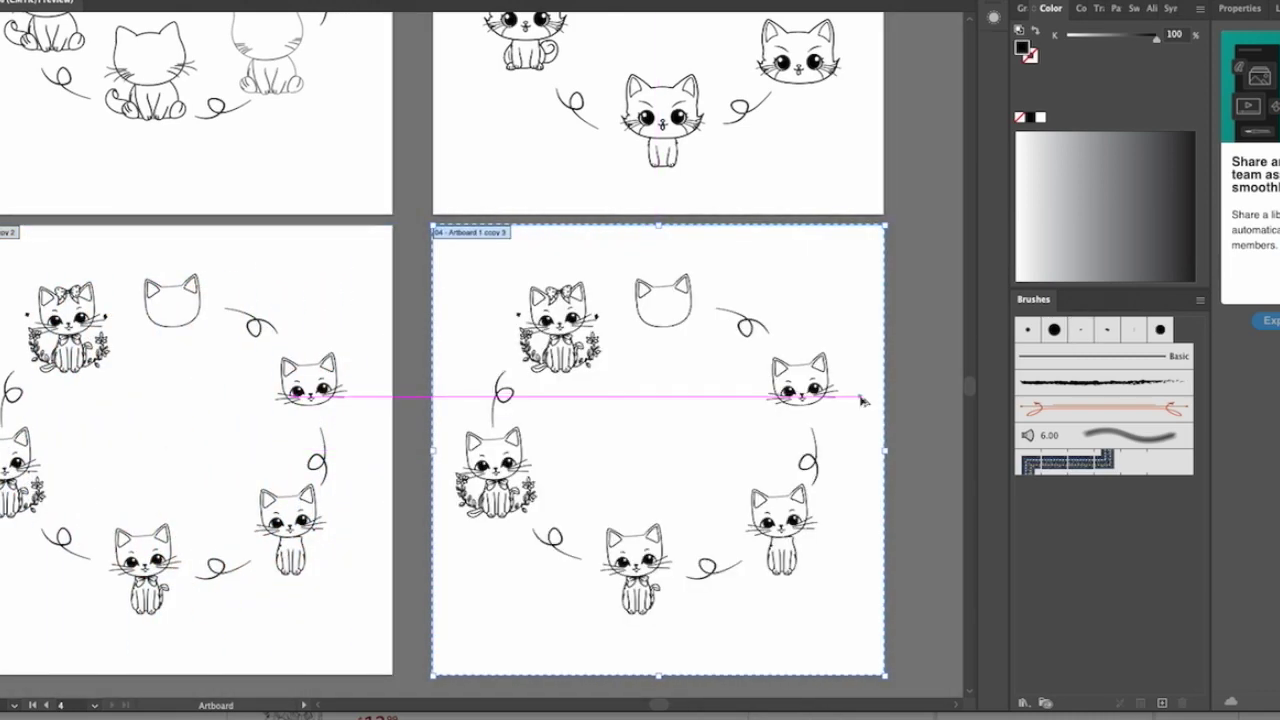
- Show the layers in a floating, full-height list and collapse the cat 3 layer
left_click(1277, 8)
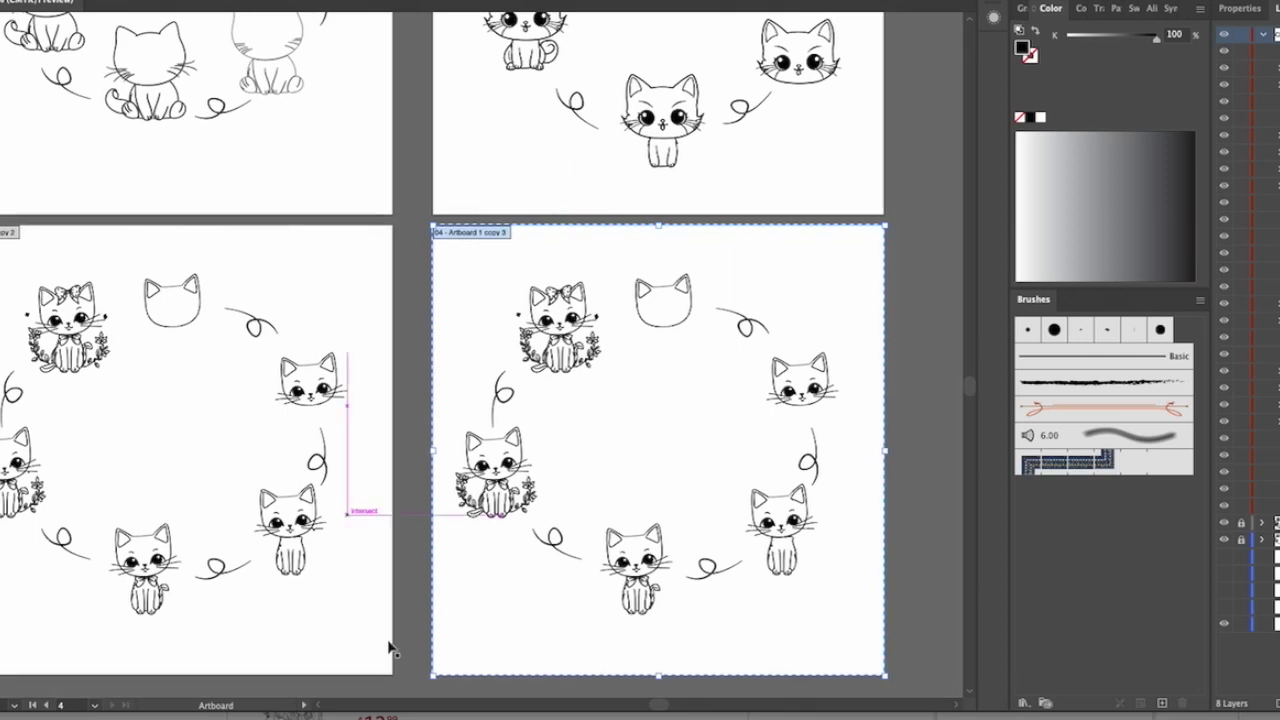
left_click(943, 316)
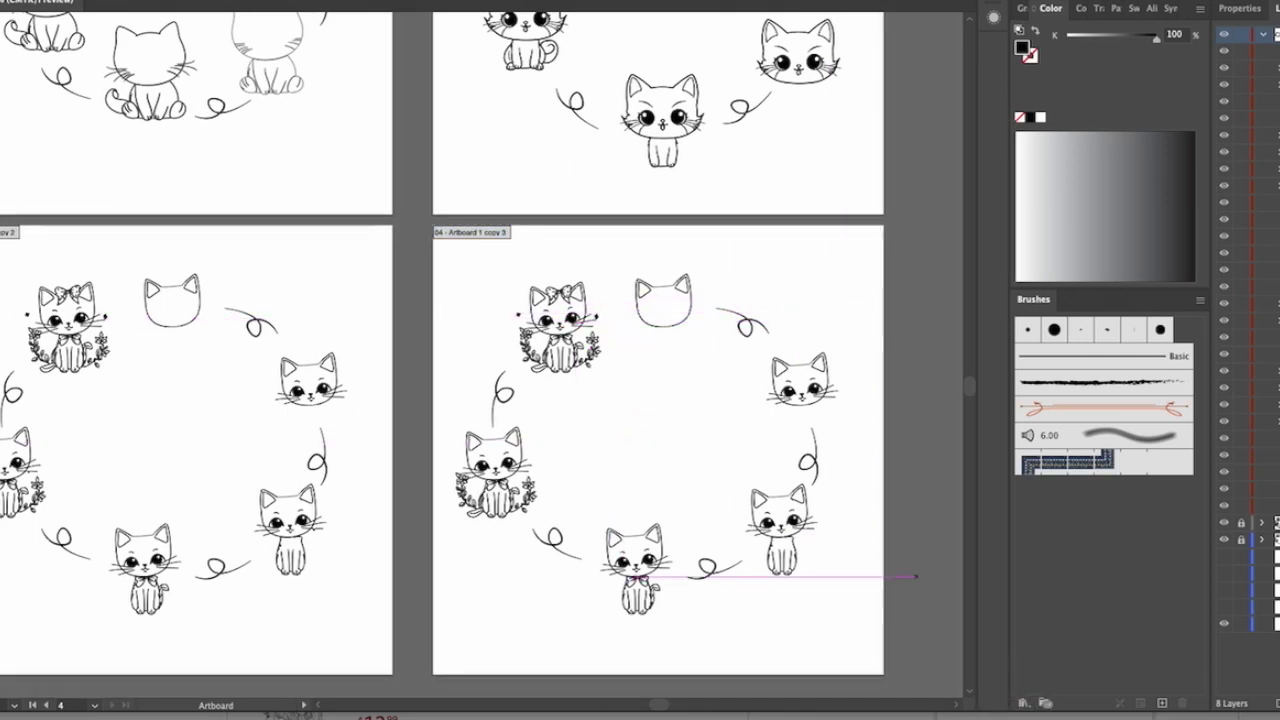
left_click_drag(1279, 13, 1170, 83)
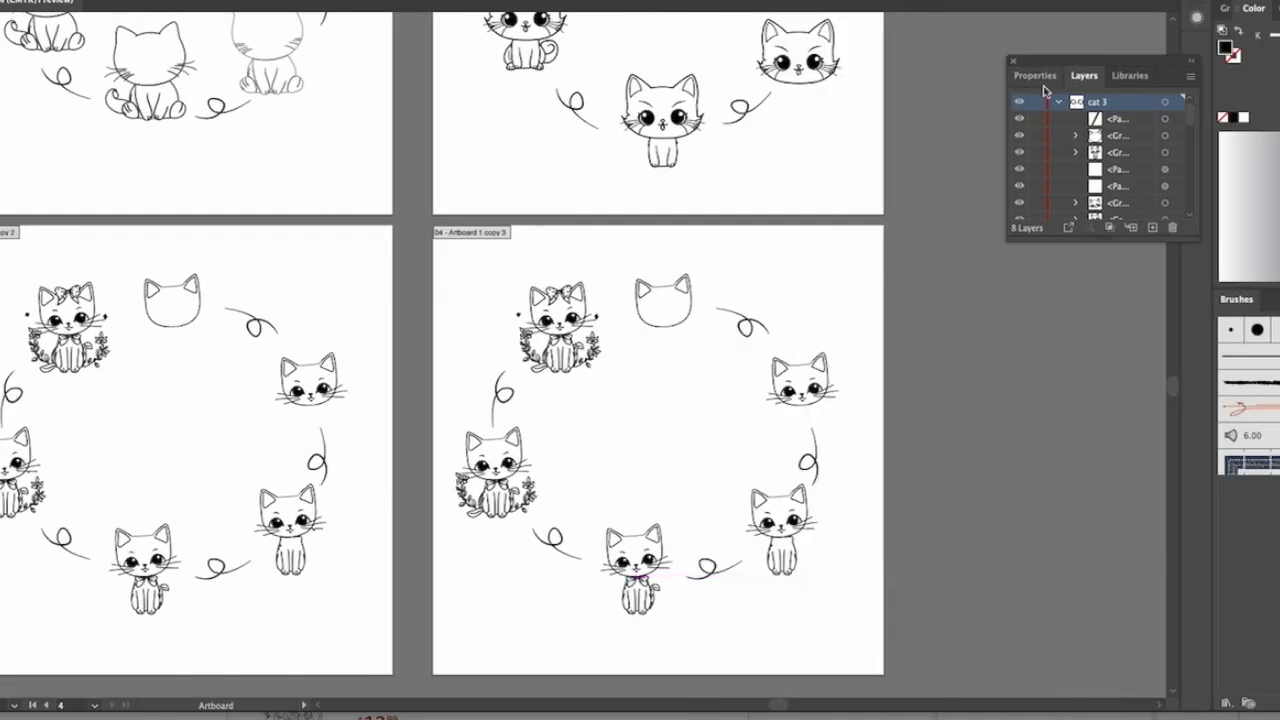
left_click_drag(1064, 58, 1064, 2)
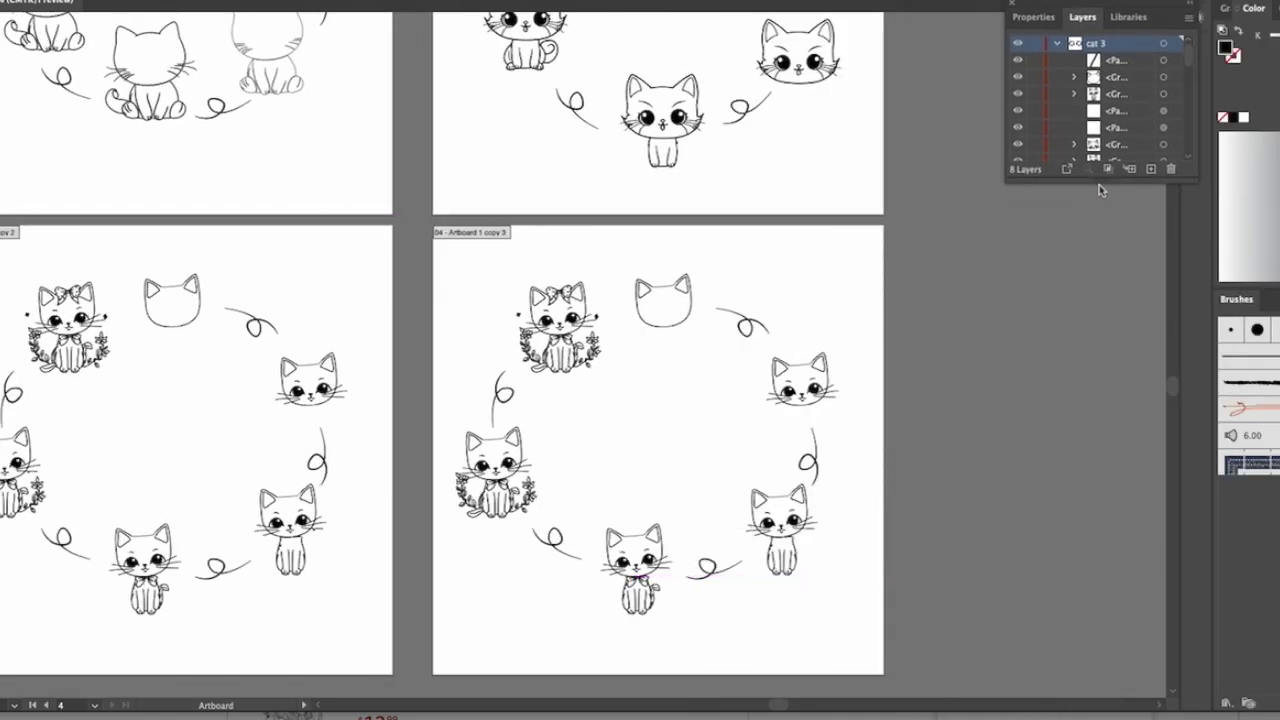
left_click_drag(1100, 182, 1075, 645)
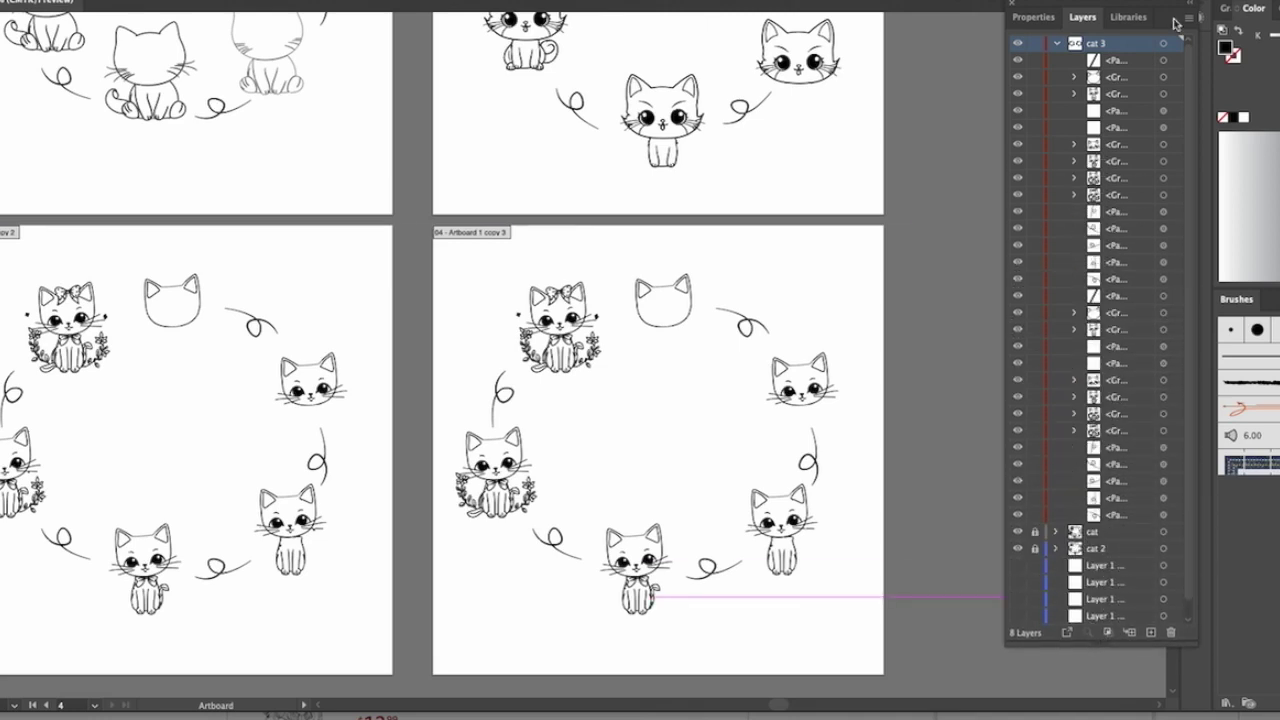
left_click(1058, 45)
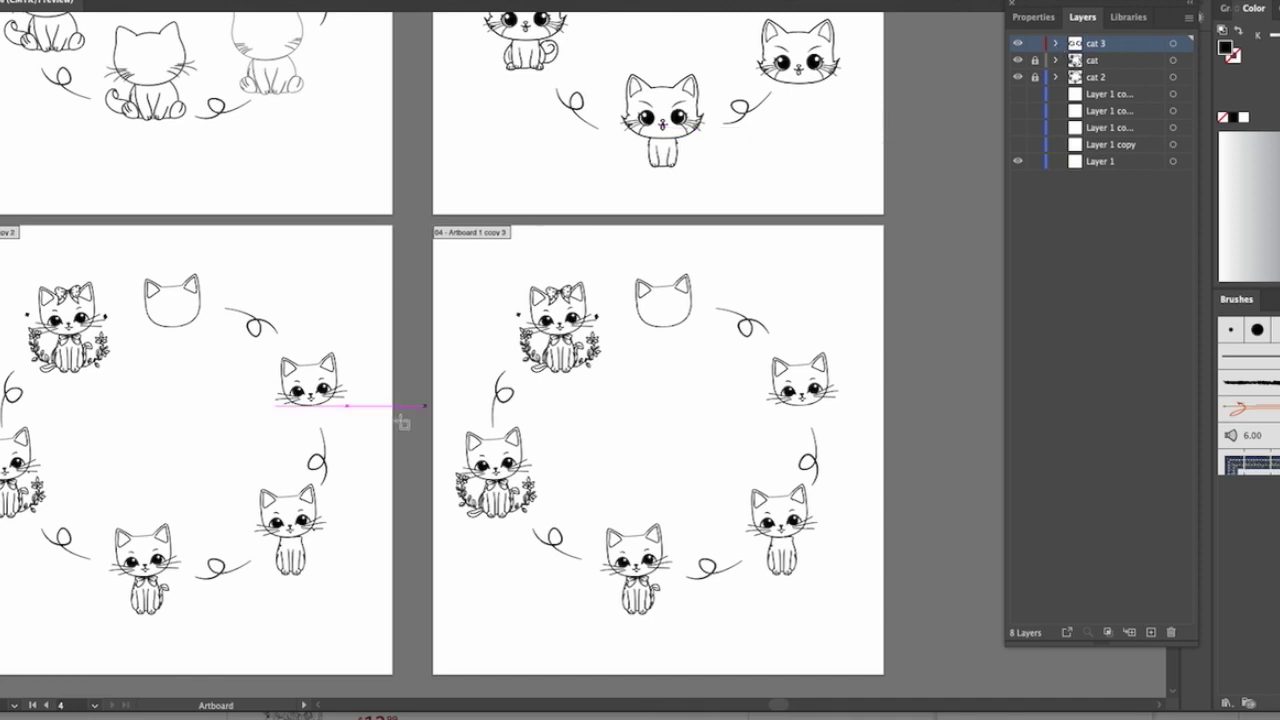
left_click_drag(466, 257, 749, 491)
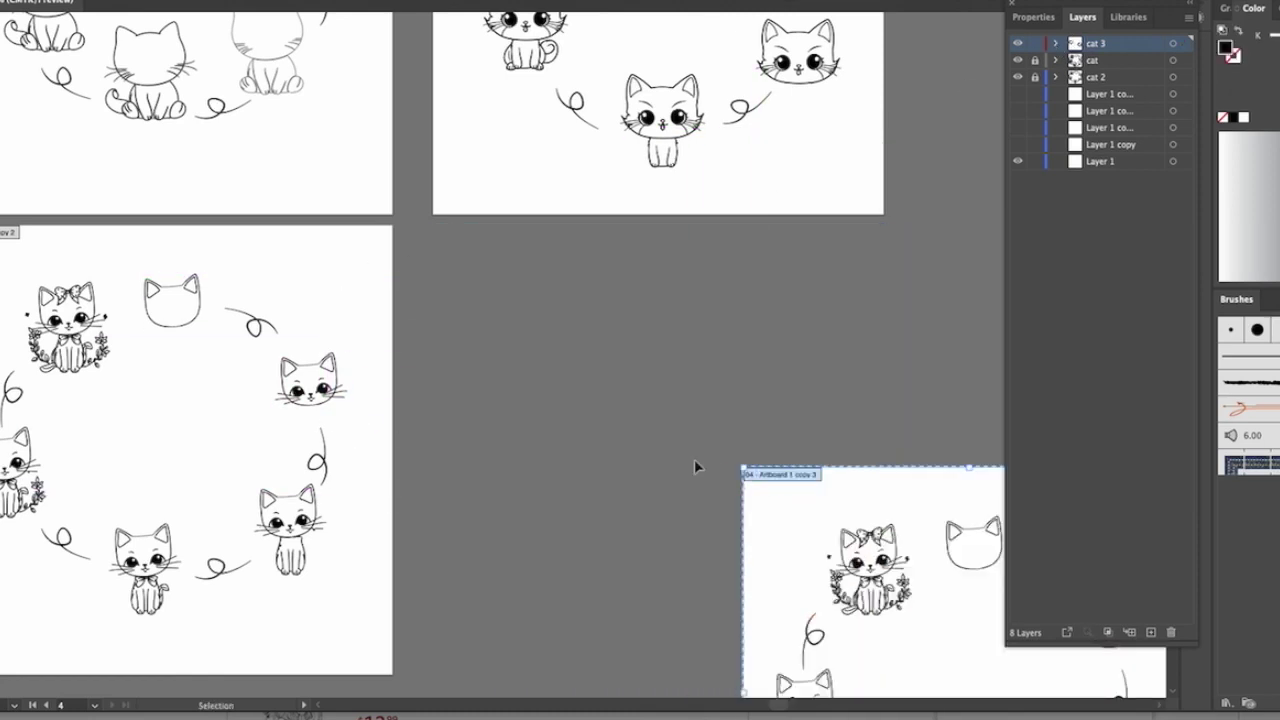
key("ctrl+z")
key("ctrl+z")
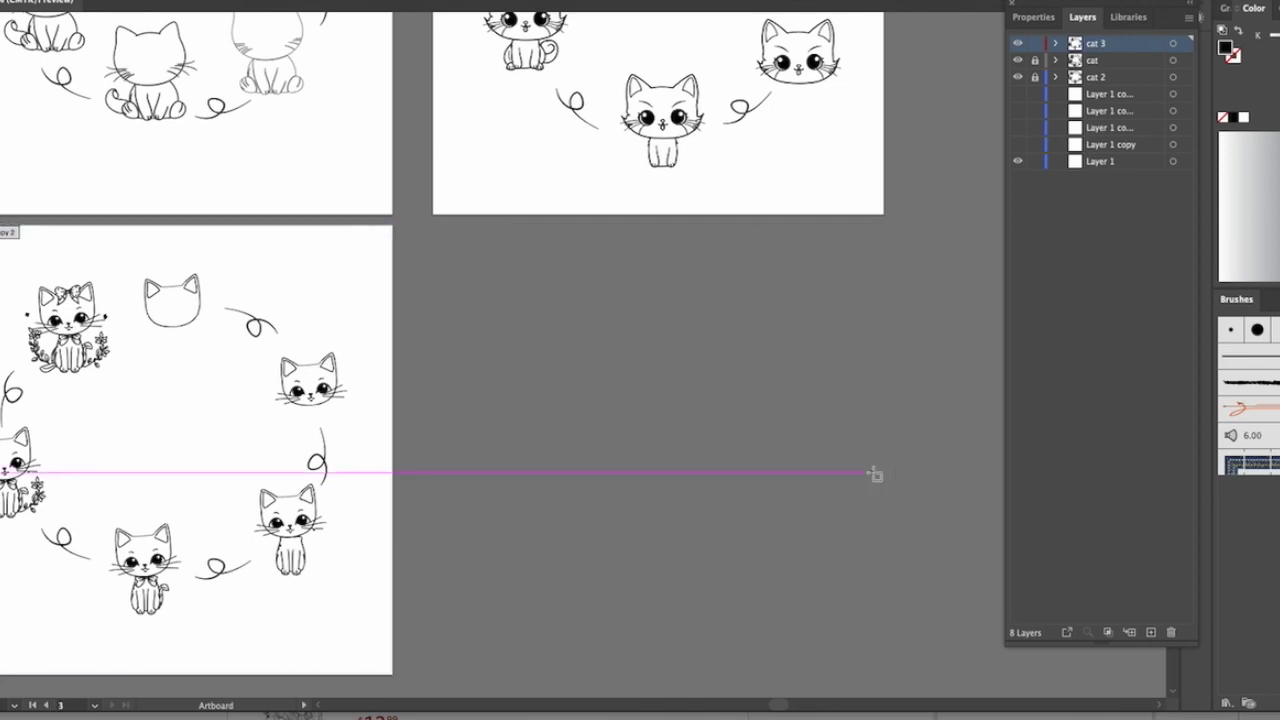
key("ctrl+shift+z")
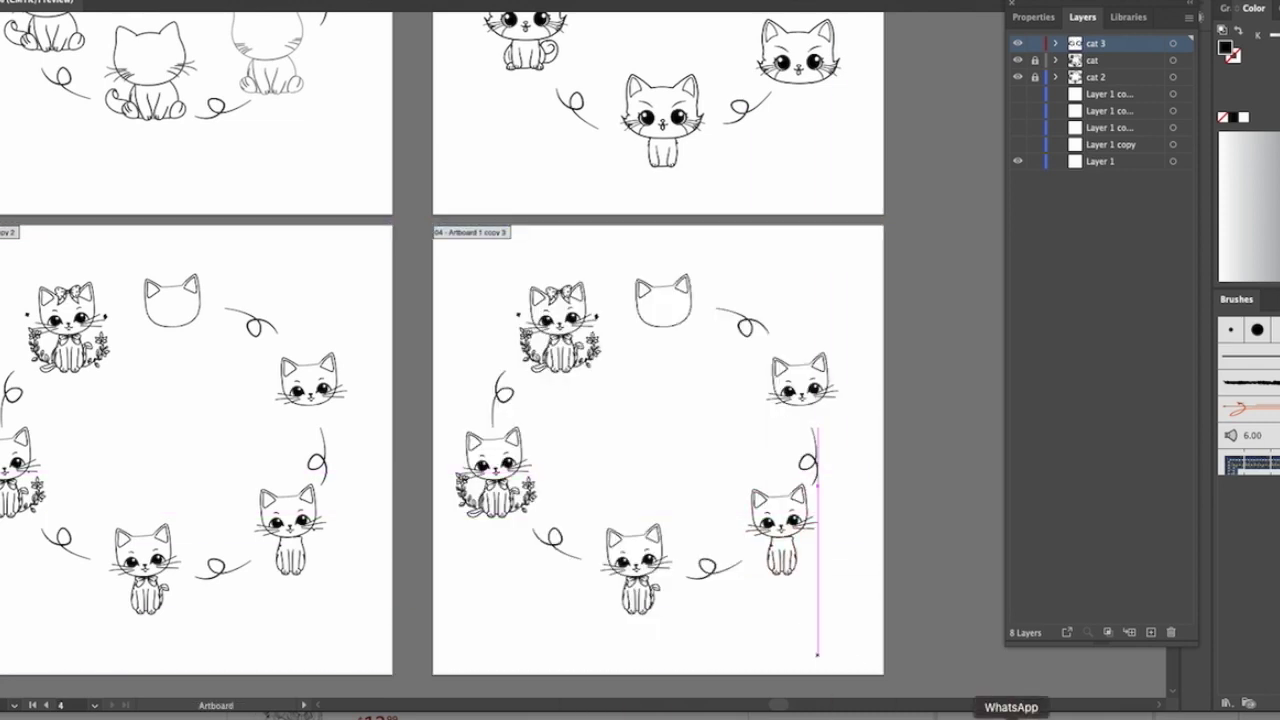
- Highlight all artwork on the cat 3 layer and expand the layer to examine the objects it contains
left_click(1173, 45)
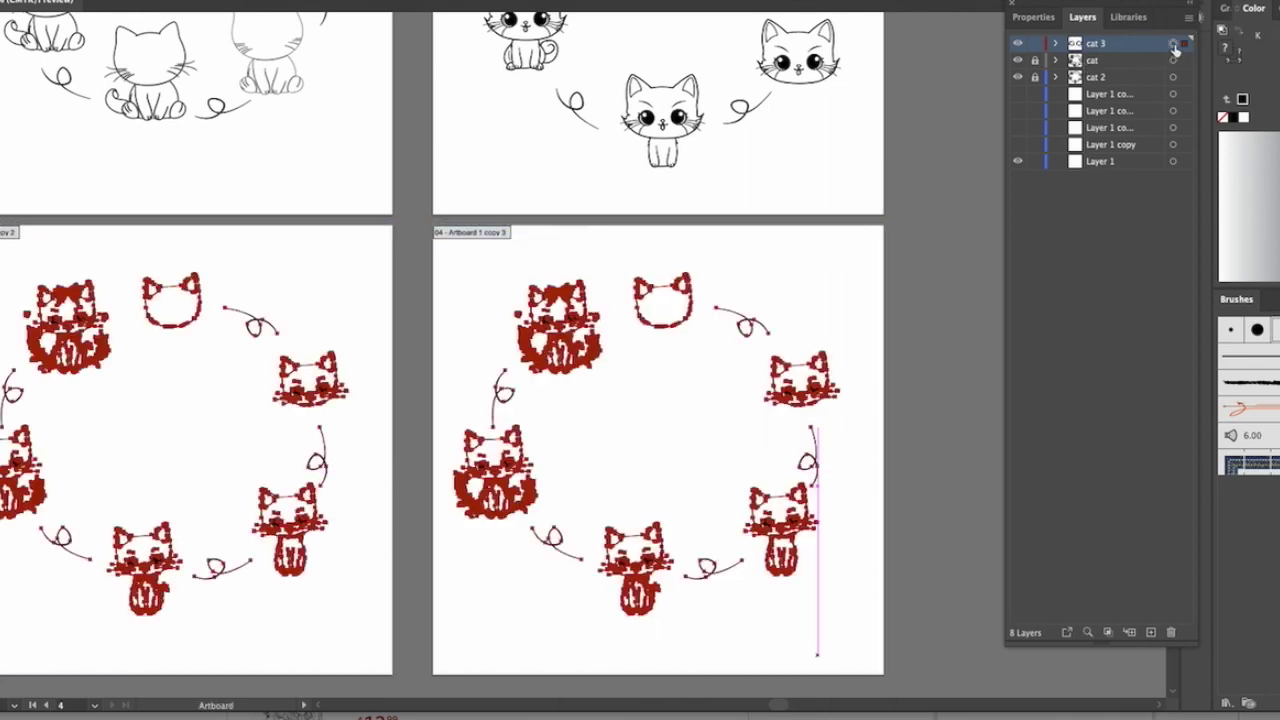
left_click(1055, 44)
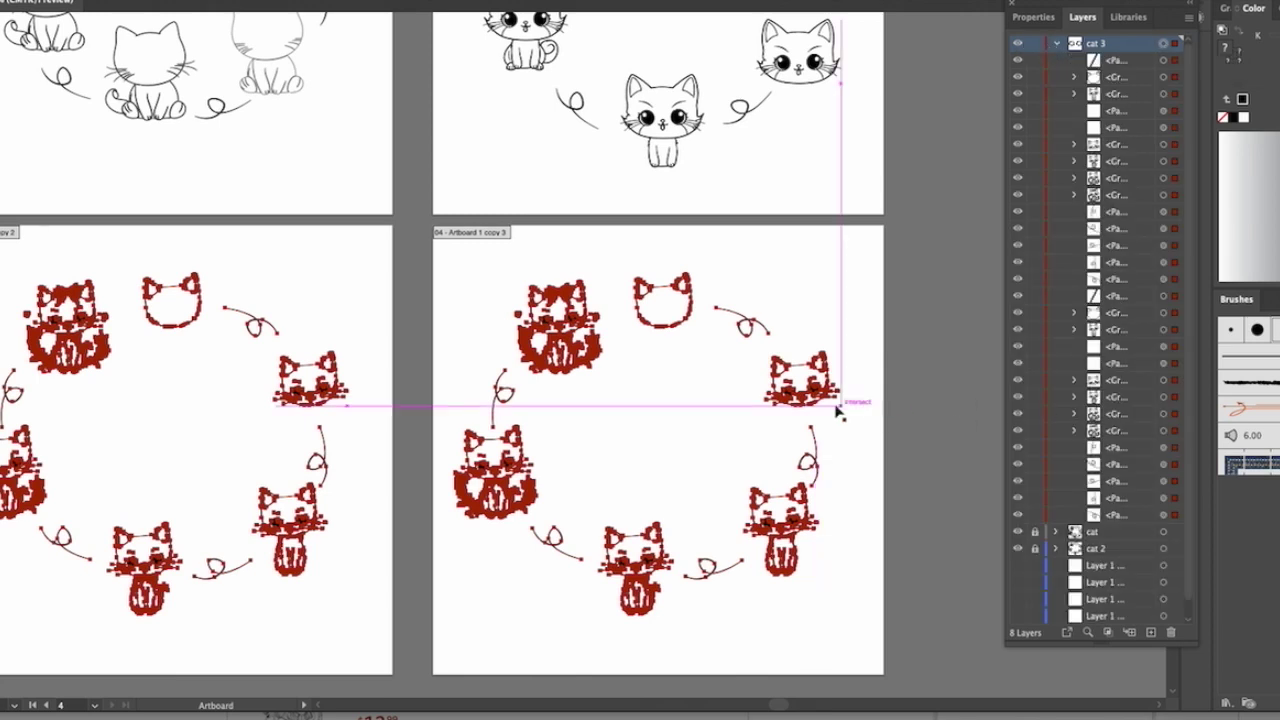
left_click(603, 246)
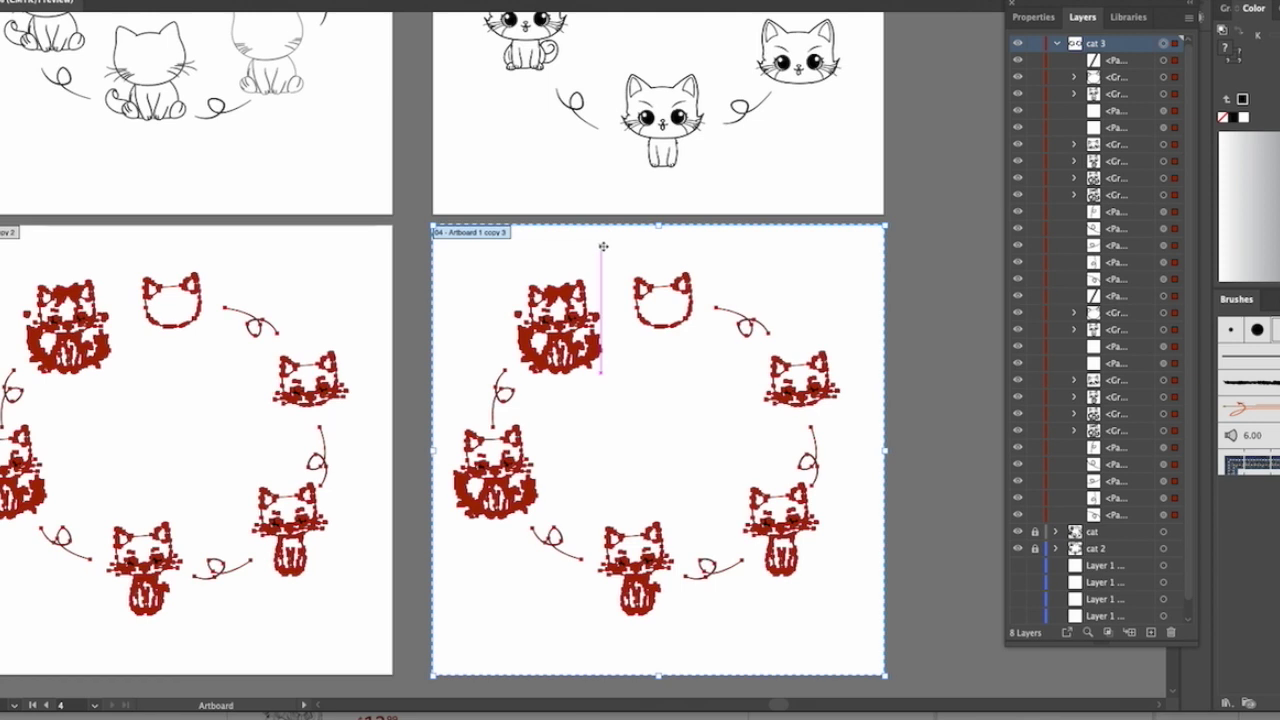
left_click(903, 318)
left_click(938, 410)
key("ctrl+z")
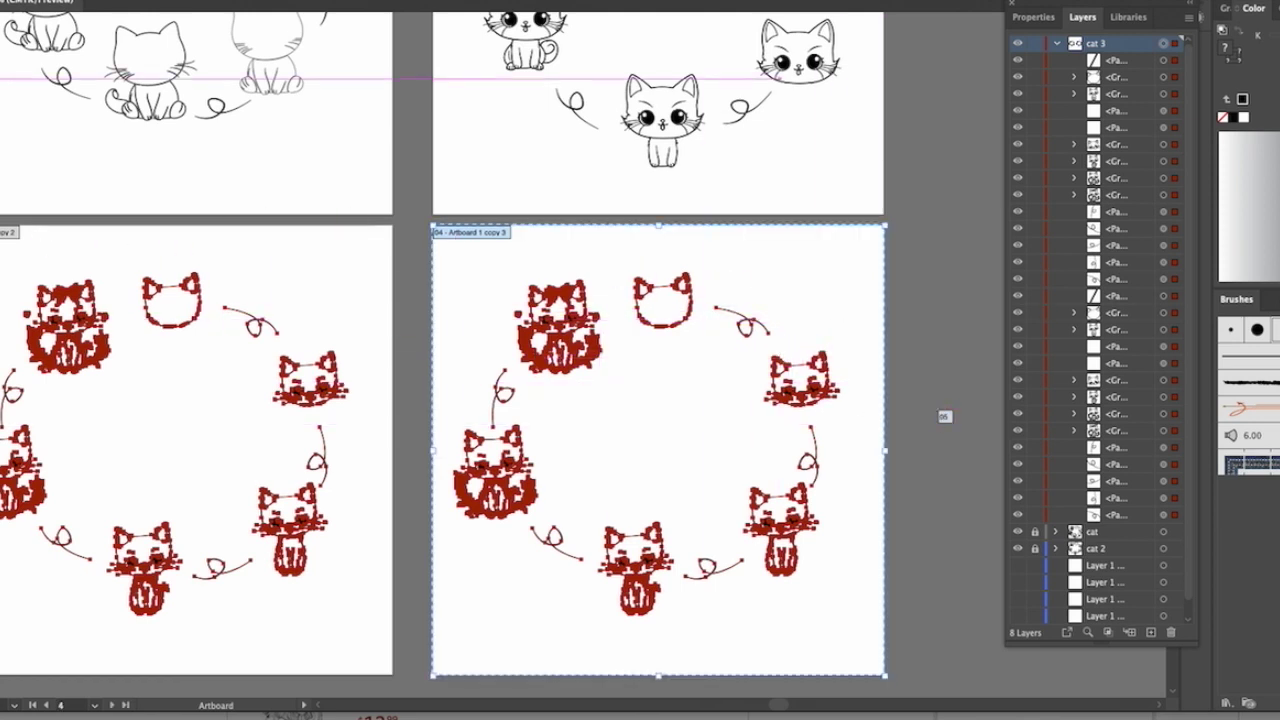
- Group all the kitten drawings and connecting swirls on the third artboard
key("v")
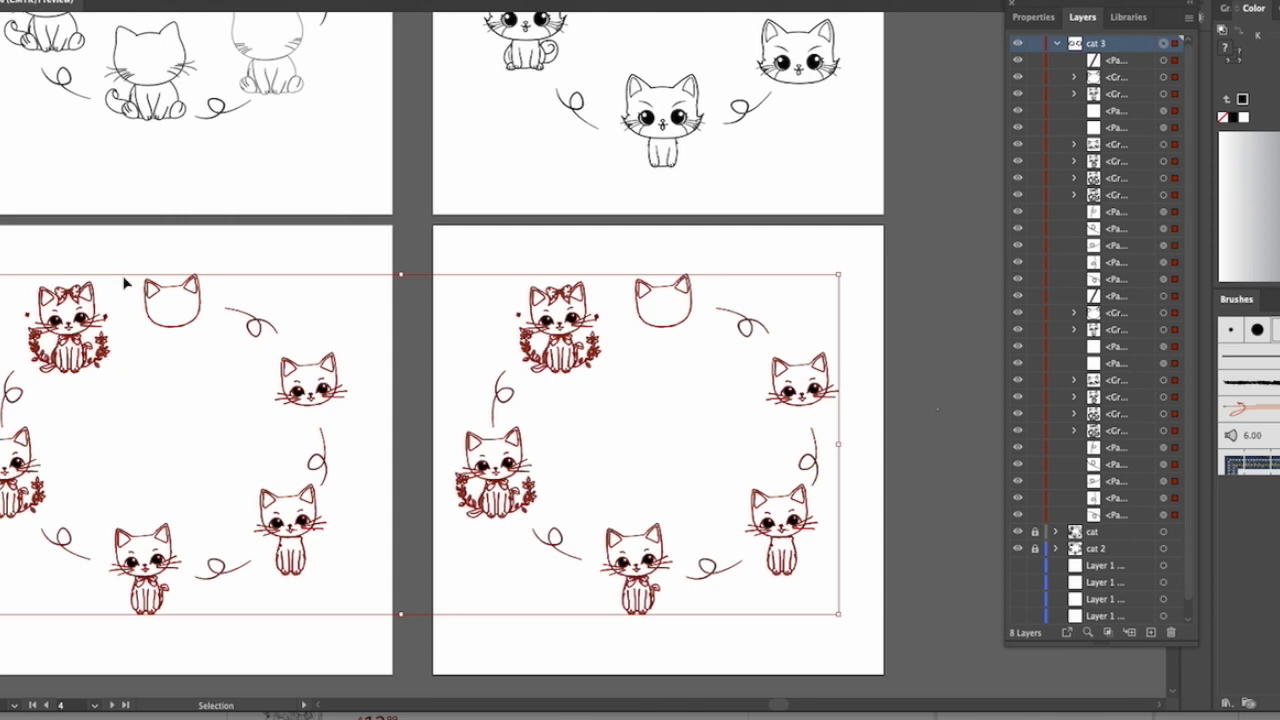
left_click(110, 253)
left_click_drag(110, 253, 356, 600)
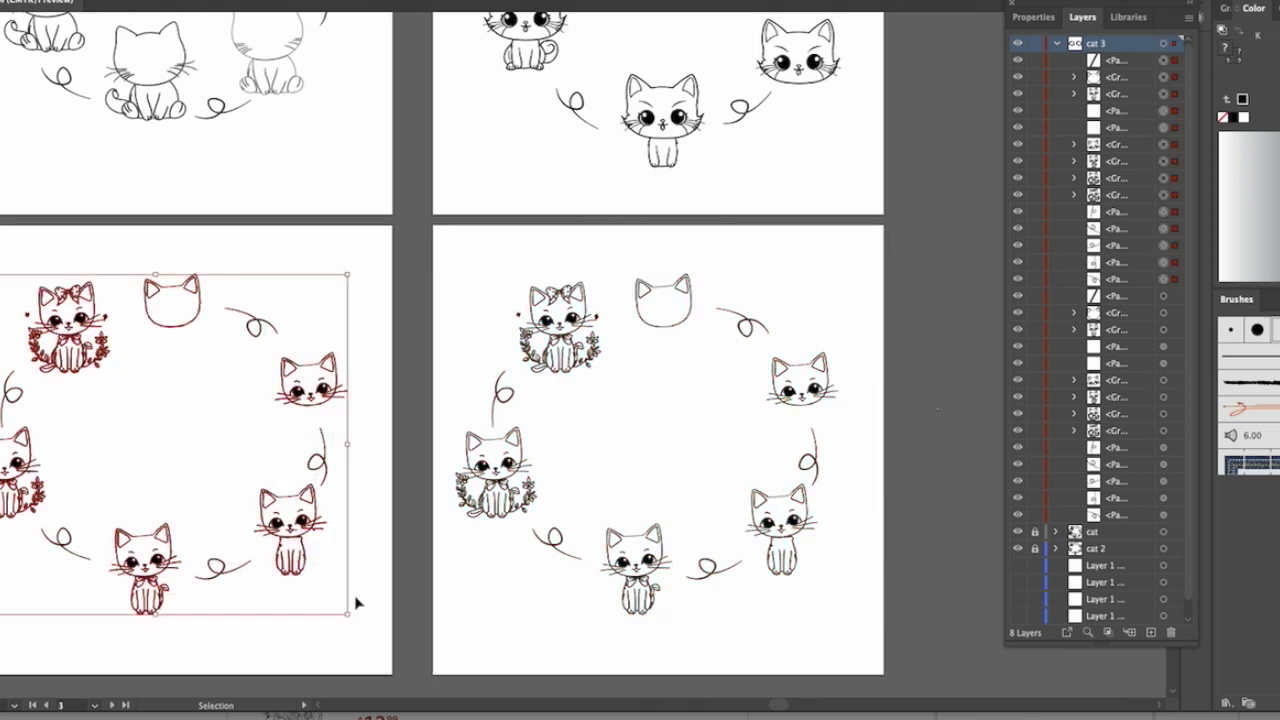
key("ctrl+g")
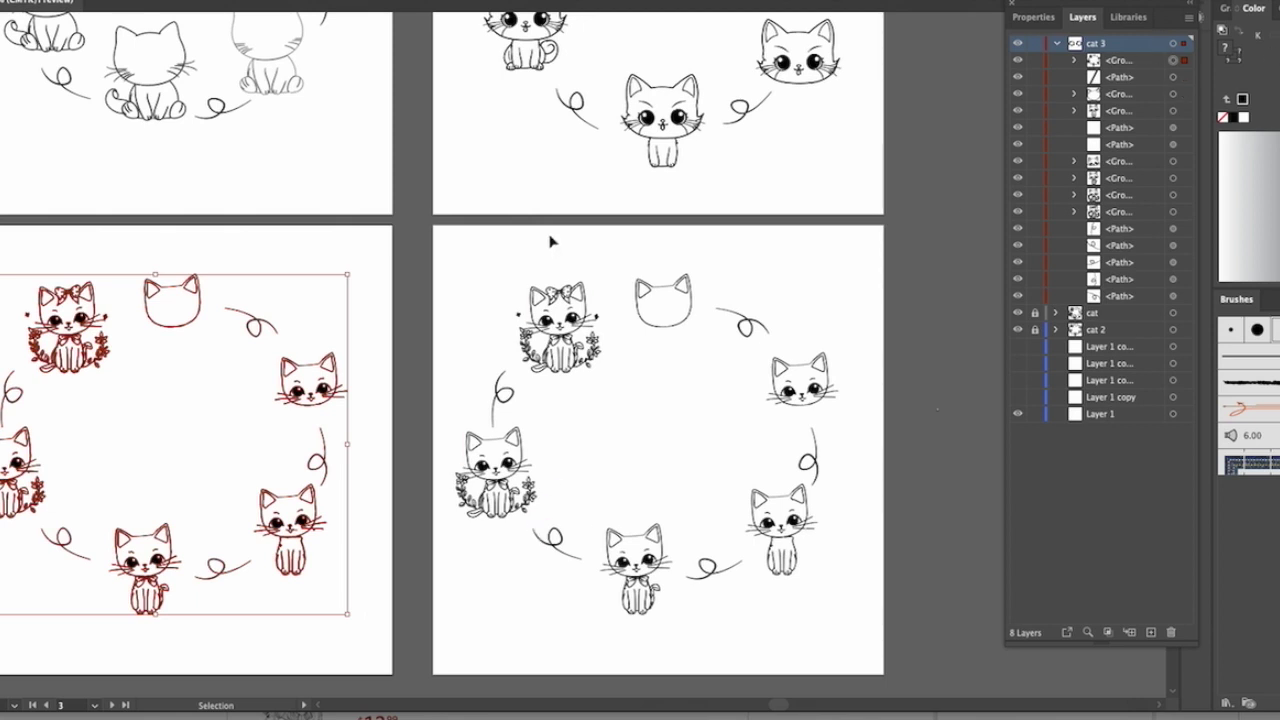
- Delete the duplicated kitten drawings and swirls from the fourth artboard, leaving it blank
left_click_drag(461, 250, 862, 400)
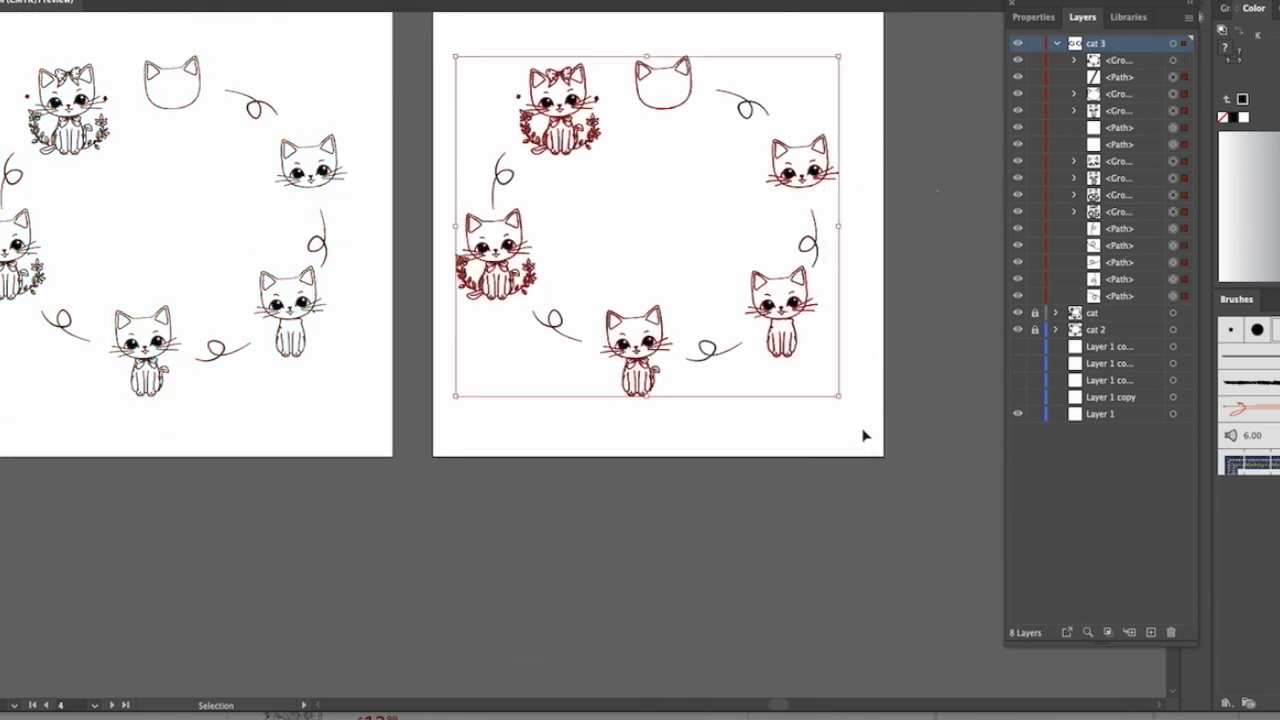
scroll(862, 440, "up", 3)
key("Delete")
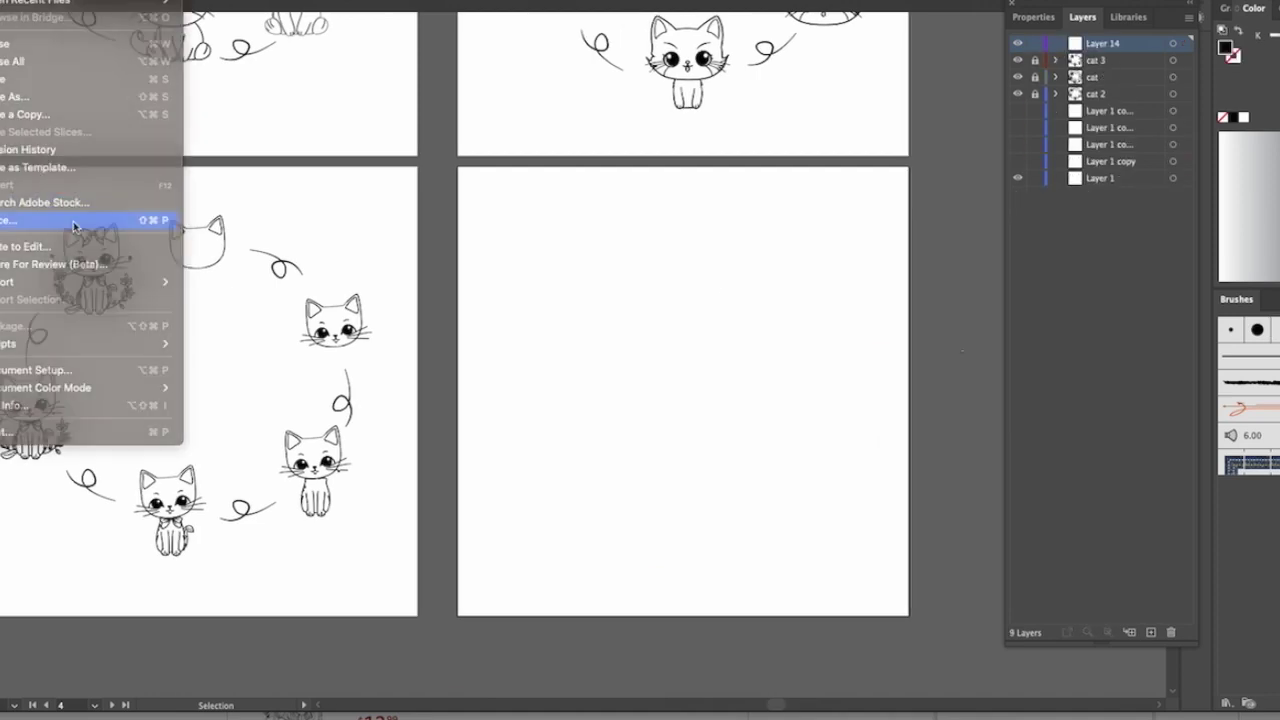
- Place the kitten image with bow, flowers and butterflies in the upper-left area of the blank fourth artboard on Layer 14
left_click(80, 217)
left_click_drag(495, 216, 619, 338)
left_click(877, 289)
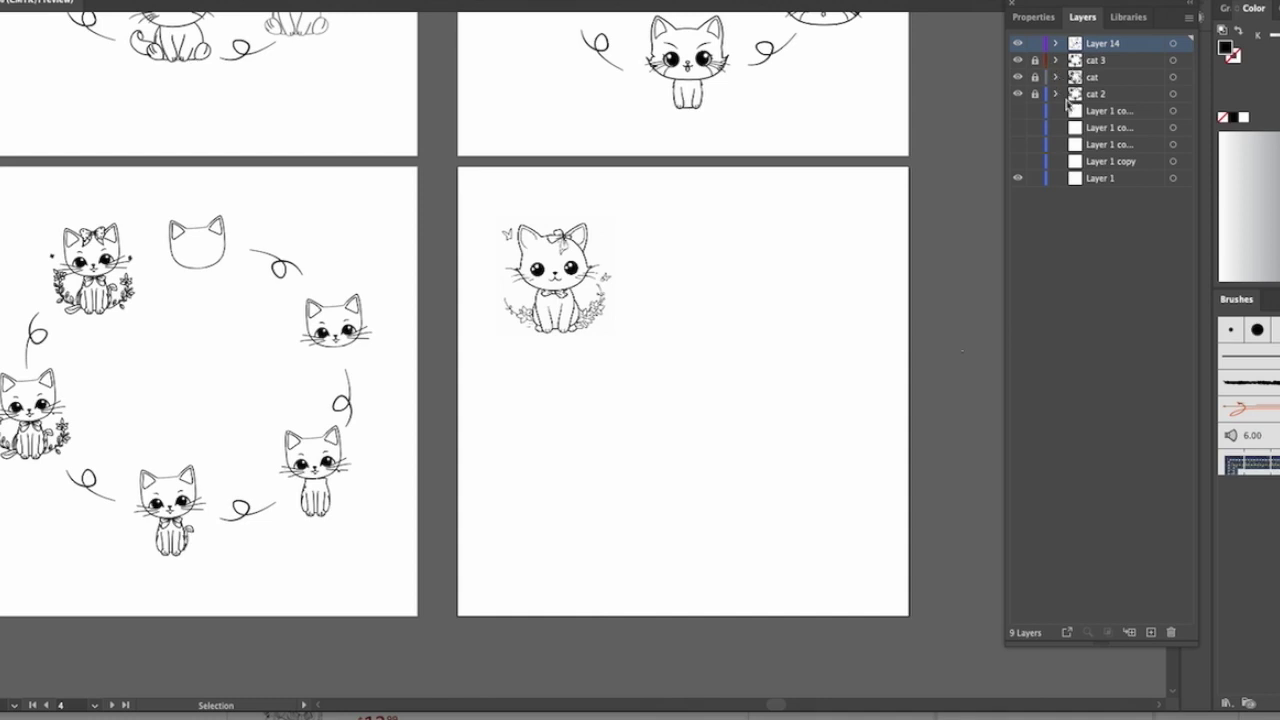
- Unlock the cat 3 layer and ungroup the kitten drawings and connecting swirls on the third artboard
left_click(38, 340)
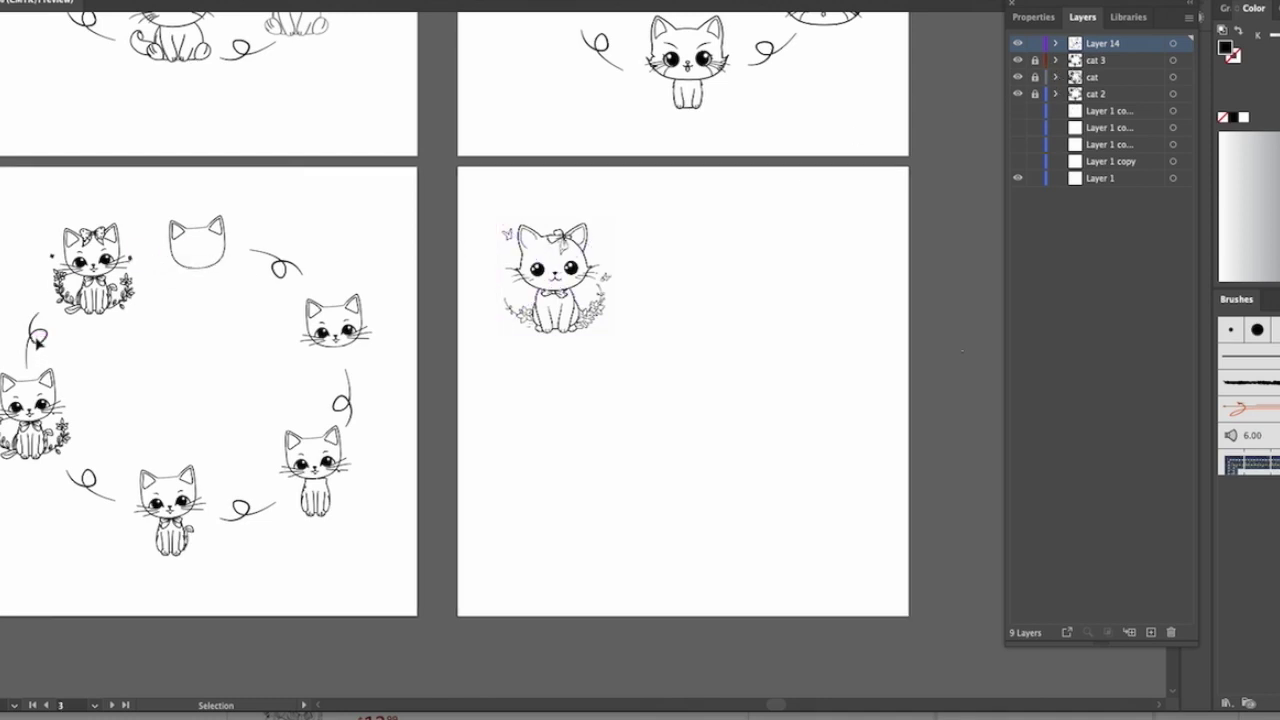
left_click(1032, 60)
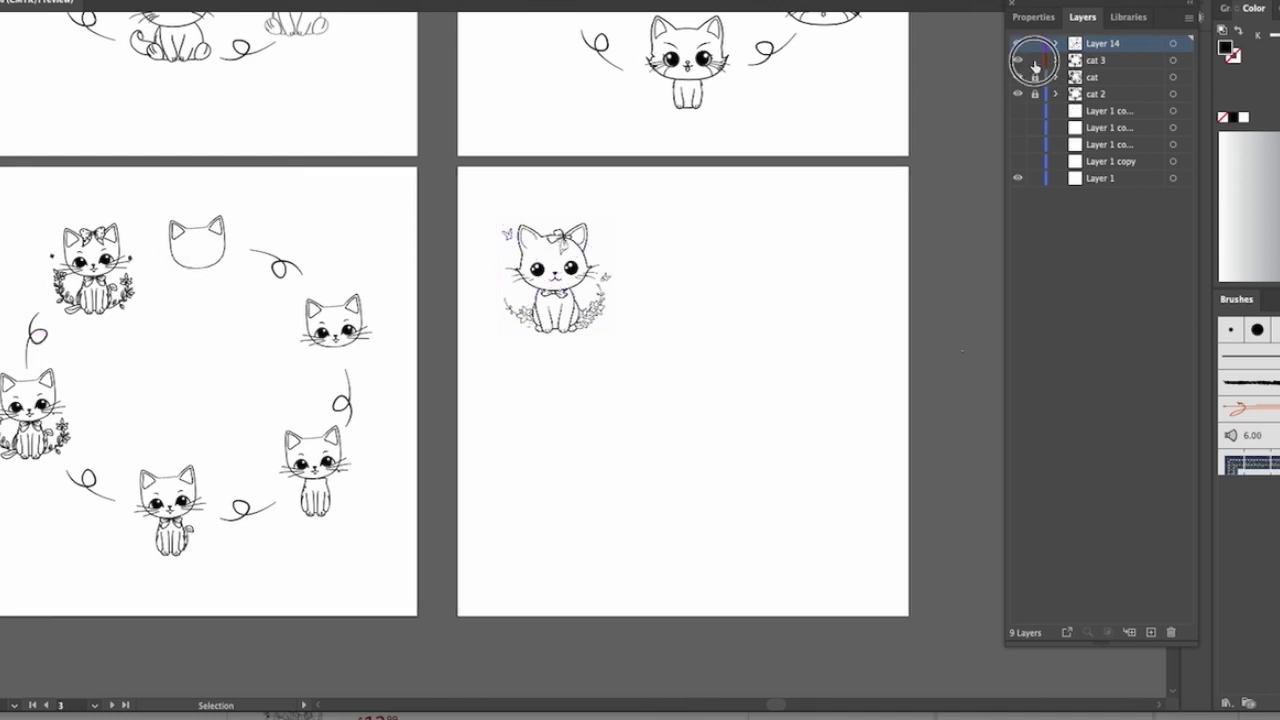
left_click(38, 344)
right_click(38, 344)
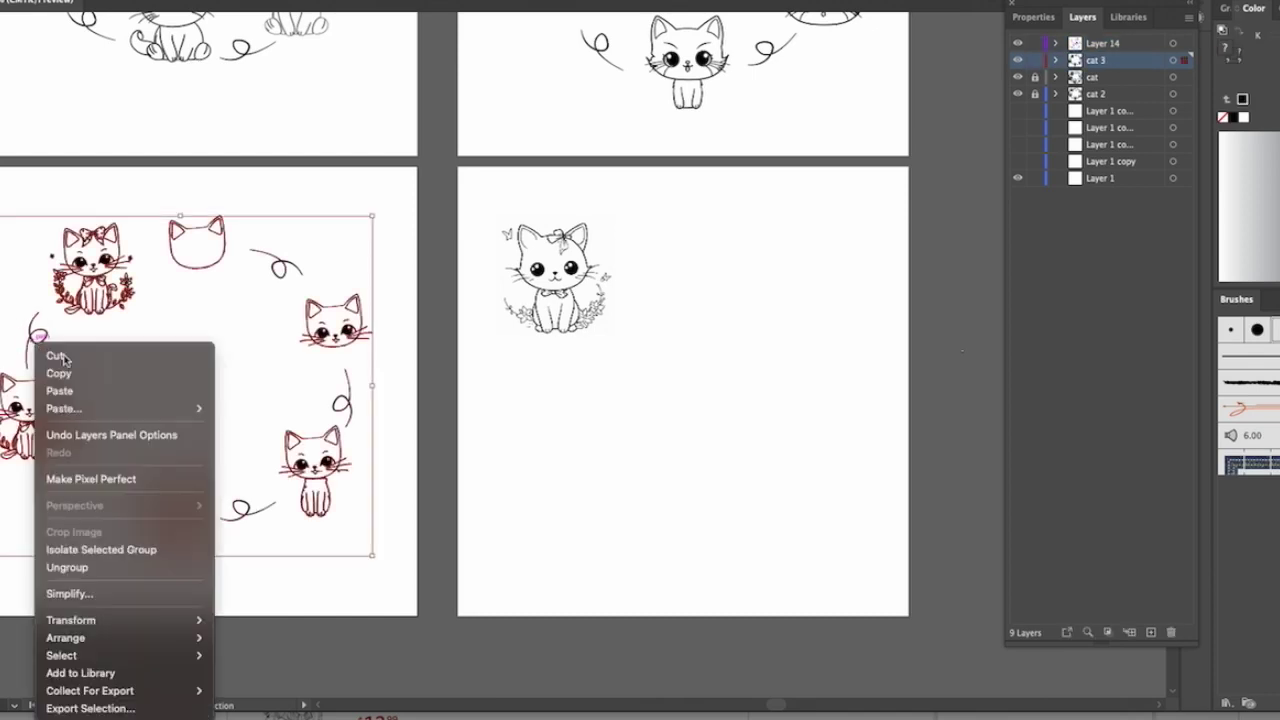
left_click(143, 566)
left_click(230, 226)
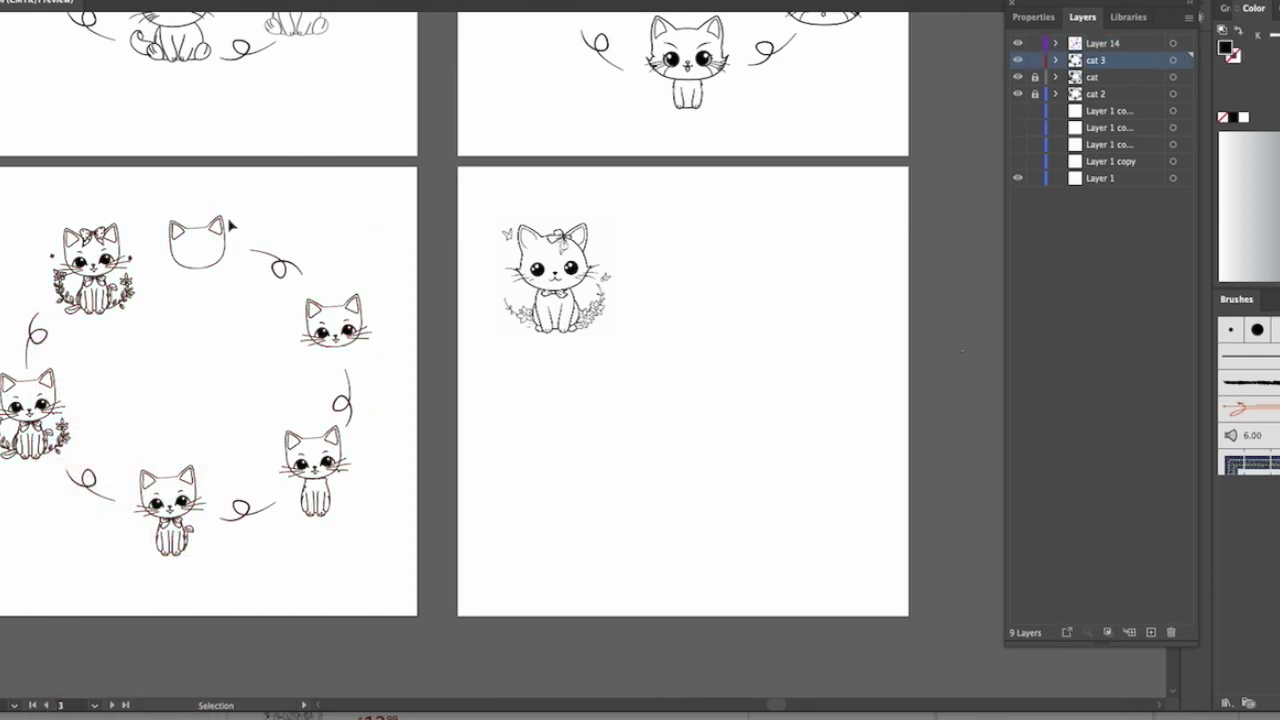
- Select and copy the five connecting swirls between the kitten drawings on the third artboard
left_click(40, 338)
left_click(280, 270, "shift")
left_click(343, 406, "shift")
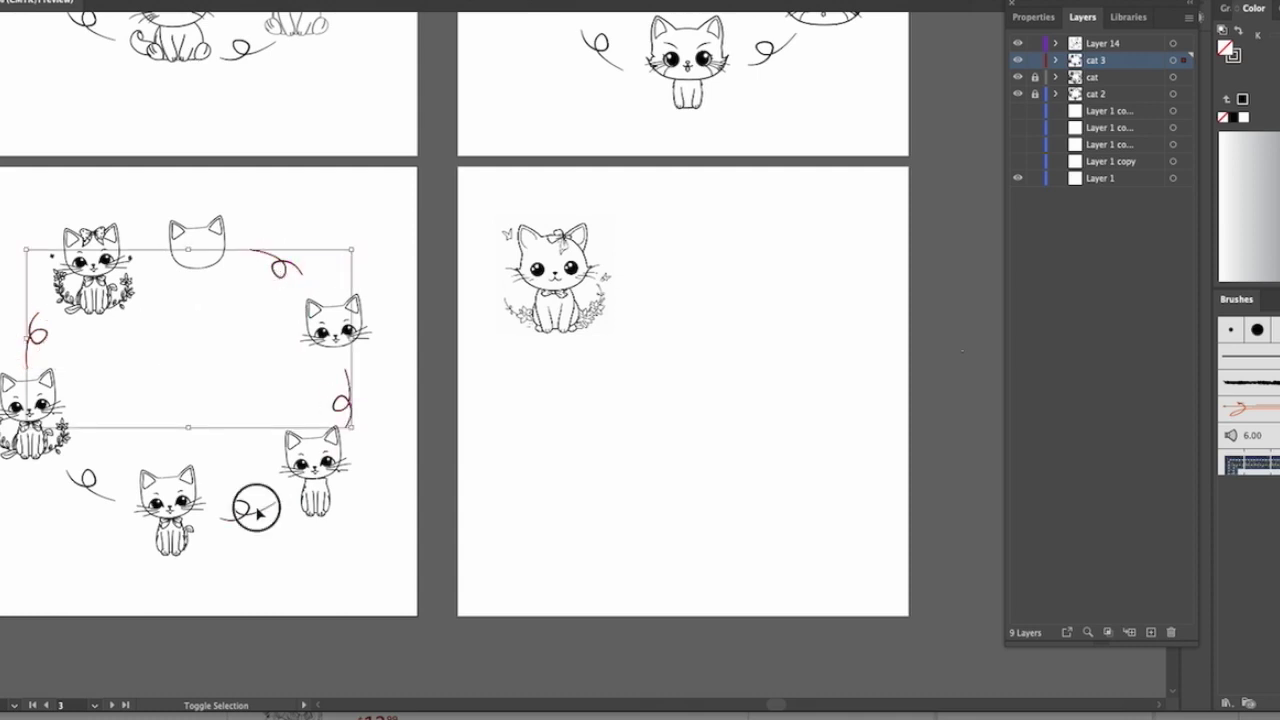
left_click(243, 512, "shift")
left_click(90, 486, "shift")
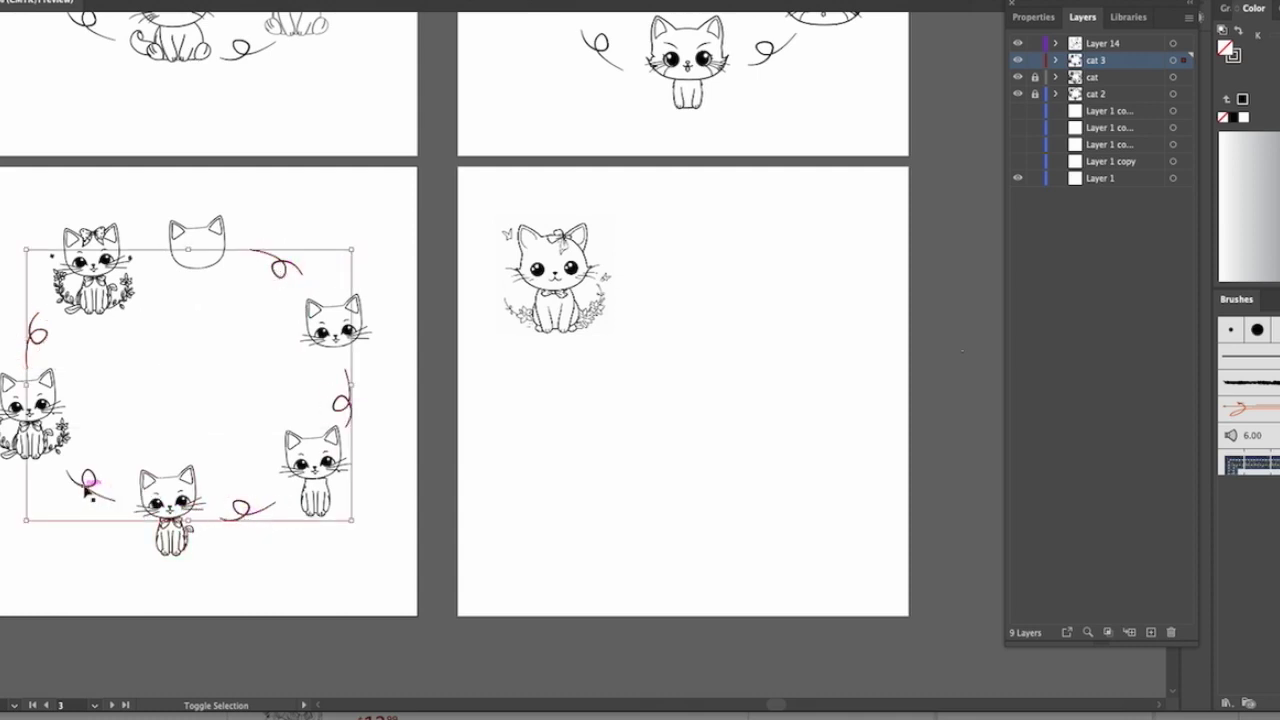
key("a")
key("v")
- Paste the swirls onto Layer 14 and arrange them as a ring on the fourth artboard, beginning beneath the kitten image
left_click(1105, 46)
key("a")
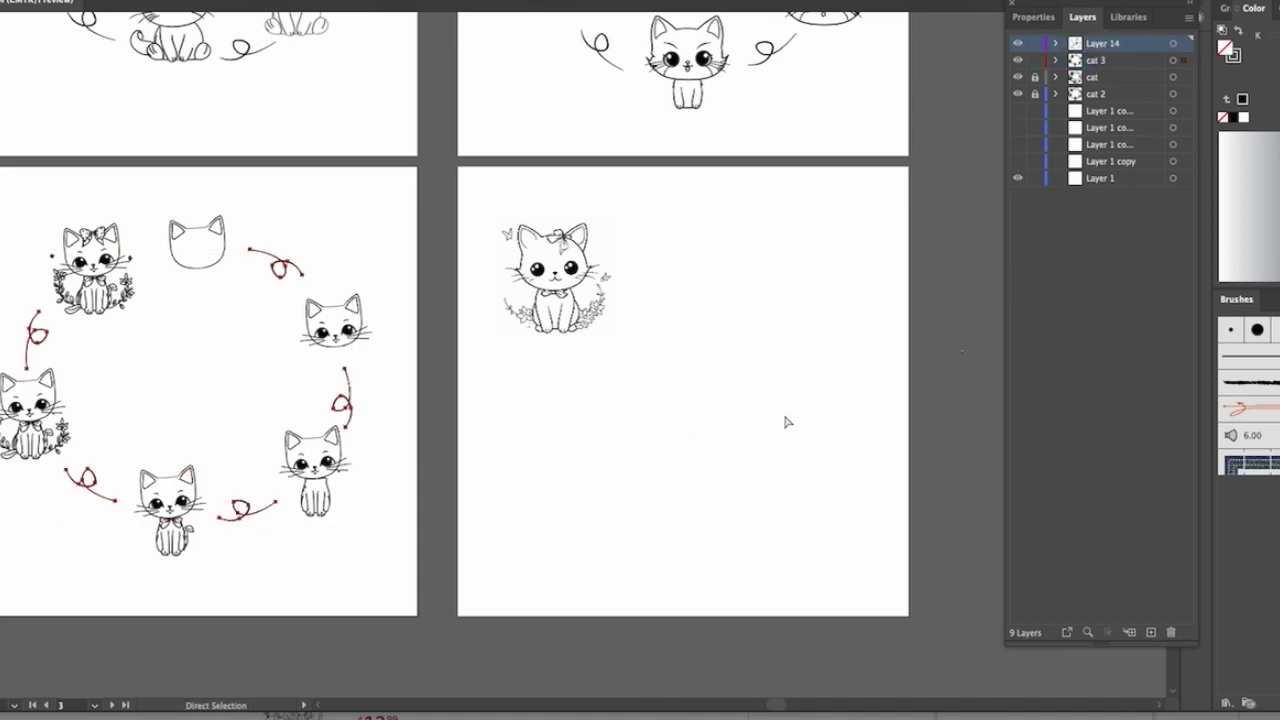
key("v")
key("ctrl+v")
left_click_drag(603, 476, 718, 539)
left_click(762, 152)
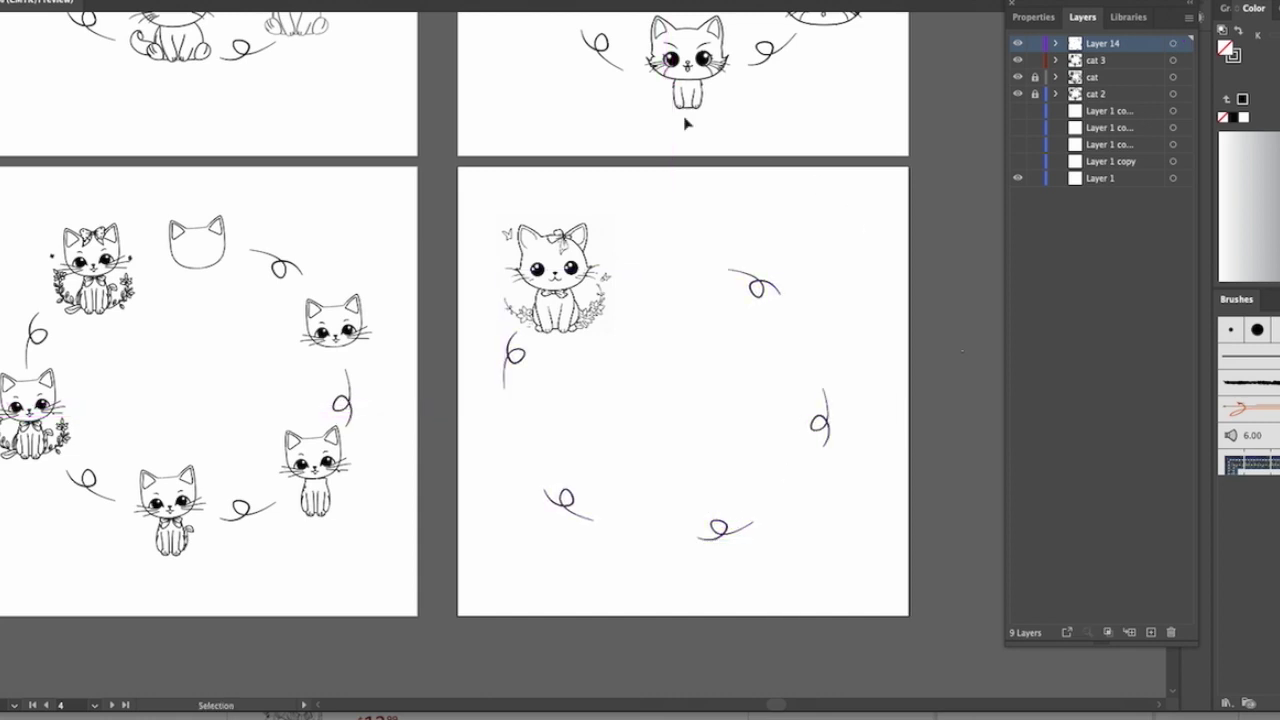
- Image-trace the kitten picture on the fourth artboard and expand the tracing into editable paths
left_click(533, 270)
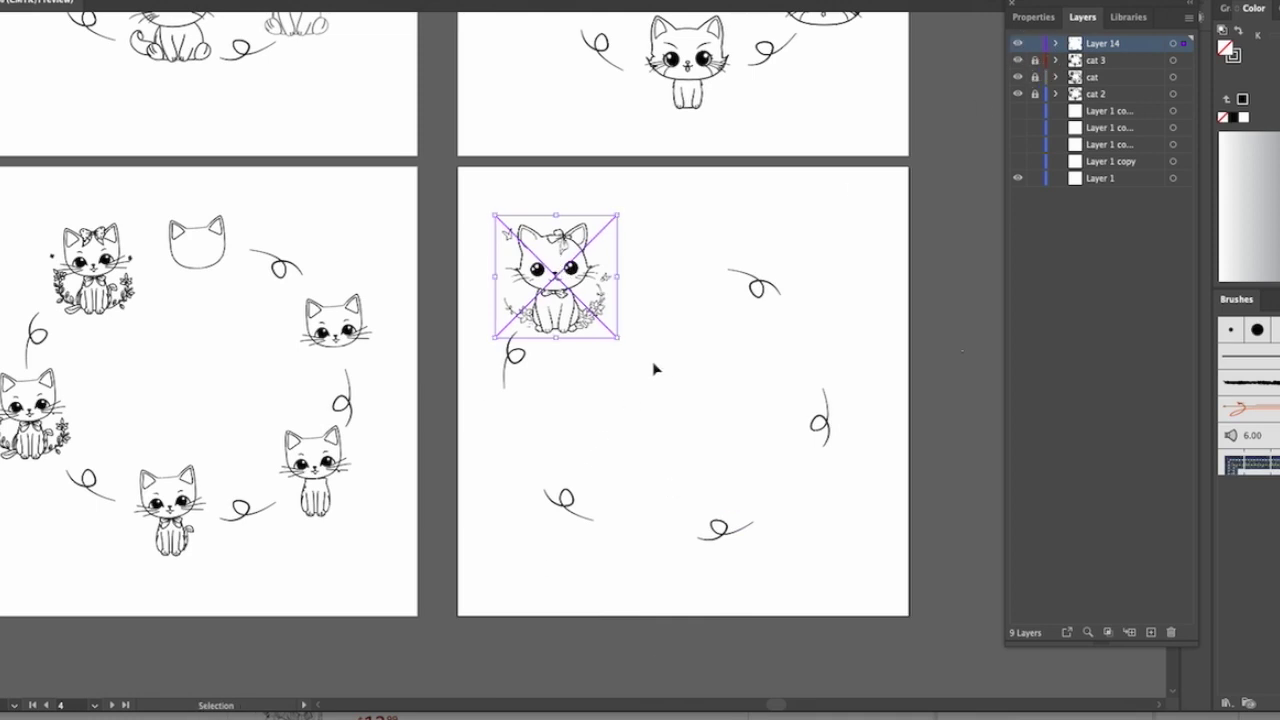
left_click(400, 13)
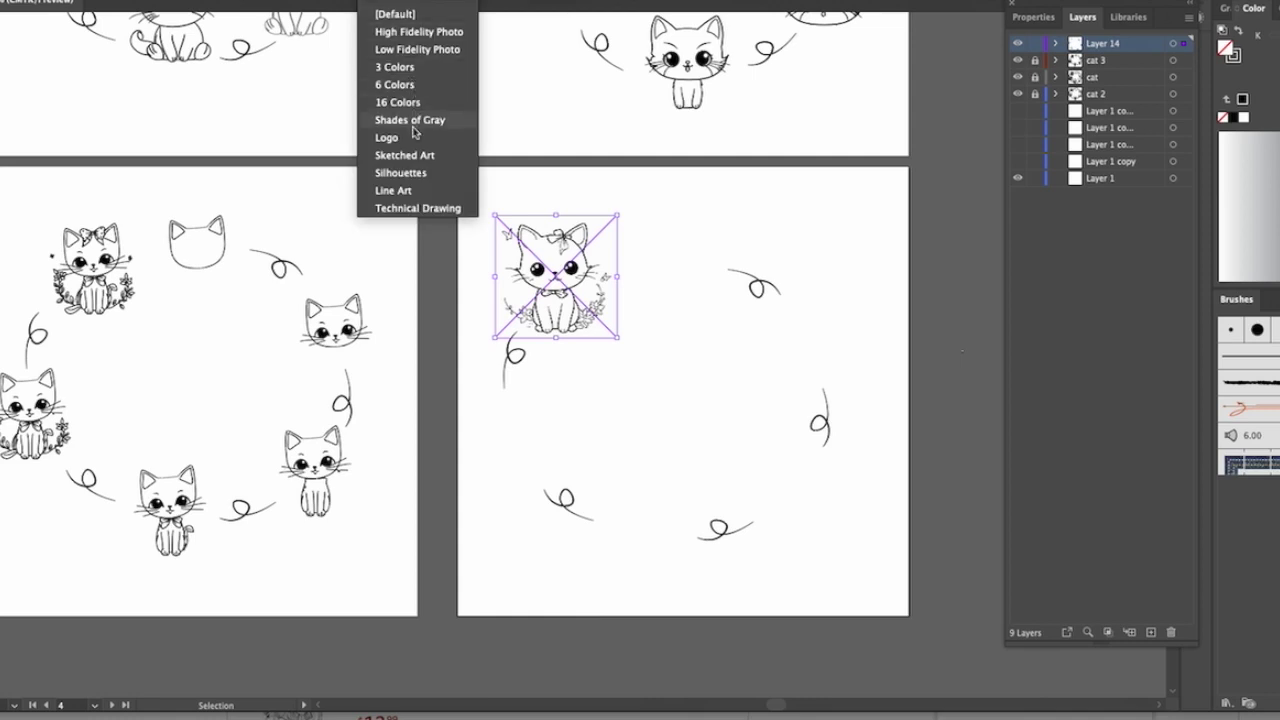
left_click(869, 318)
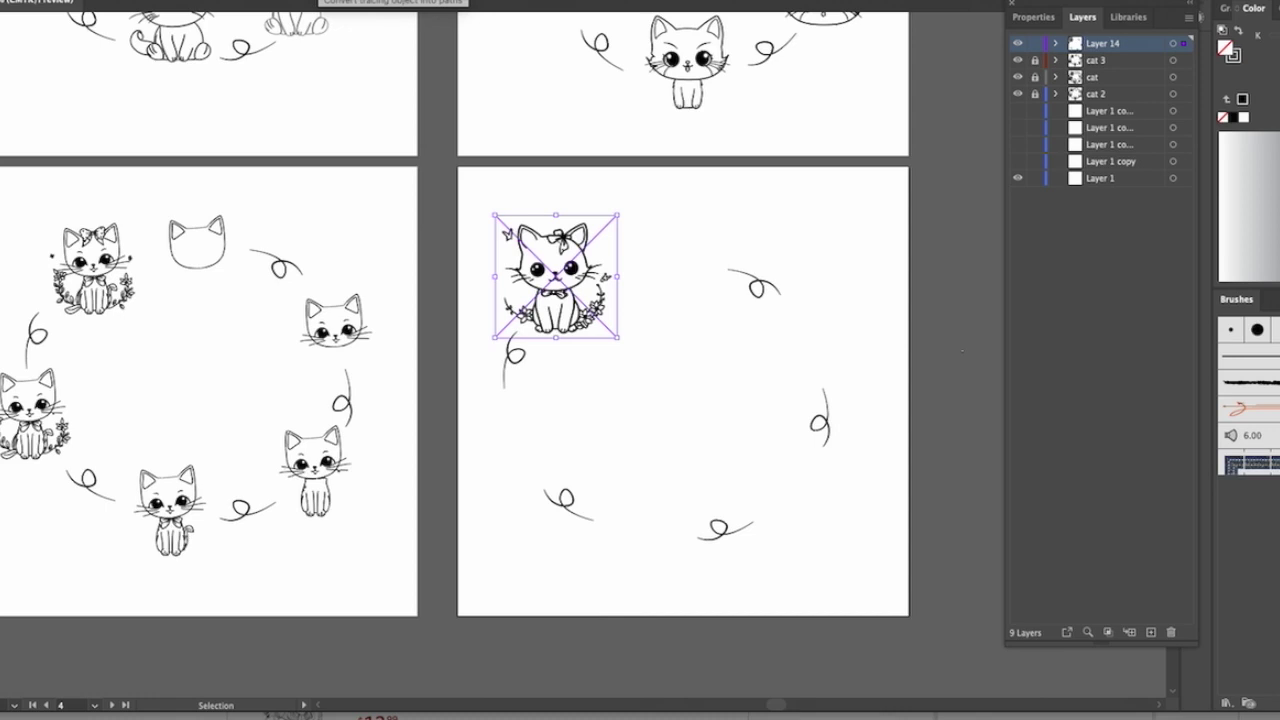
left_click(393, 2)
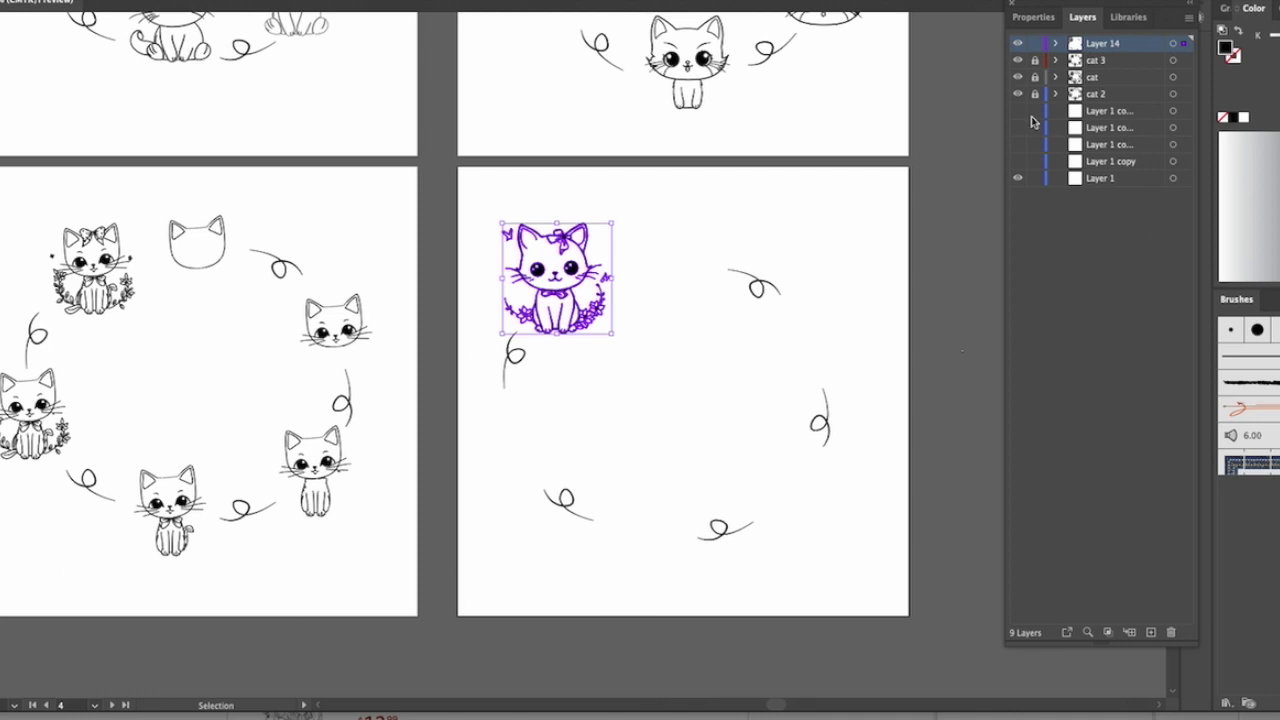
- Expand Layer 14 and the traced kitten group to examine the separate paths, including the main outline
left_click(1056, 43)
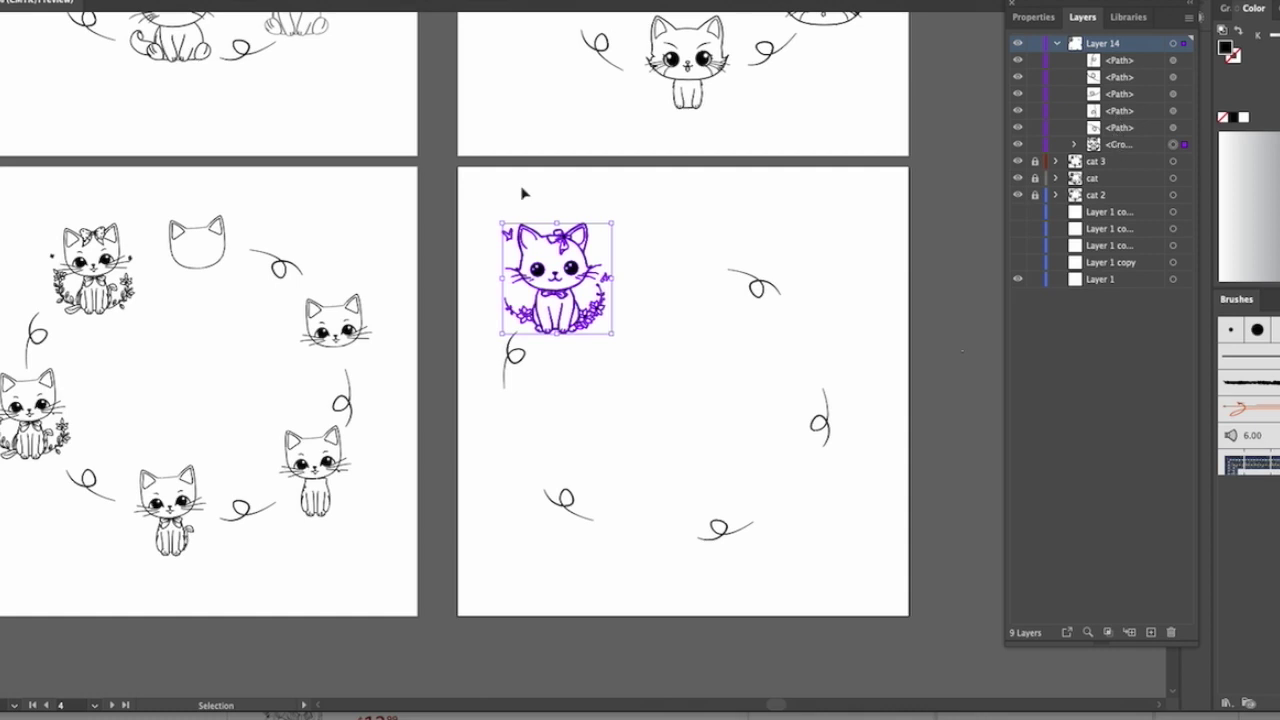
left_click(1075, 145)
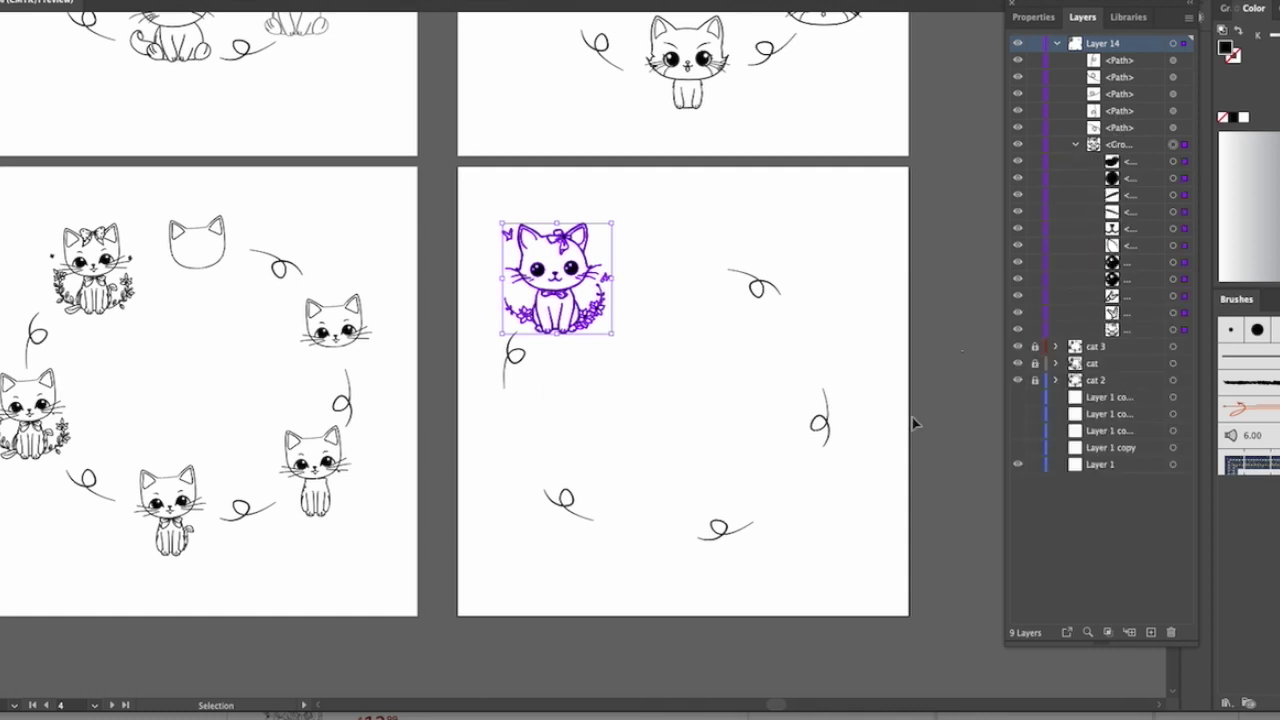
left_click(1173, 330)
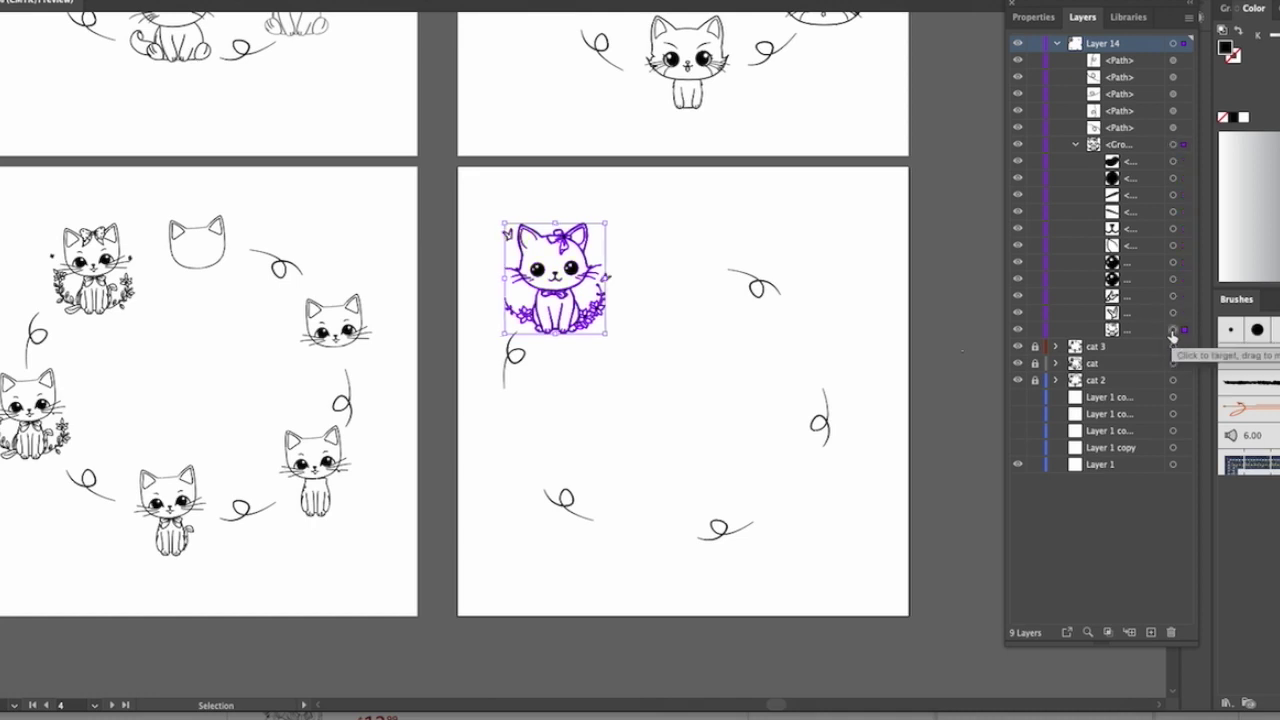
mouse_move(560, 296)
left_mouse_down()
mouse_move(680, 312)
mouse_move(555, 286)
left_mouse_up()
left_click(659, 281)
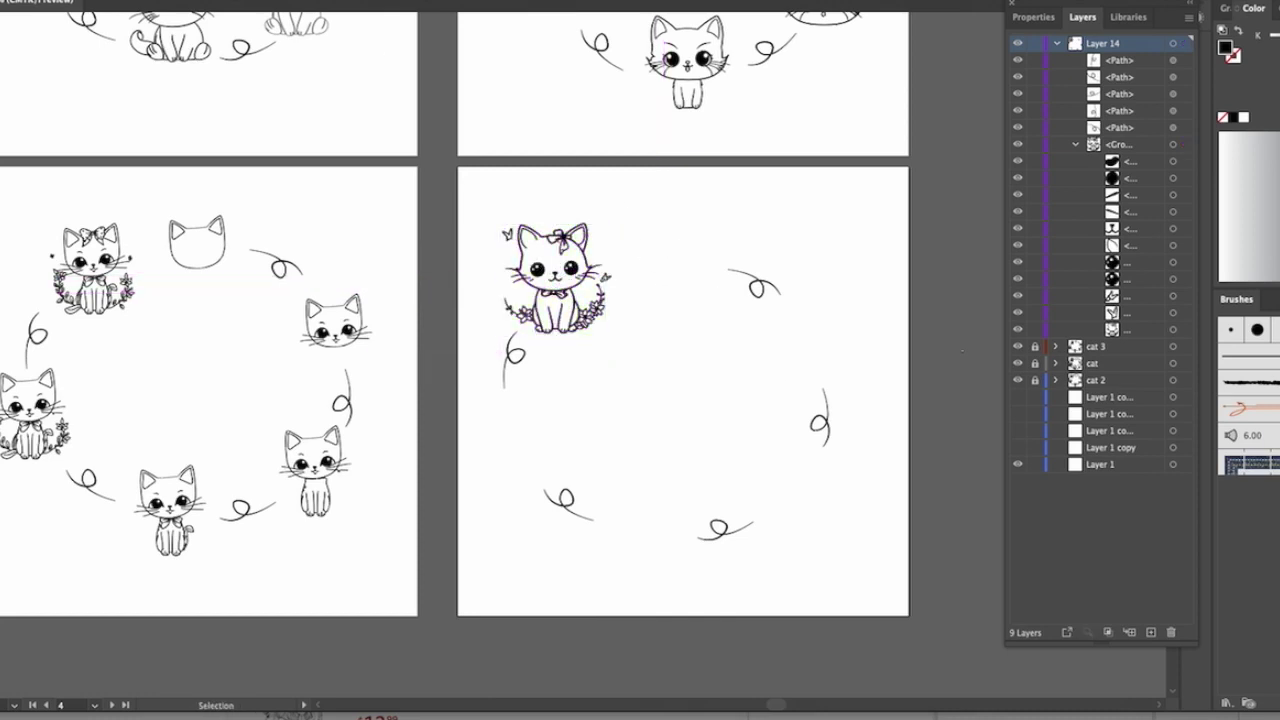
left_click(1076, 146)
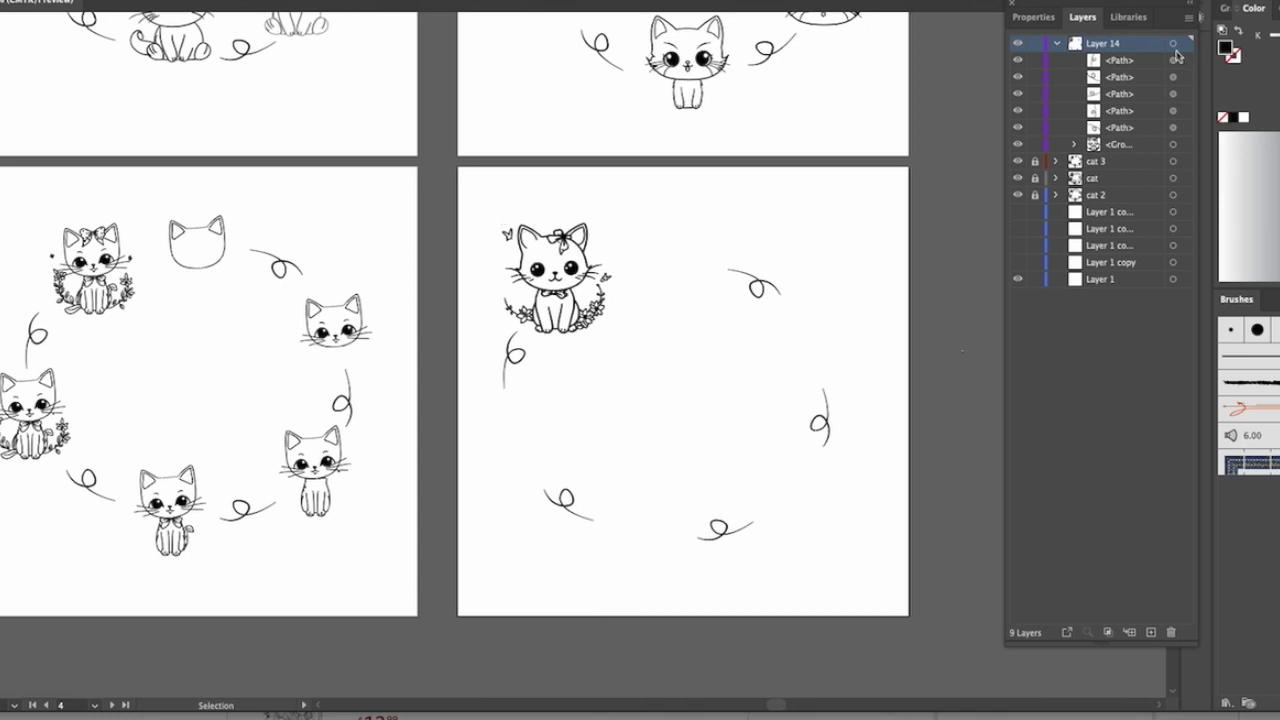
- Duplicate the traced kitten, place the copy below the first swirl, and shift the lower-left swirl to follow it
left_click_drag(502, 214, 662, 320)
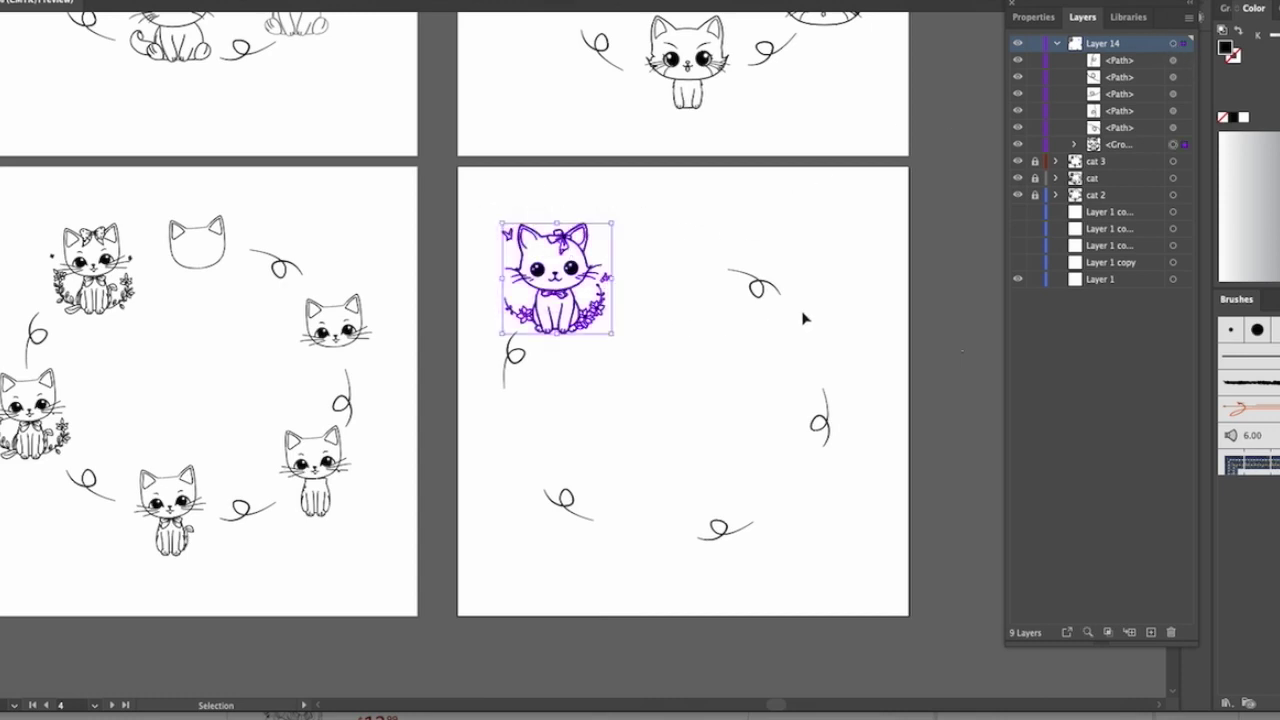
key("ctrl+c")
key("ctrl+v")
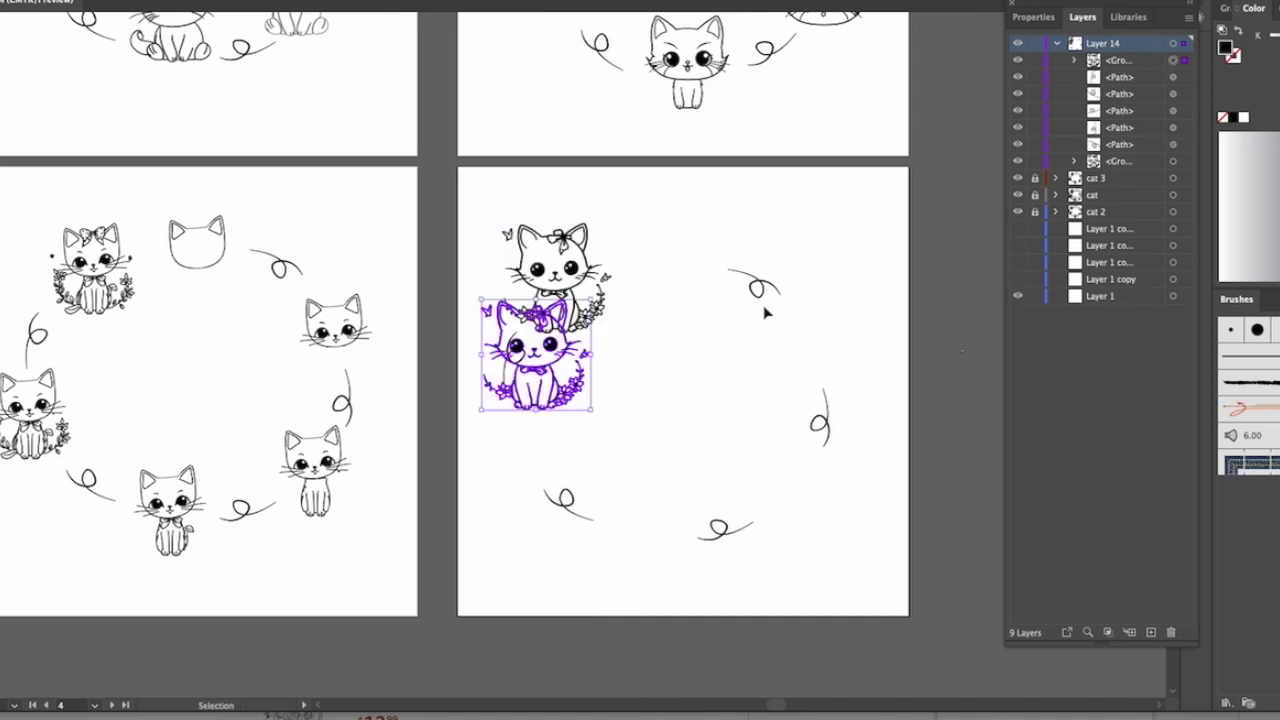
left_click_drag(548, 362, 527, 457)
left_click(567, 507)
left_click_drag(569, 509, 574, 522)
mouse_move(527, 424)
left_mouse_down()
mouse_move(538, 437)
mouse_move(527, 435)
left_mouse_up()
left_click(618, 414)
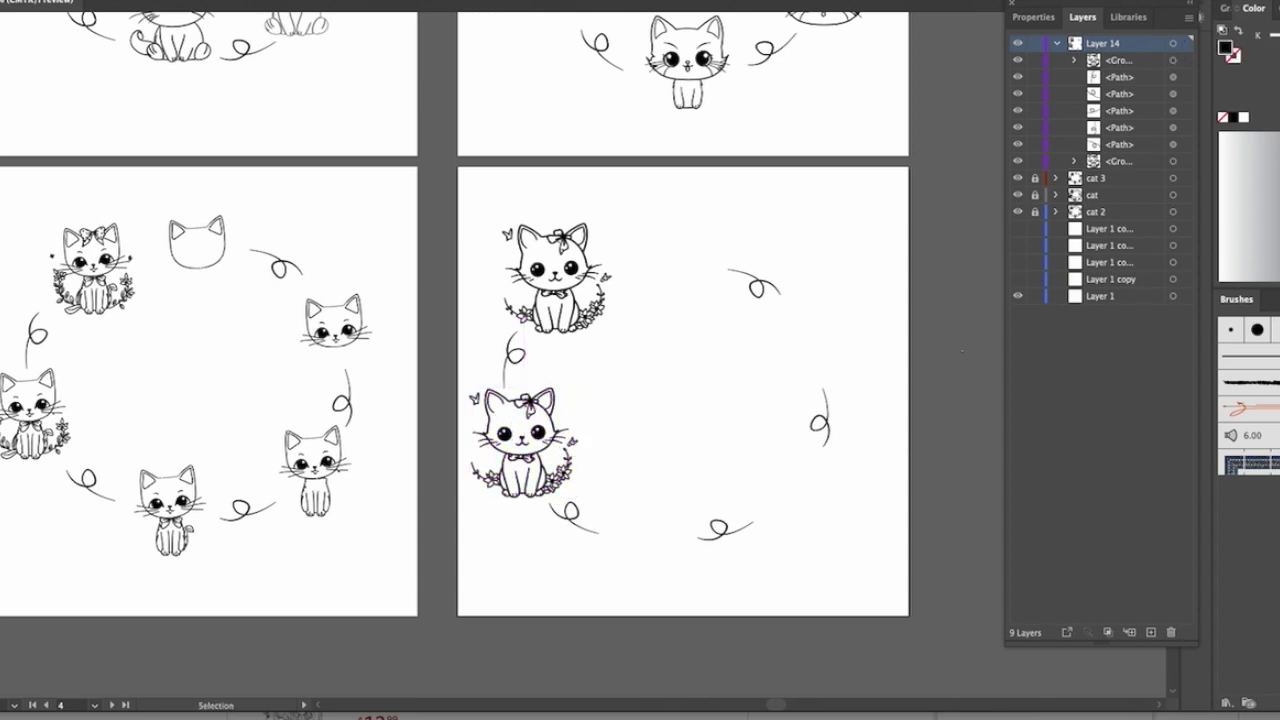
- Erase the bow from the head of the lower kitten copy, keeping the top outline of the head
key("super+equal")
key("super+equal")
key("super+equal")
key("super+equal")
scroll(458, 446, "down", 5)
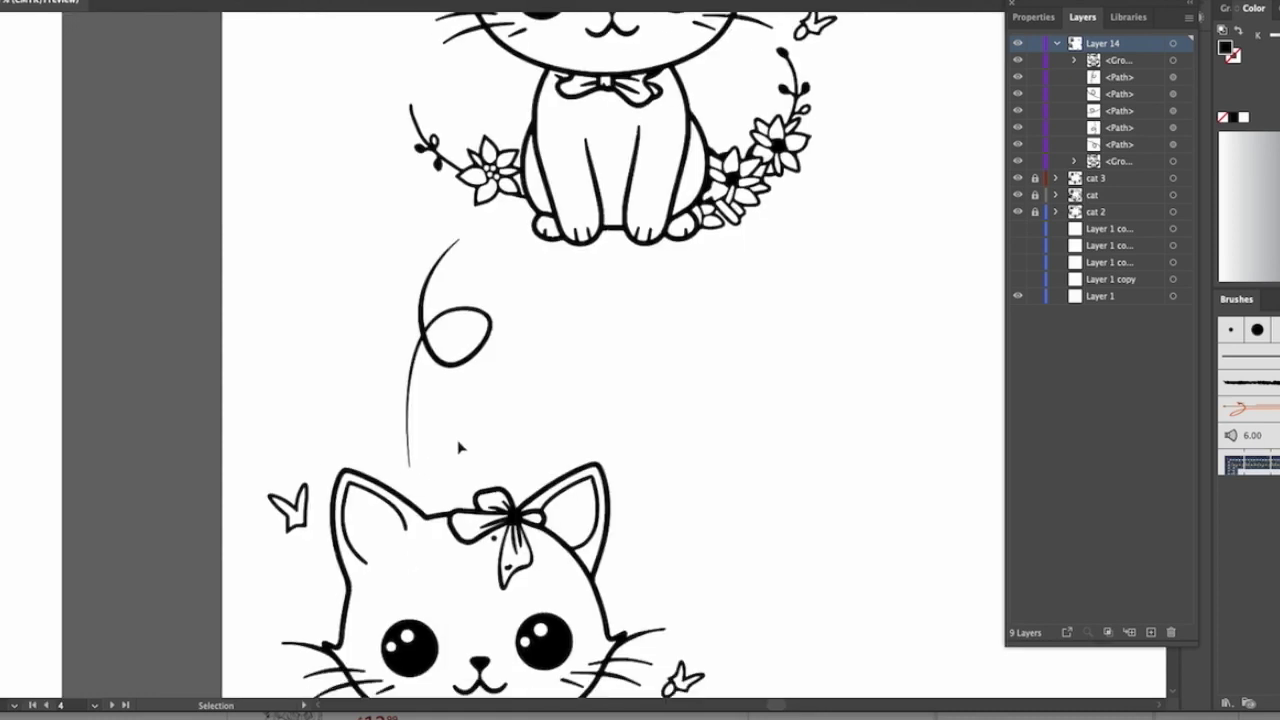
scroll(458, 446, "up", 3)
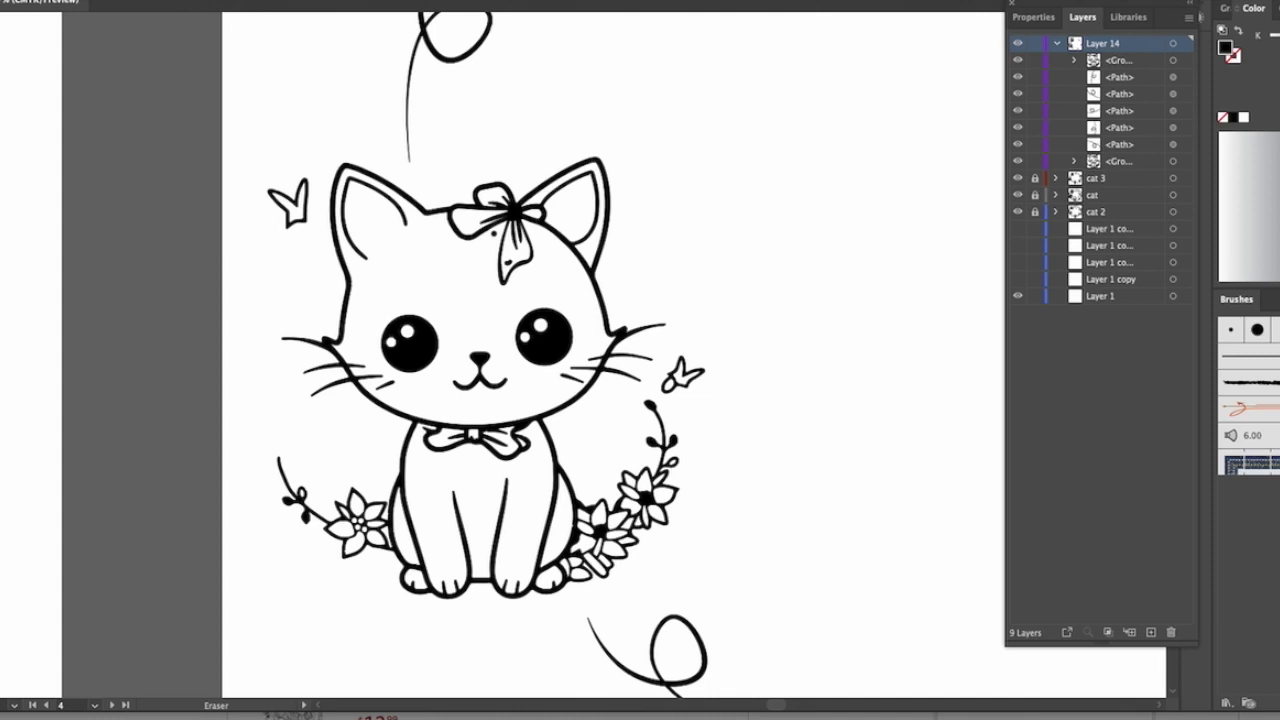
mouse_move(506, 281)
left_mouse_down()
mouse_move(523, 249)
mouse_move(500, 263)
mouse_move(523, 237)
mouse_move(501, 237)
mouse_move(525, 230)
mouse_move(463, 234)
mouse_move(444, 220)
mouse_move(500, 177)
mouse_move(500, 198)
mouse_move(475, 193)
mouse_move(506, 194)
mouse_move(500, 214)
mouse_move(514, 223)
mouse_move(500, 214)
left_mouse_up()
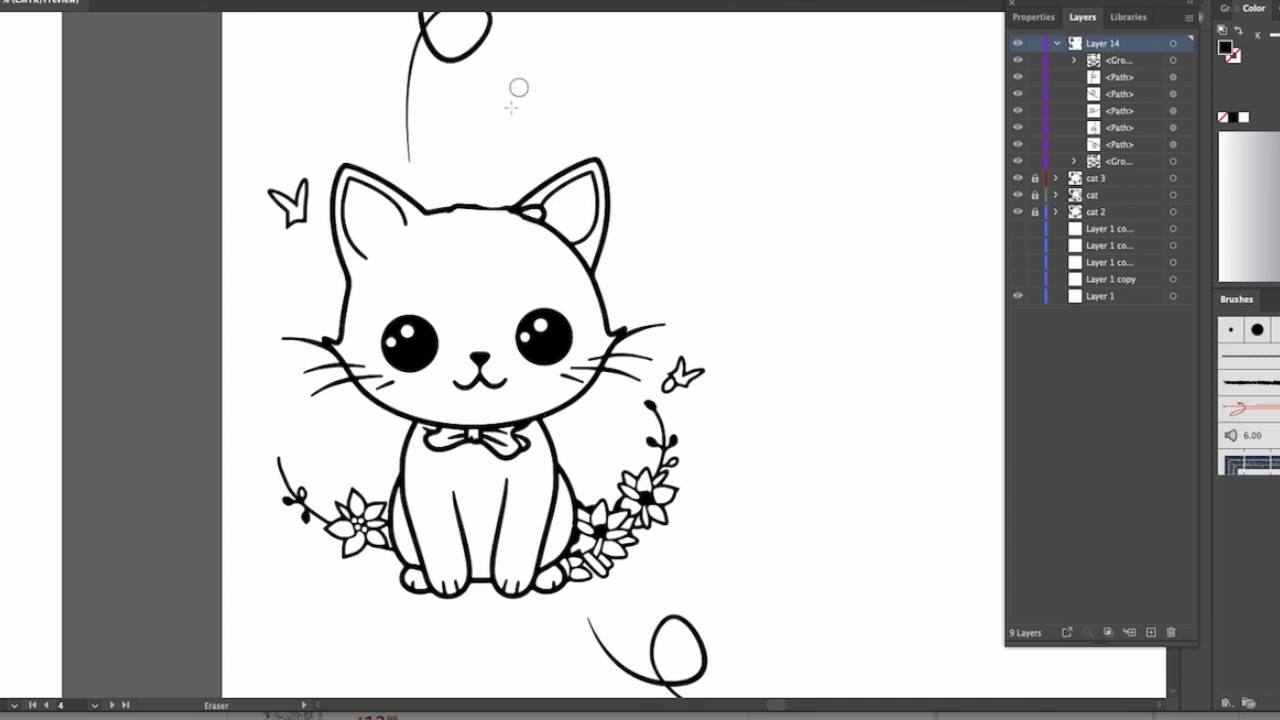
- Erase the two butterflies beside the lower kitten copy, enlarging the eraser as needed
mouse_move(273, 199)
left_mouse_down()
mouse_move(286, 216)
mouse_move(298, 188)
mouse_move(286, 189)
mouse_move(303, 211)
mouse_move(285, 232)
left_mouse_up()
key("]")
key("]")
key("]")
mouse_move(688, 372)
left_mouse_down()
mouse_move(677, 374)
mouse_move(691, 380)
left_mouse_up()
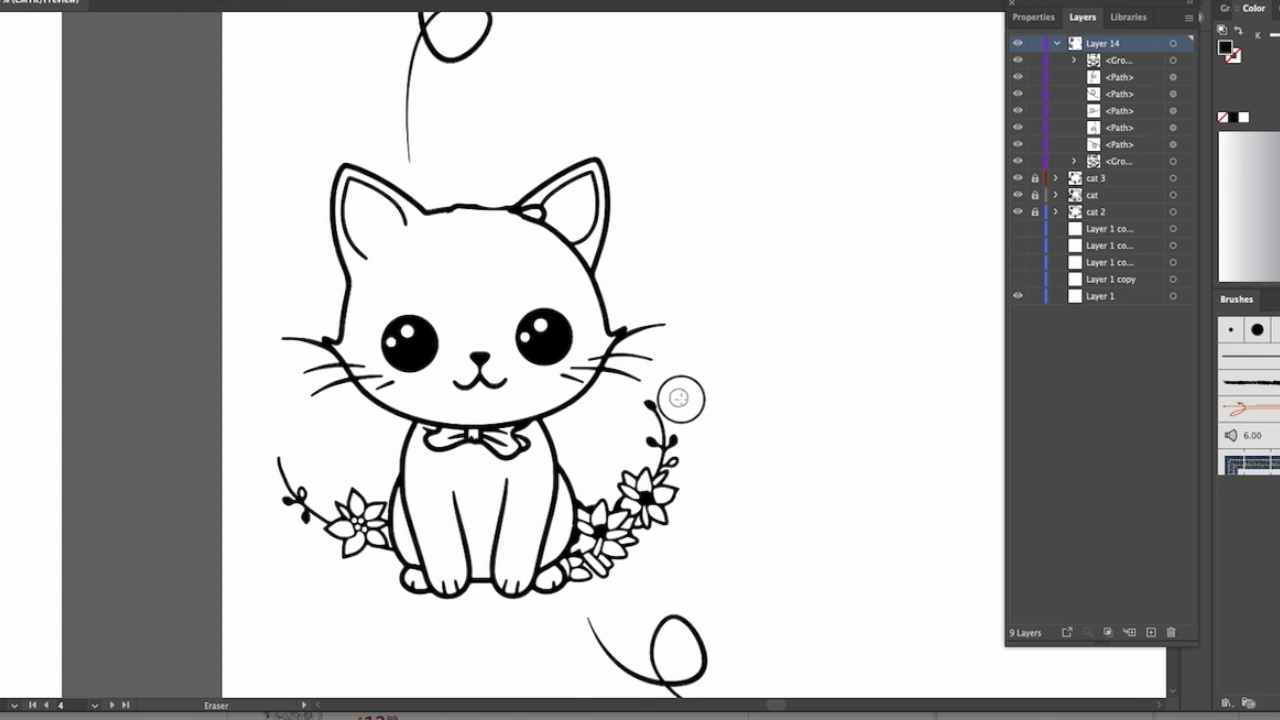
- Cover the leftover bow fragment beside the lower kitten's right ear with a white paintbrush stroke
left_click_drag(557, 207, 537, 210)
key("b")
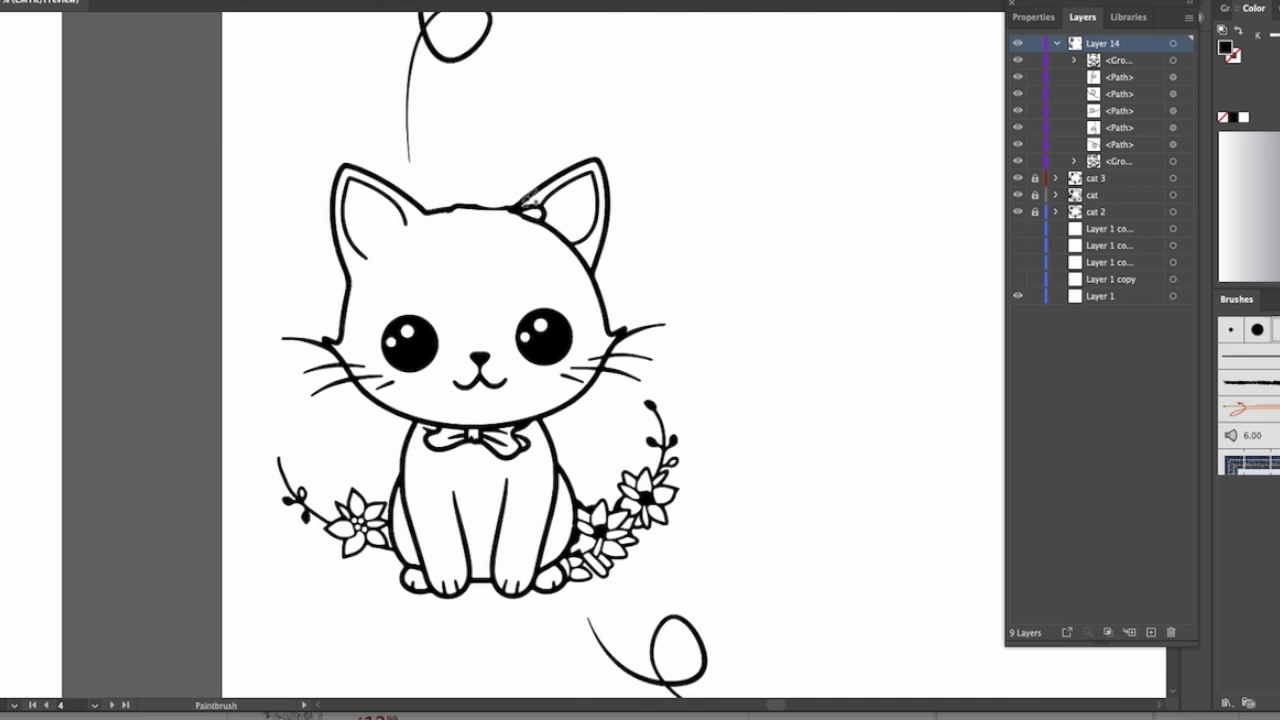
left_click(2, 2)
left_click(2, 6)
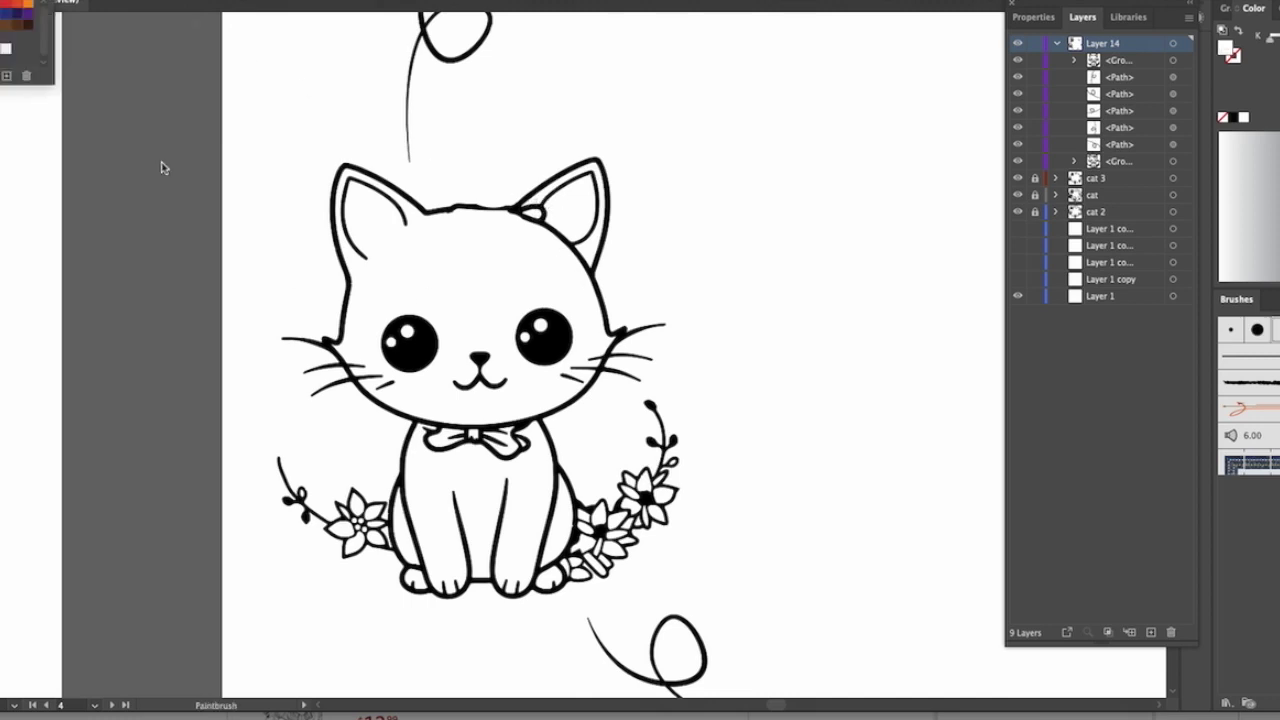
left_click(530, 218)
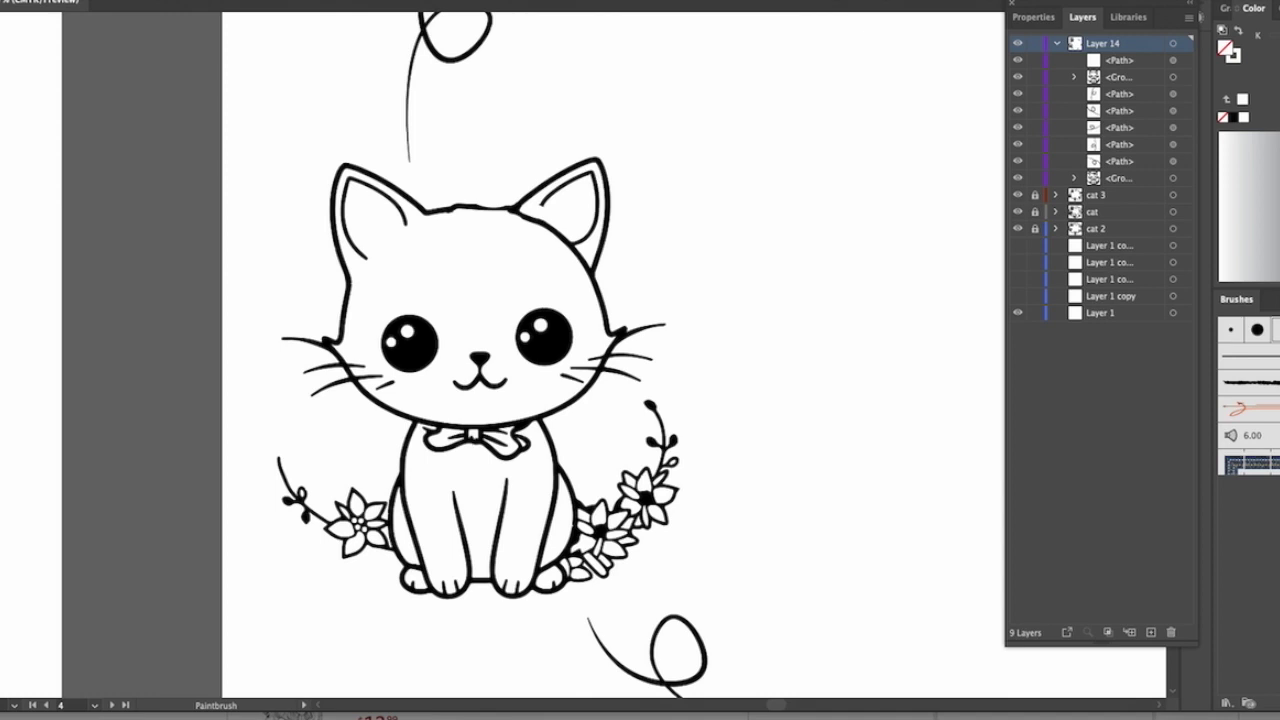
- Remove the bow tie from the lower kitten's neck with the Eraser, keeping the chin and body outlines
scroll(180, 293, "down", 2)
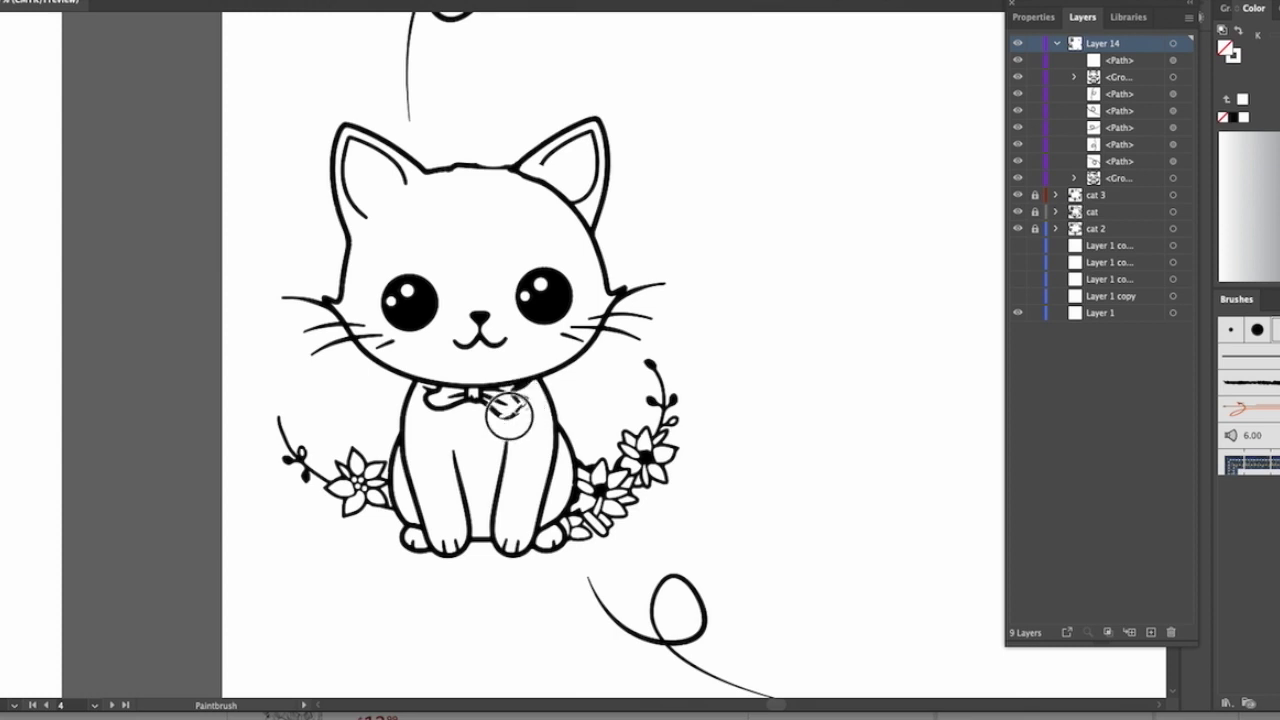
left_click_drag(511, 410, 528, 404)
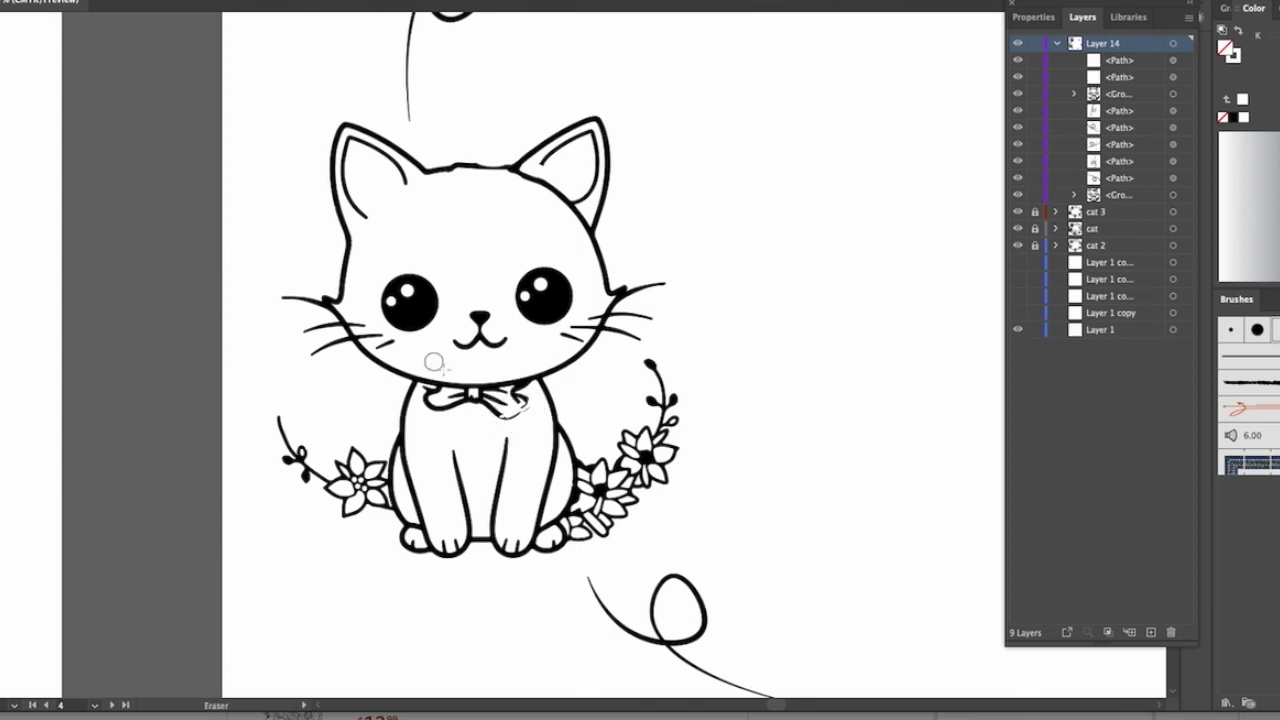
left_click_drag(522, 405, 499, 416)
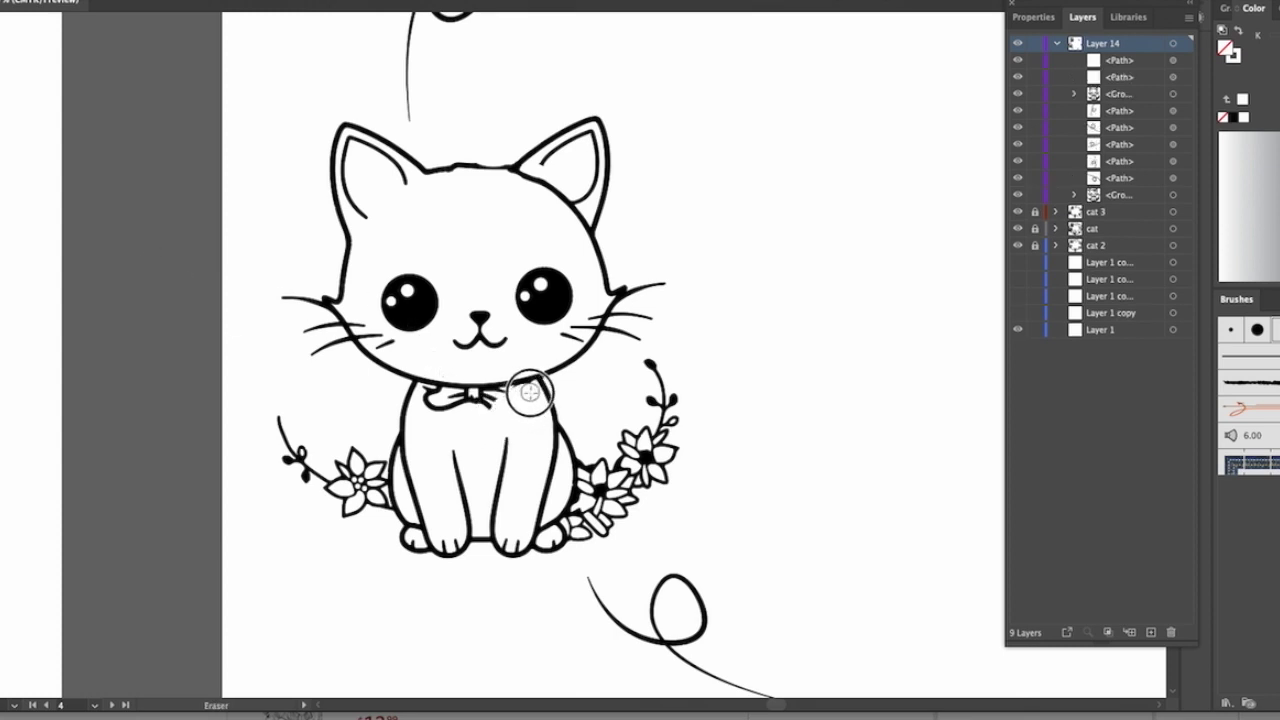
mouse_move(517, 391)
left_mouse_down()
mouse_move(437, 408)
mouse_move(434, 397)
left_mouse_up()
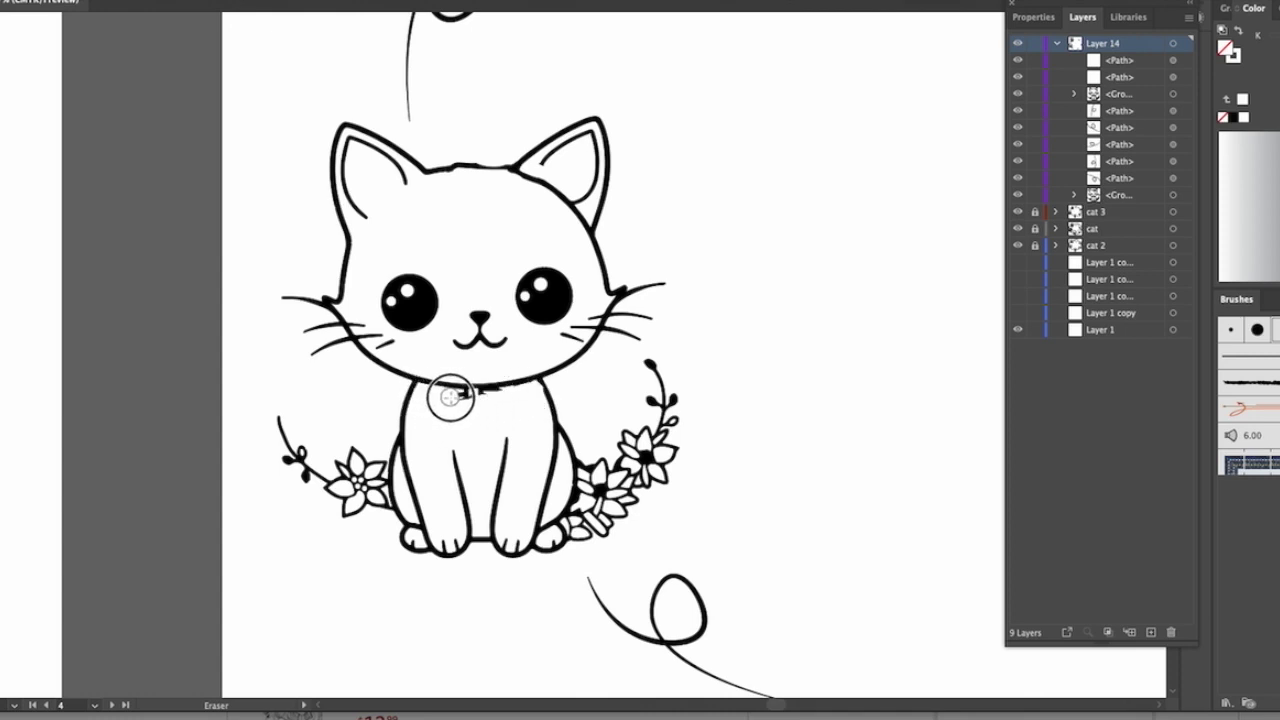
left_click_drag(491, 394, 452, 400)
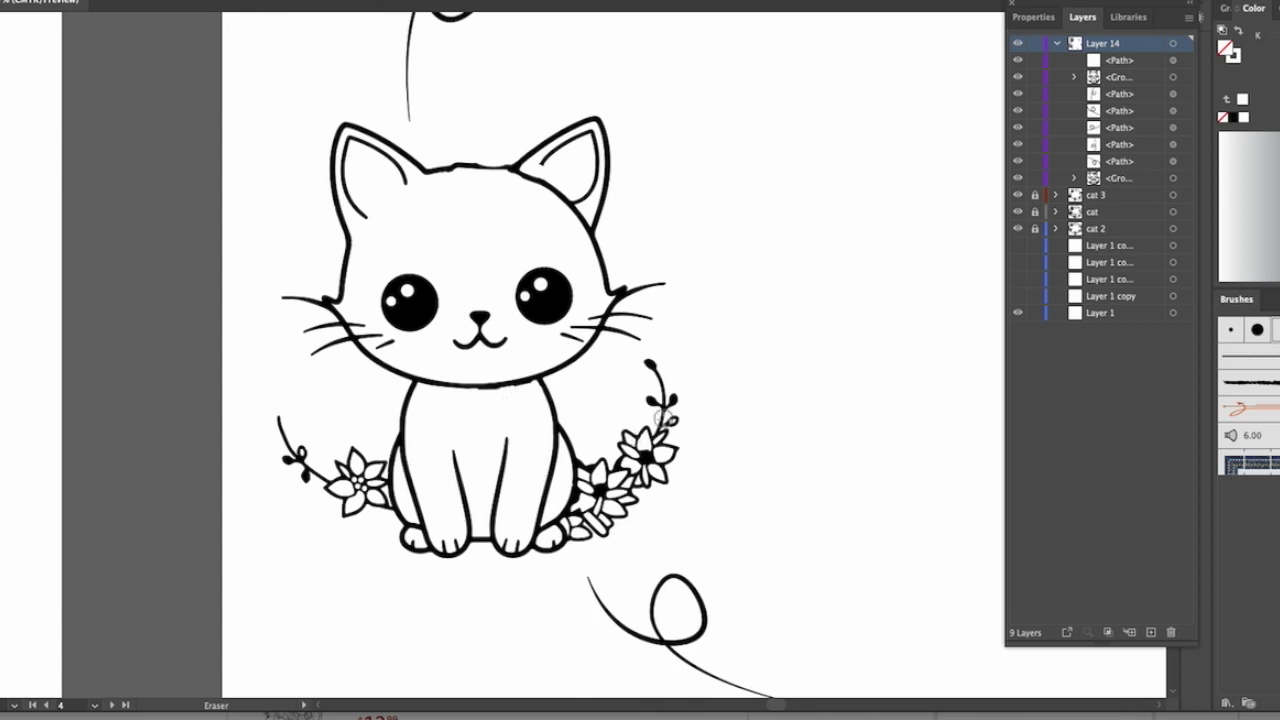
scroll(793, 447, "up", 5)
scroll(793, 447, "down", 5)
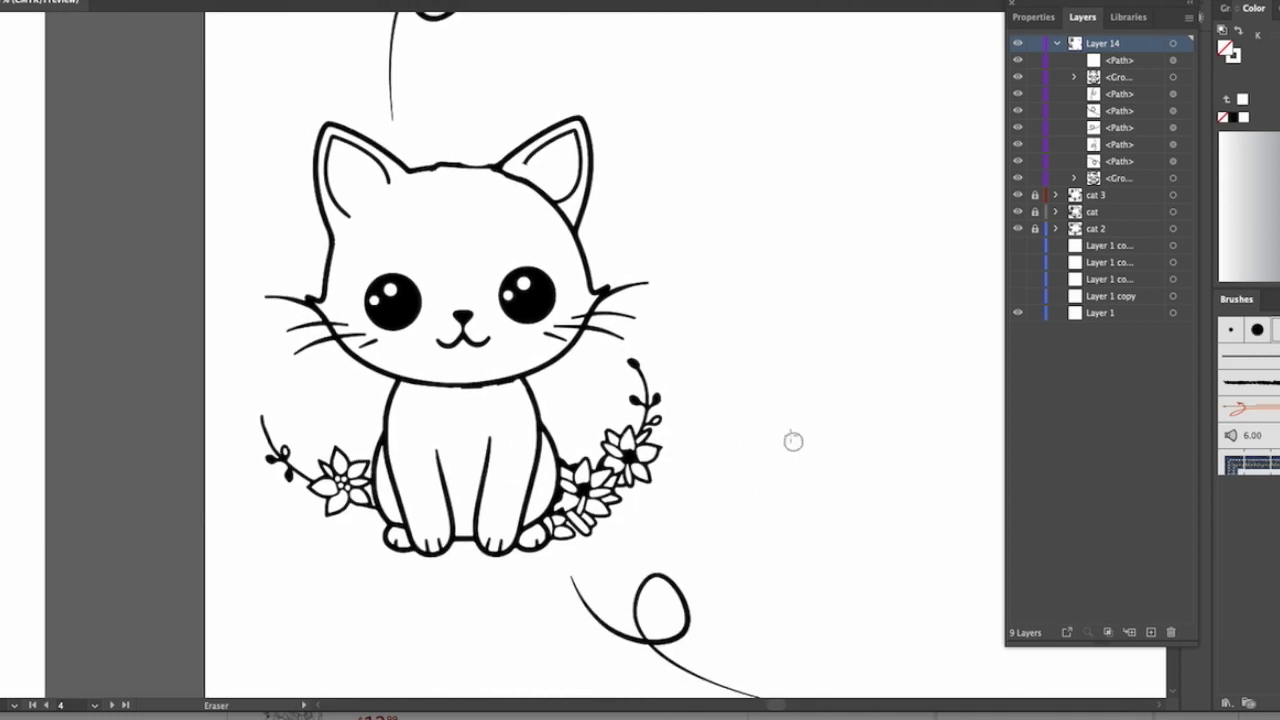
scroll(783, 424, "up", 12)
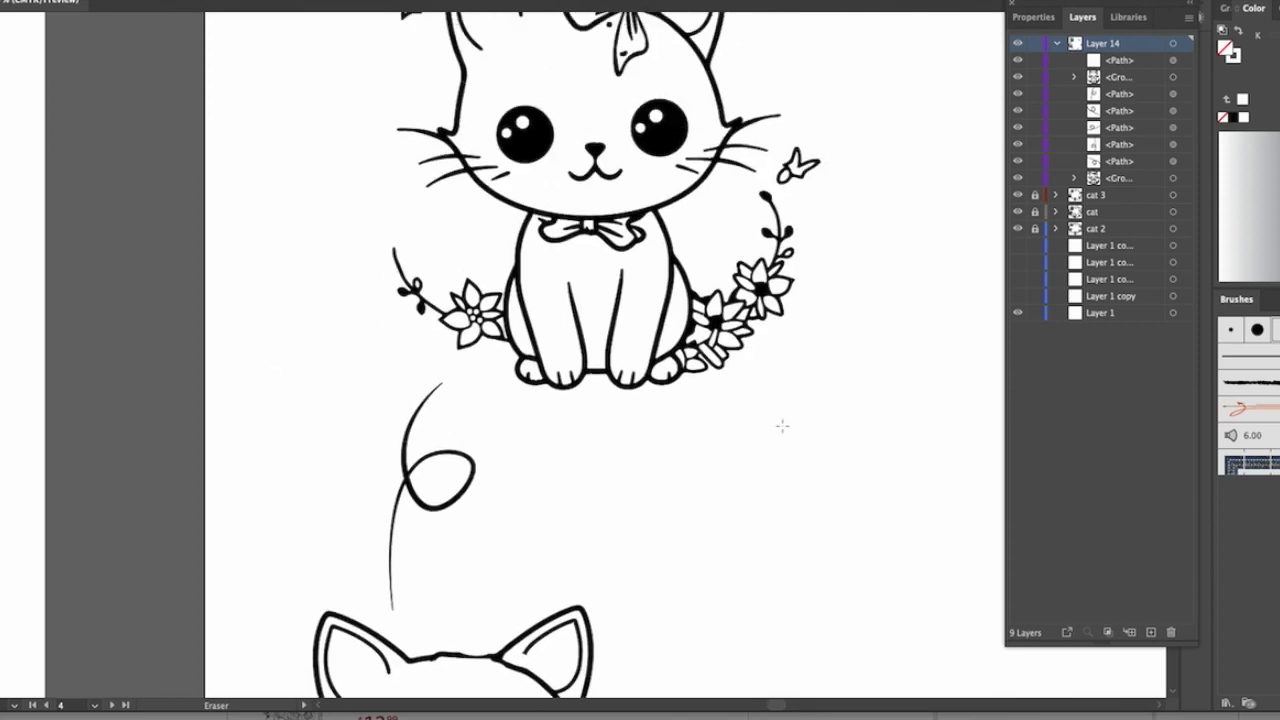
scroll(782, 425, "up", 5)
scroll(782, 425, "down", 12)
scroll(782, 426, "down", 8)
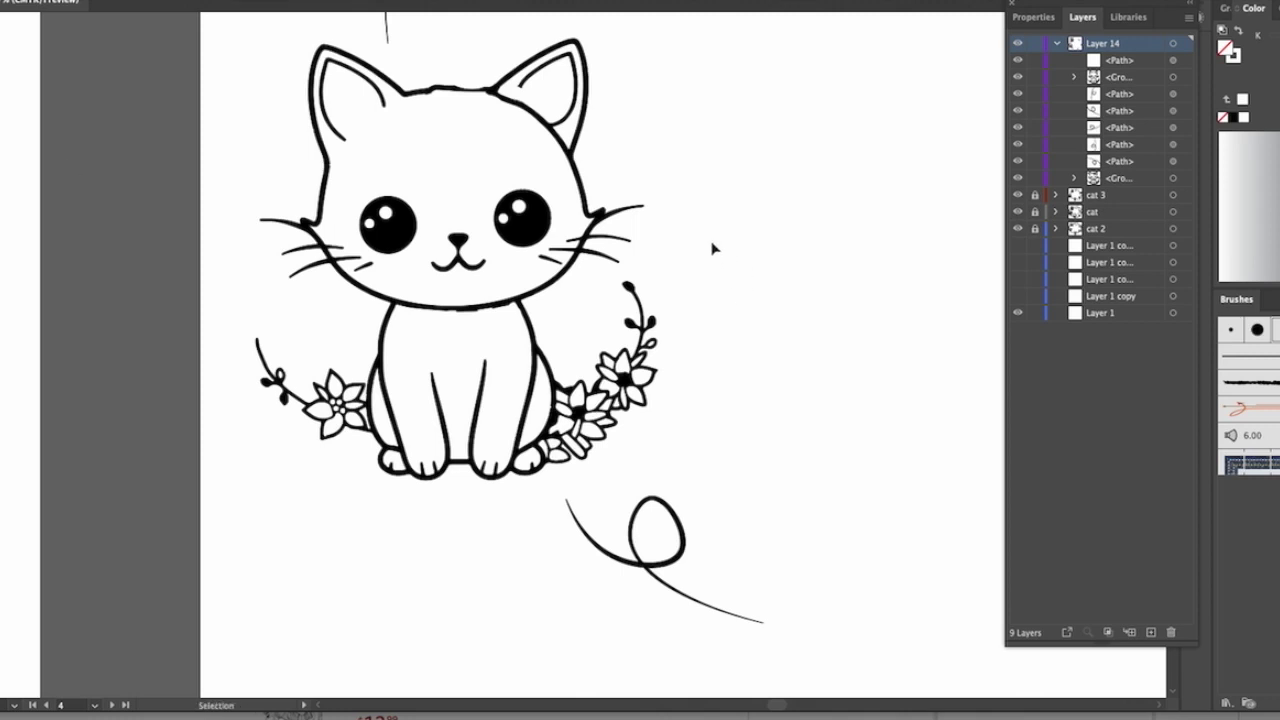
- Duplicate the bow-free kitten with flowers and place the copy between the two lower looped arrows
left_click(570, 265)
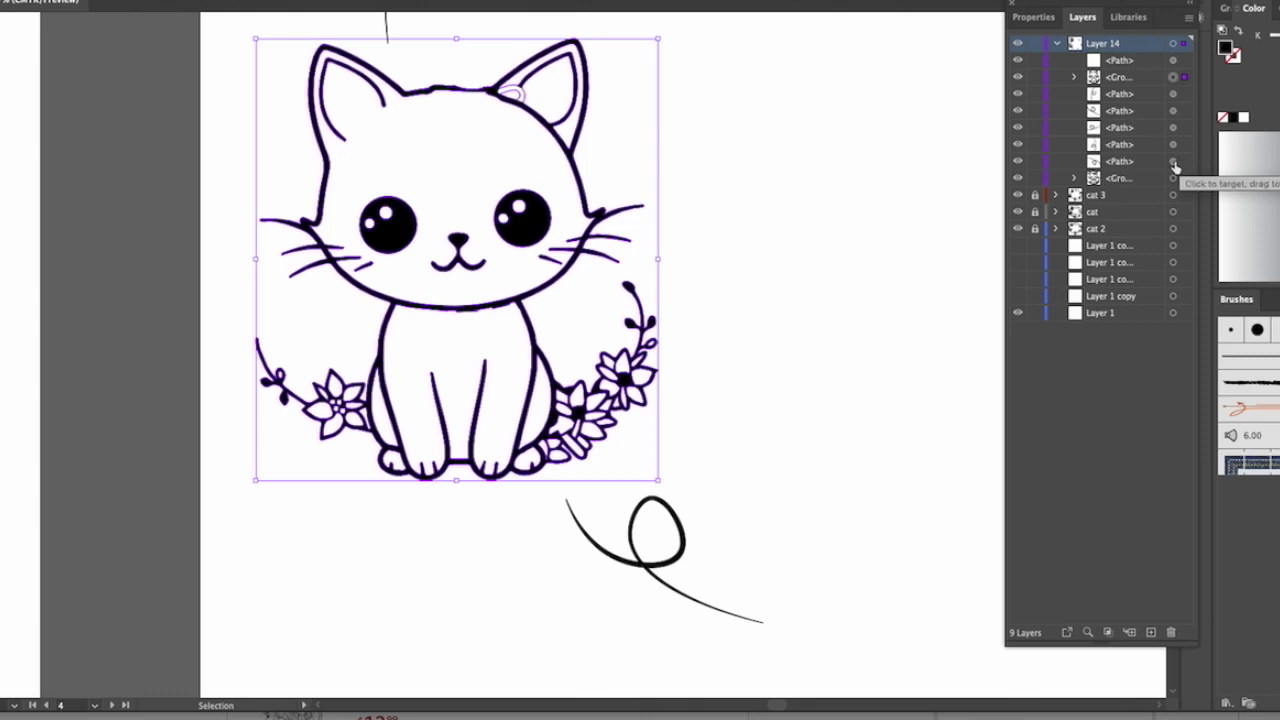
key("ctrl+v")
scroll(866, 381, "down", 5)
scroll(843, 370, "right", 6)
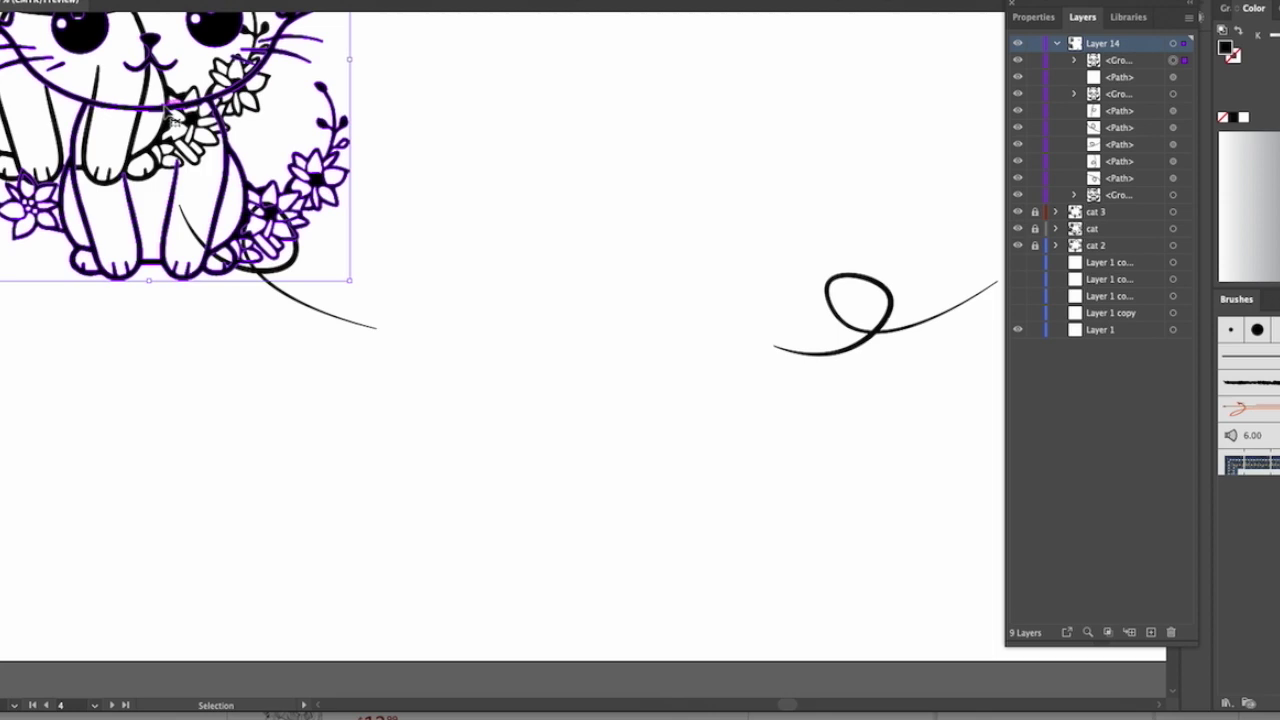
left_click_drag(167, 120, 591, 367)
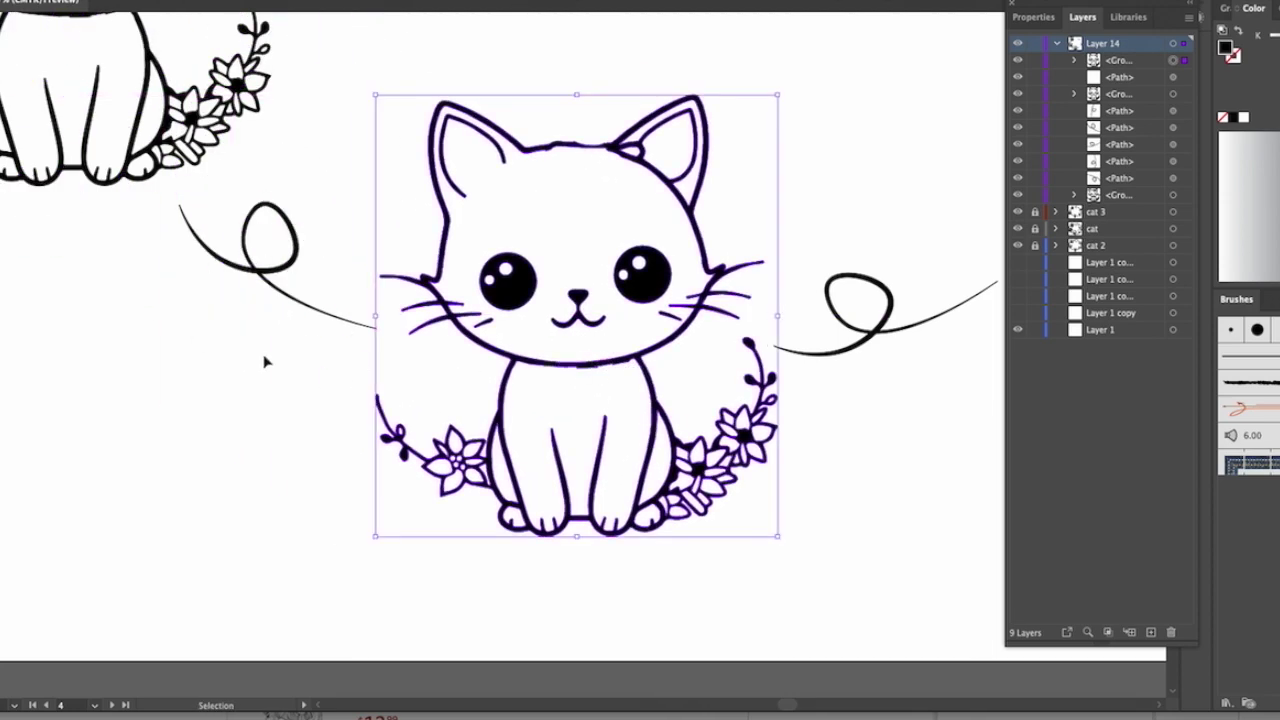
left_click(168, 361)
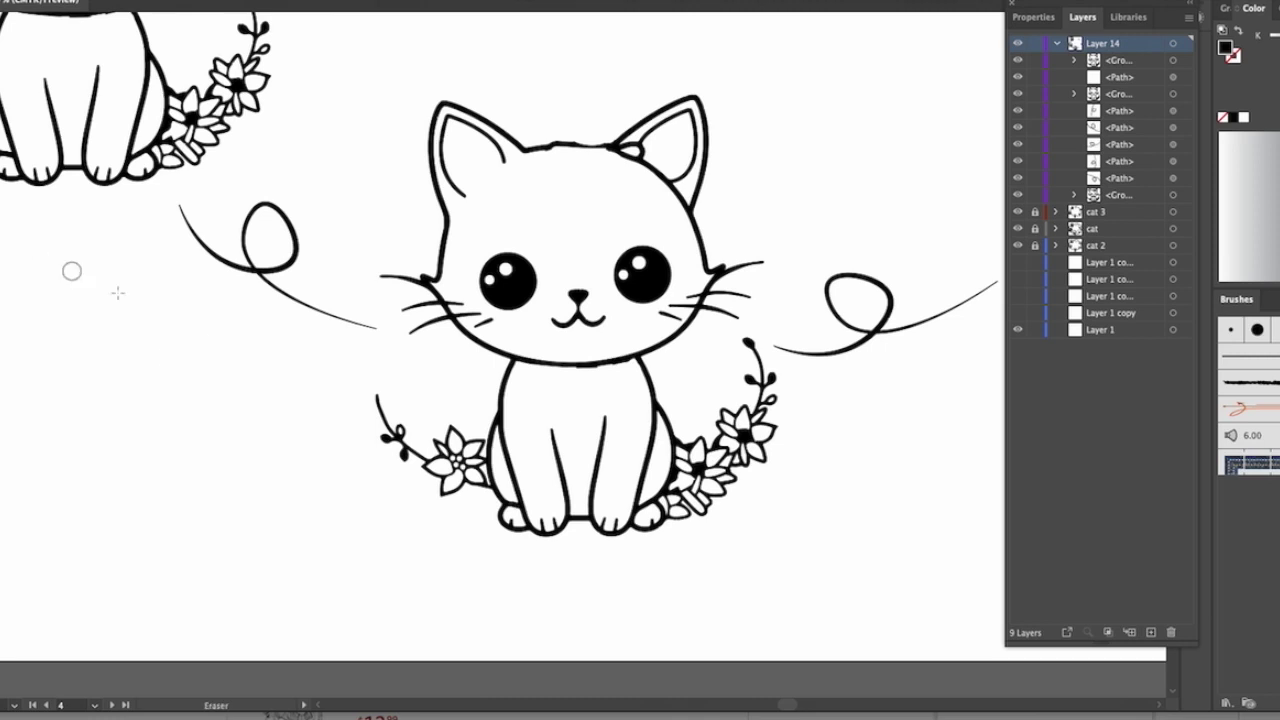
- Erase the flower and leafy stem on the left side of the new kitten copy, keeping its body outline
mouse_move(368, 410)
left_mouse_down()
mouse_move(401, 440)
mouse_move(387, 444)
mouse_move(448, 452)
mouse_move(454, 477)
mouse_move(448, 430)
mouse_move(479, 476)
left_mouse_up()
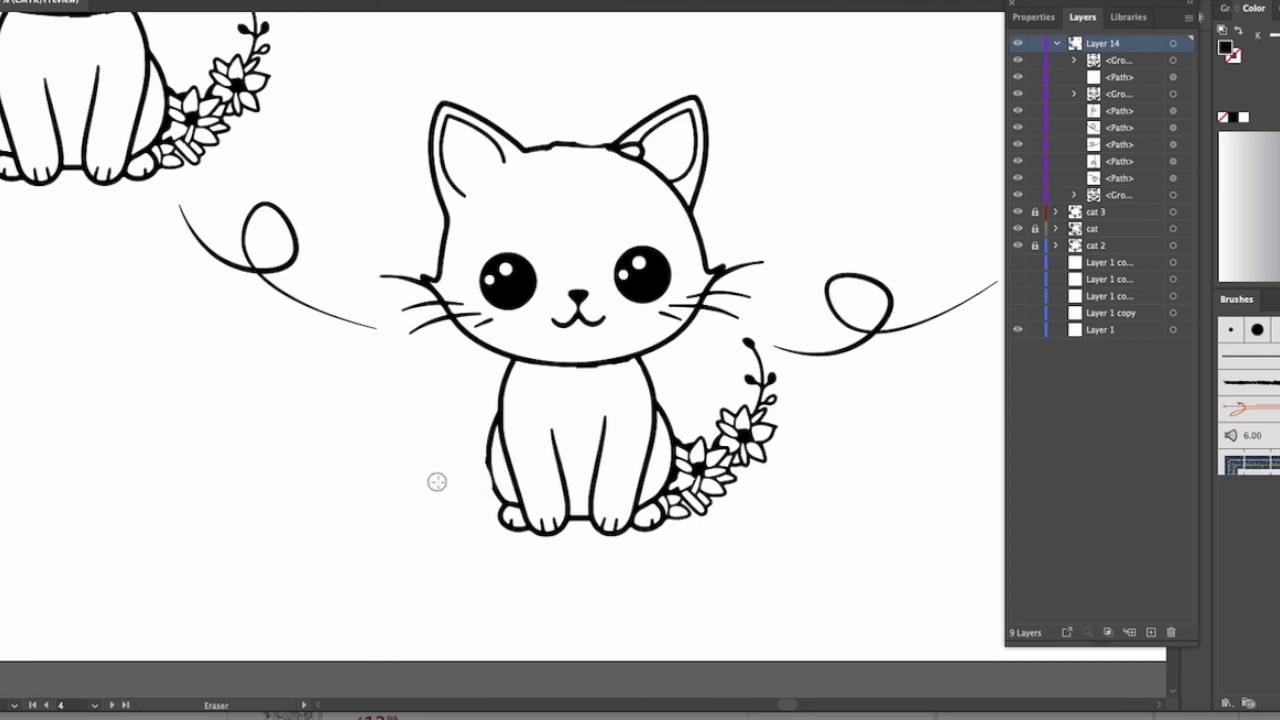
key("ctrl+z")
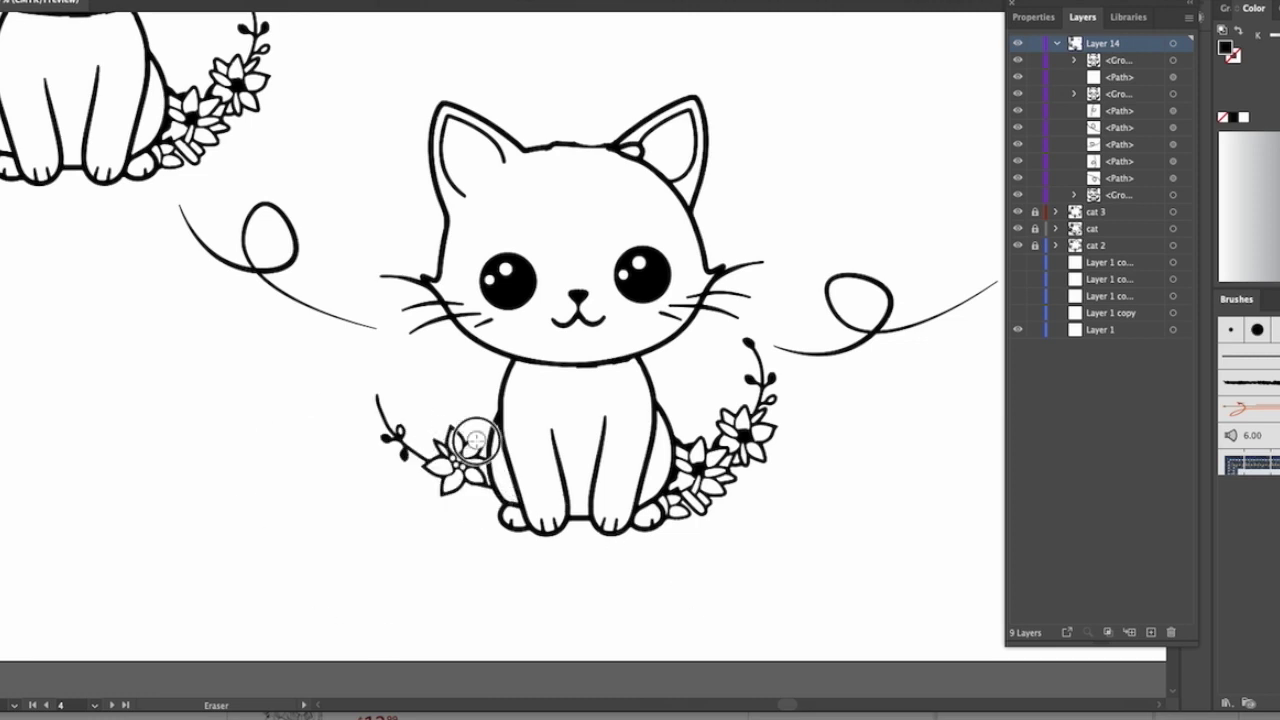
mouse_move(465, 430)
left_mouse_down()
mouse_move(434, 503)
mouse_move(374, 397)
mouse_move(334, 544)
left_mouse_up()
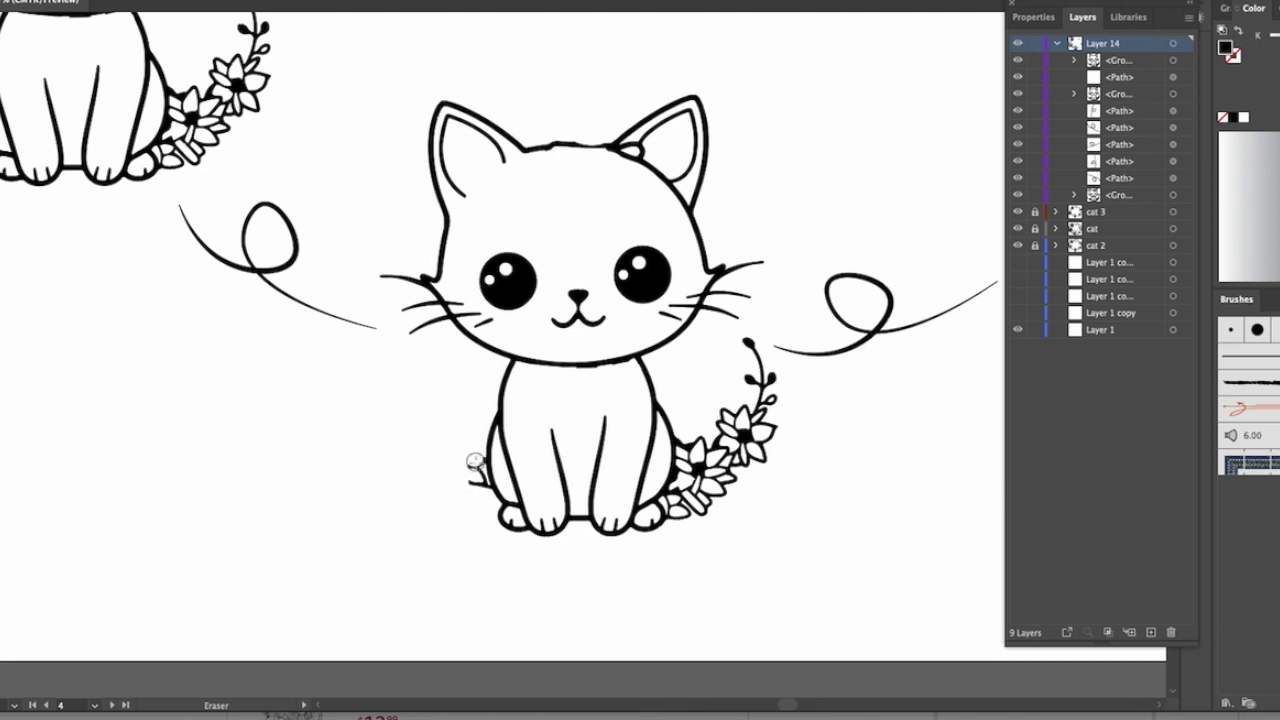
mouse_move(475, 460)
left_mouse_down()
mouse_move(485, 490)
mouse_move(476, 467)
mouse_move(477, 483)
left_mouse_up()
key("bracketleft")
key("bracketleft")
key("bracketleft")
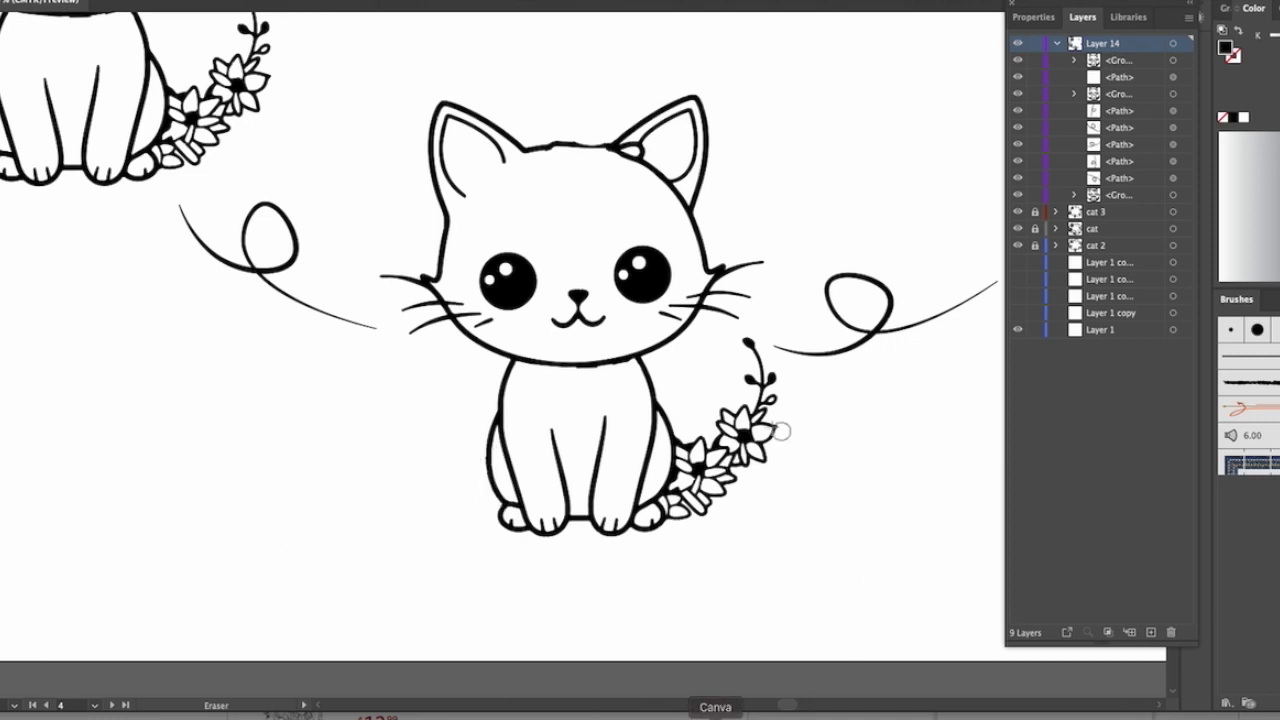
- Erase the flowers and stem on the right side of the new kitten copy and clean up around its hind paw
mouse_move(750, 350)
left_mouse_down()
mouse_move(772, 393)
mouse_move(744, 374)
mouse_move(756, 411)
mouse_move(730, 398)
mouse_move(779, 442)
mouse_move(746, 432)
mouse_move(728, 478)
mouse_move(751, 470)
mouse_move(677, 519)
mouse_move(682, 497)
mouse_move(671, 501)
mouse_move(679, 520)
mouse_move(715, 455)
mouse_move(688, 489)
mouse_move(685, 433)
mouse_move(675, 498)
left_mouse_up()
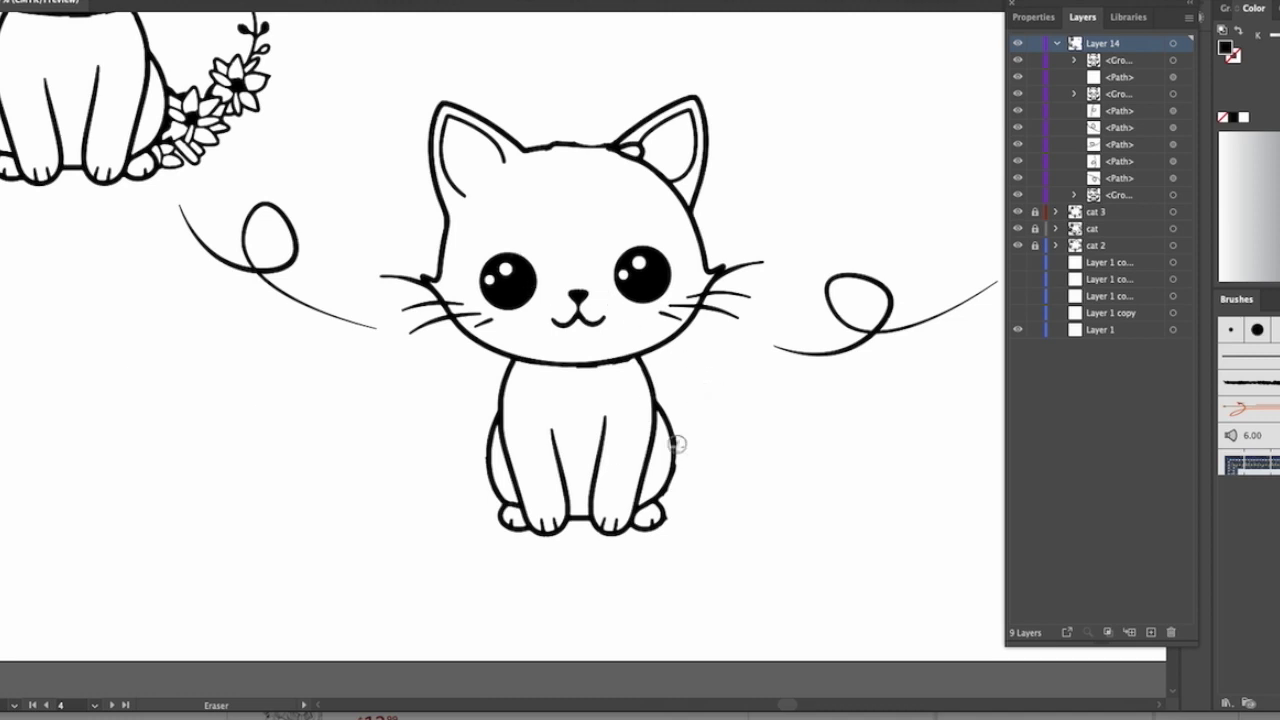
mouse_move(683, 432)
left_mouse_down()
mouse_move(680, 471)
mouse_move(685, 455)
left_mouse_up()
left_click(670, 501)
left_click(676, 522)
left_click(675, 522)
- Duplicate the flowerless kitten and place the copy in the next position, beyond the lower right looped arrow
scroll(760, 551, "right", 5)
key("v")
left_click(255, 135)
scroll(703, 379, "right", 3)
scroll(703, 379, "up", 3)
key("super+v")
left_click_drag(550, 403, 743, 350)
- Erase the body from the newest kitten copy, leaving only the head with its face and whiskers
scroll(744, 360, "up", 2)
scroll(744, 360, "right", 3)
scroll(746, 371, "down", 1)
key("shift+e")
mouse_move(511, 436)
left_mouse_down()
mouse_move(511, 489)
mouse_move(530, 534)
mouse_move(626, 546)
mouse_move(639, 596)
mouse_move(539, 572)
mouse_move(707, 527)
mouse_move(700, 509)
mouse_move(602, 477)
mouse_move(654, 445)
left_mouse_up()
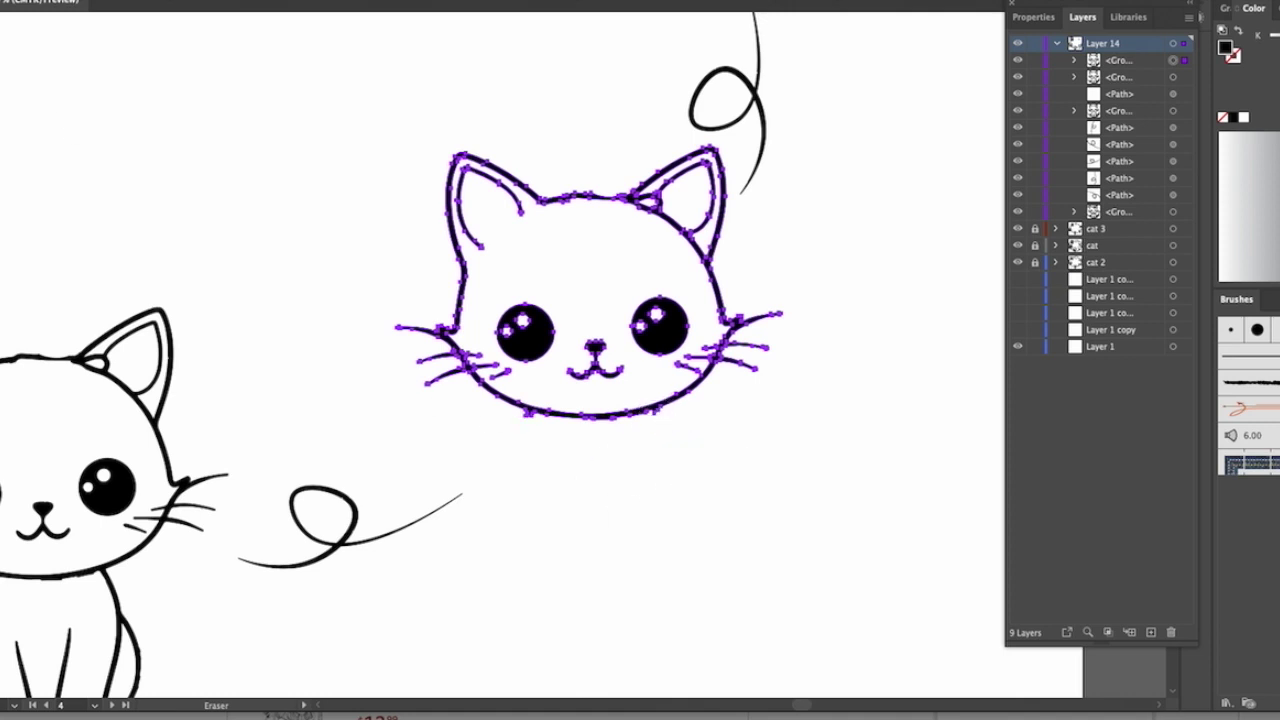
key("v")
key("super+shift+a")
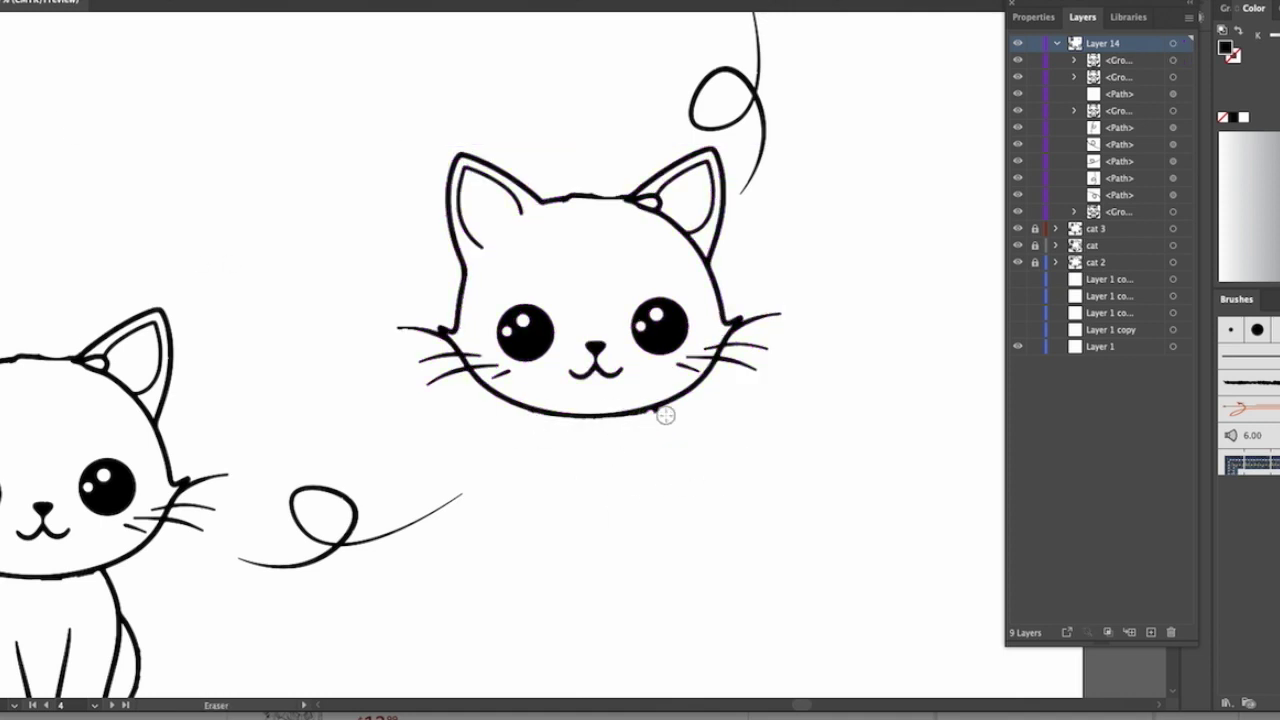
- Move the kitten head down slightly so it sits between its two looped arrows
scroll(834, 374, "up", 2)
left_click_drag(614, 228, 630, 291)
left_click(897, 343)
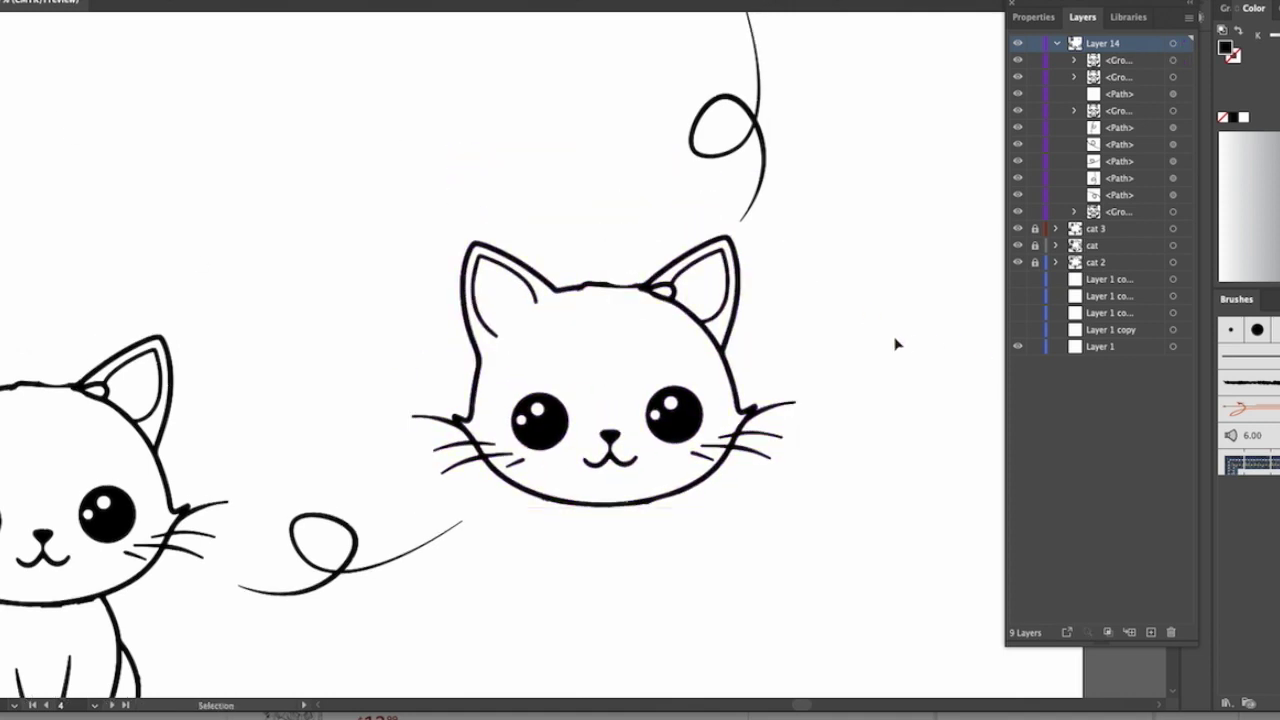
- Duplicate the kitten head and place the copy between the two upper right looped arrows
scroll(897, 343, "up", 5)
left_click(586, 451)
key("super+c")
key("super+v")
scroll(686, 466, "up", 8)
left_click_drag(545, 535, 679, 127)
scroll(554, 243, "up", 5)
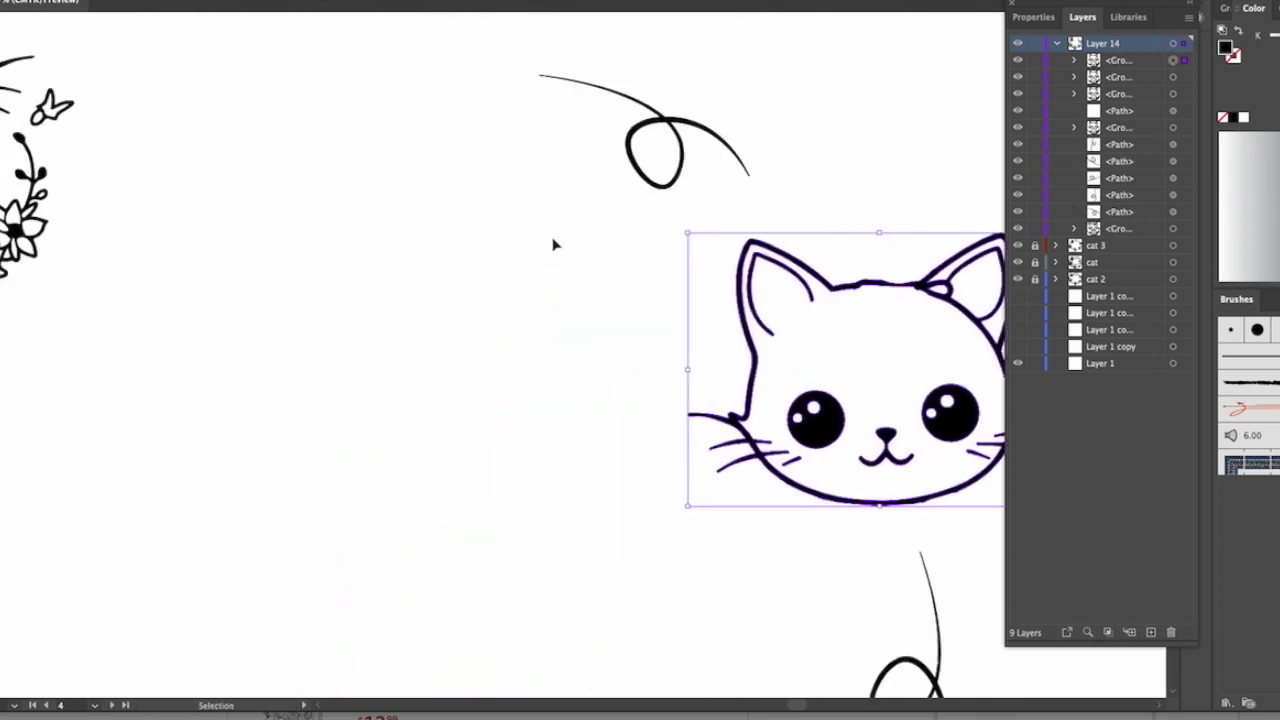
key("super+shift+a")
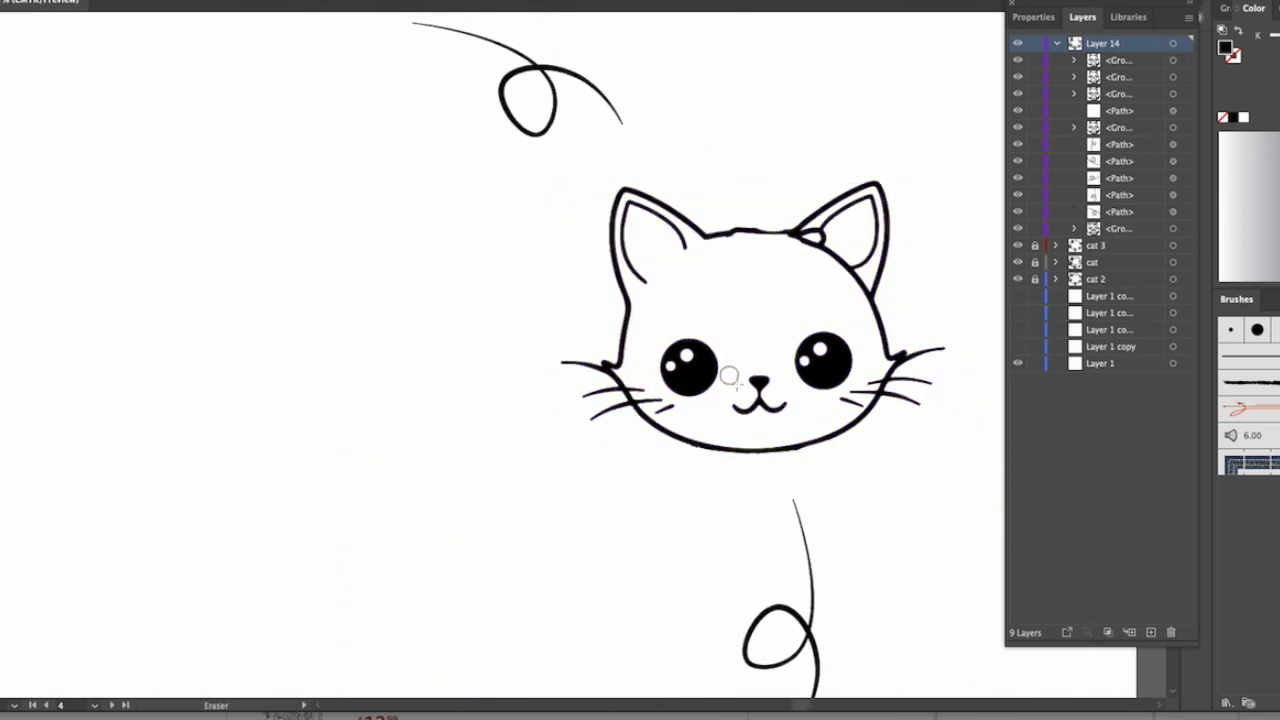
- Erase the nose, mouth and inner ear lines from the upper right kitten head
left_click_drag(757, 380, 770, 405)
mouse_move(651, 277)
left_mouse_down()
mouse_move(629, 219)
mouse_move(649, 263)
mouse_move(642, 211)
mouse_move(688, 248)
left_mouse_up()
mouse_move(872, 203)
left_mouse_down()
mouse_move(809, 238)
mouse_move(858, 268)
mouse_move(868, 222)
mouse_move(853, 273)
mouse_move(839, 219)
mouse_move(865, 204)
mouse_move(861, 257)
mouse_move(855, 208)
mouse_move(819, 228)
mouse_move(870, 216)
mouse_move(865, 264)
mouse_move(815, 232)
left_mouse_up()
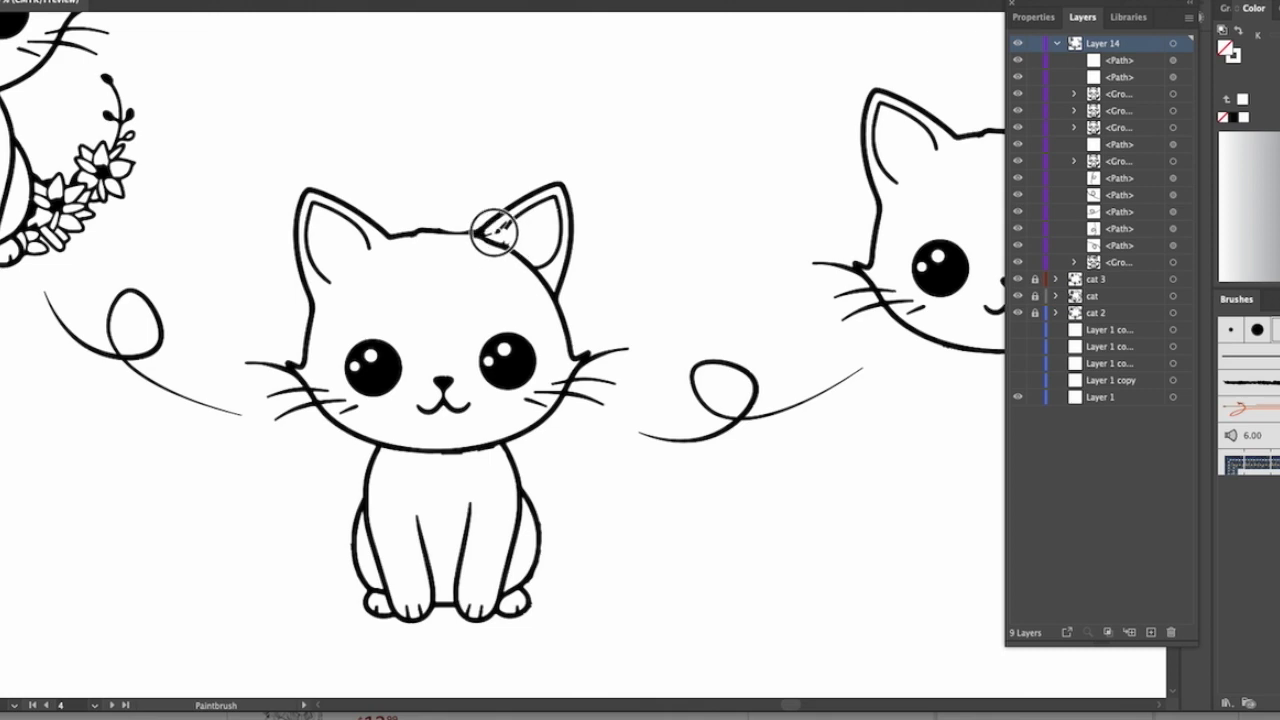
- Erase both eyes from the topmost kitten head copy, leaving the head outline and whiskers
scroll(493, 232, "right", 5)
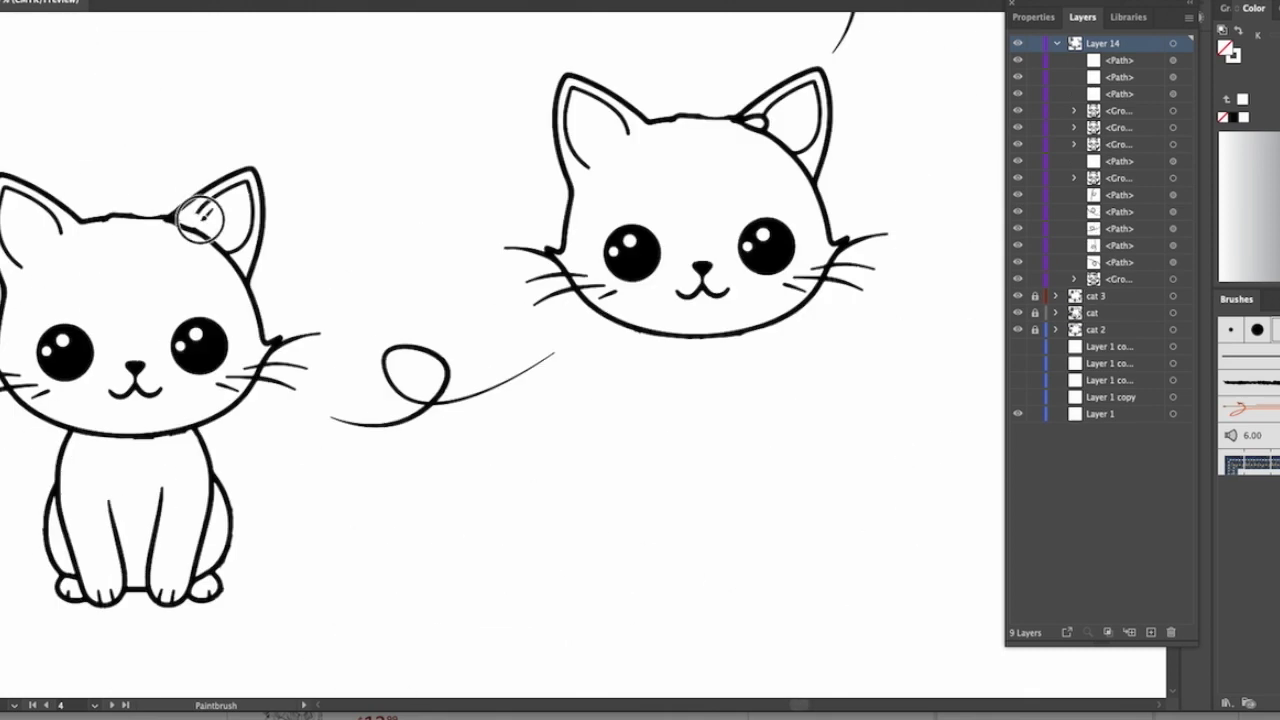
scroll(443, 229, "right", 5)
scroll(443, 229, "up", 4)
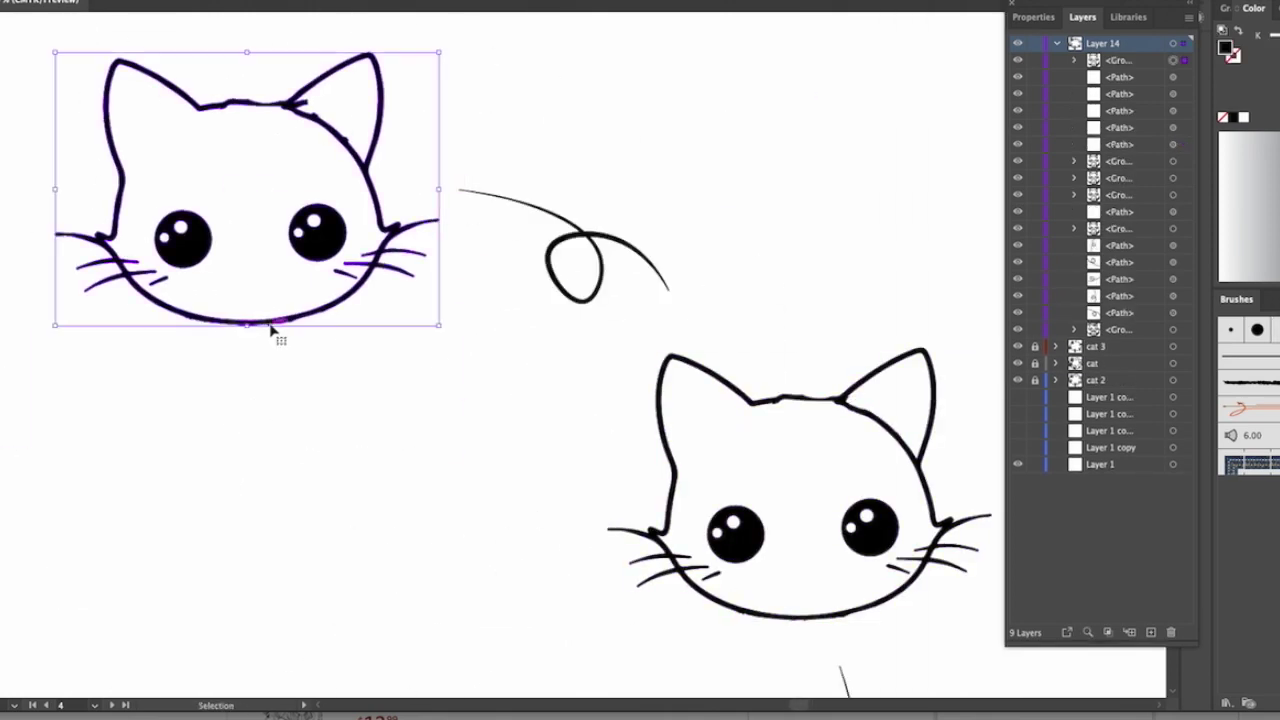
key("shift+e")
left_click_drag(178, 220, 190, 250)
mouse_move(313, 218)
left_mouse_down()
mouse_move(331, 234)
mouse_move(305, 250)
left_mouse_up()
key("v")
left_click(462, 394)
- Cover the leftover bow fragment inside the right ear of the kitten head with eyes using a white paintbrush stroke
key("b")
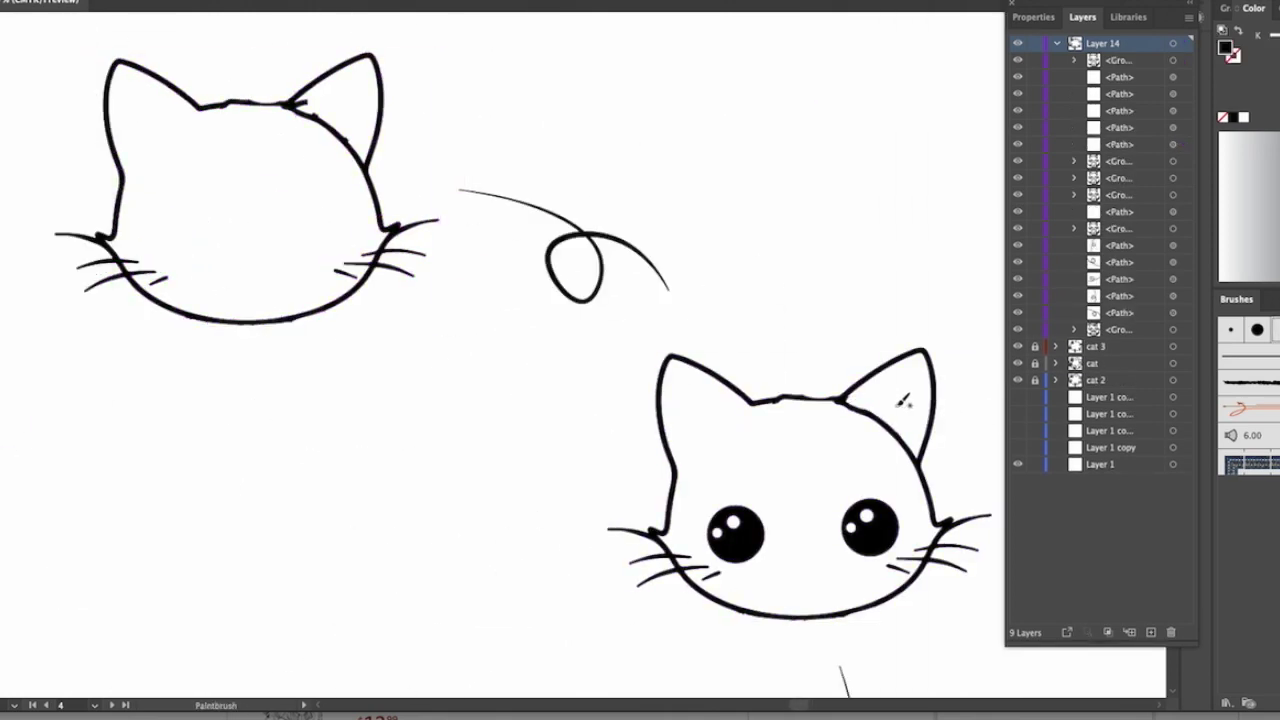
left_click_drag(870, 397, 862, 394)
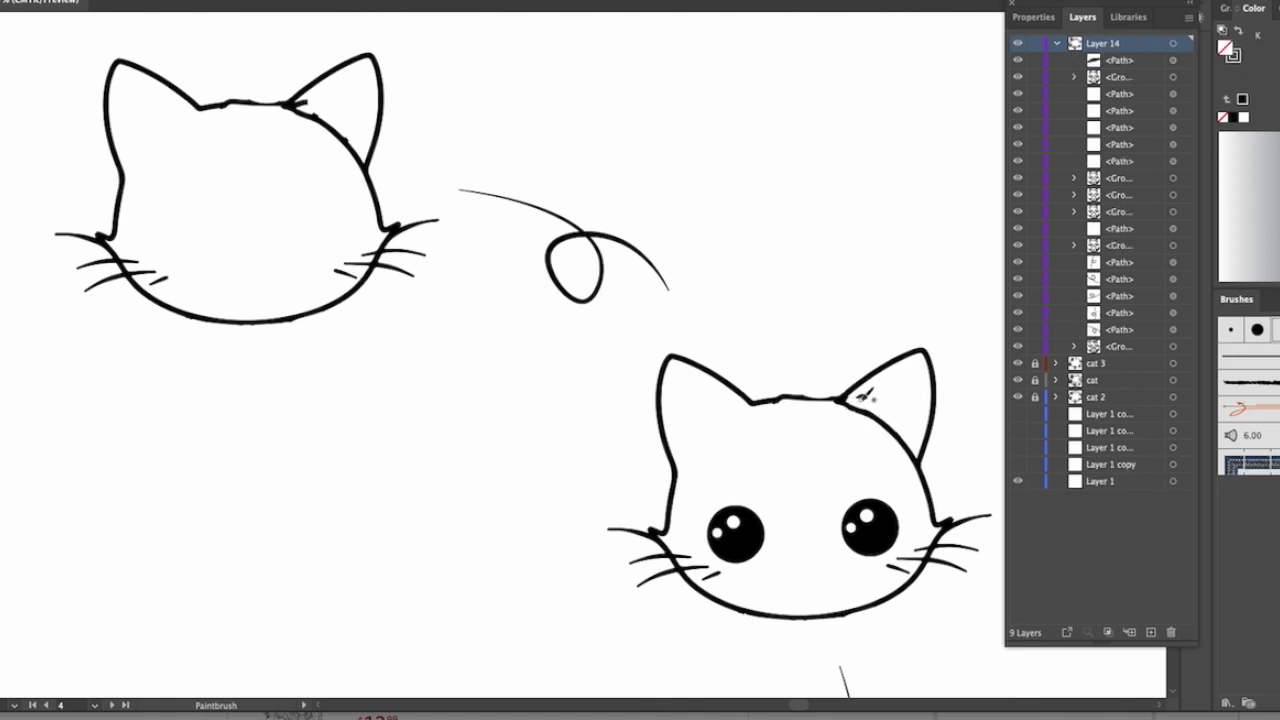
key("ctrl+z")
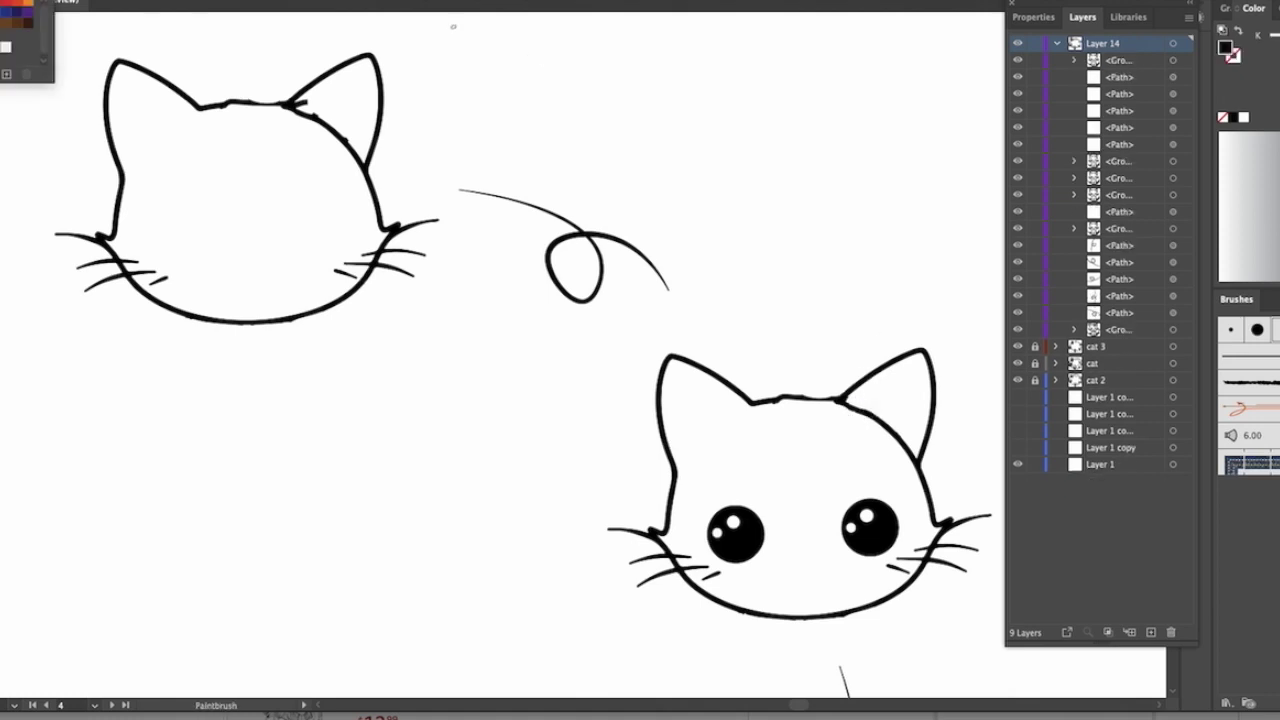
left_click(882, 403)
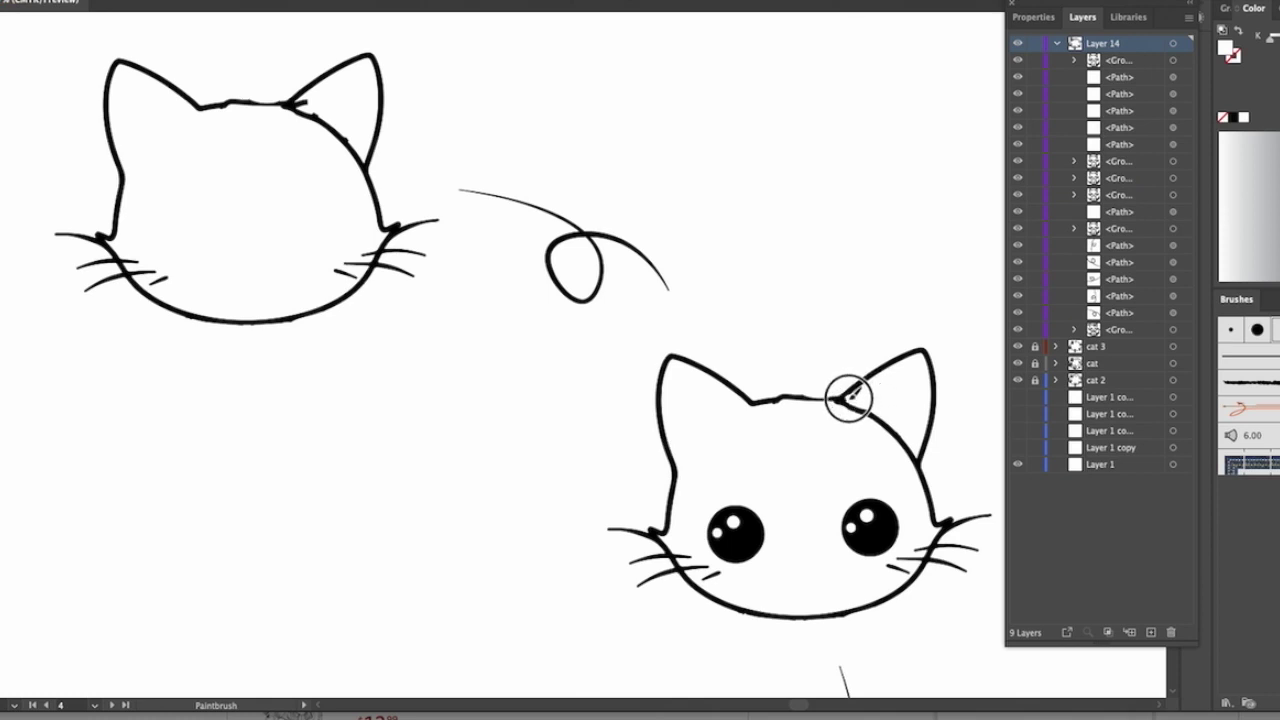
left_click_drag(848, 391, 882, 398)
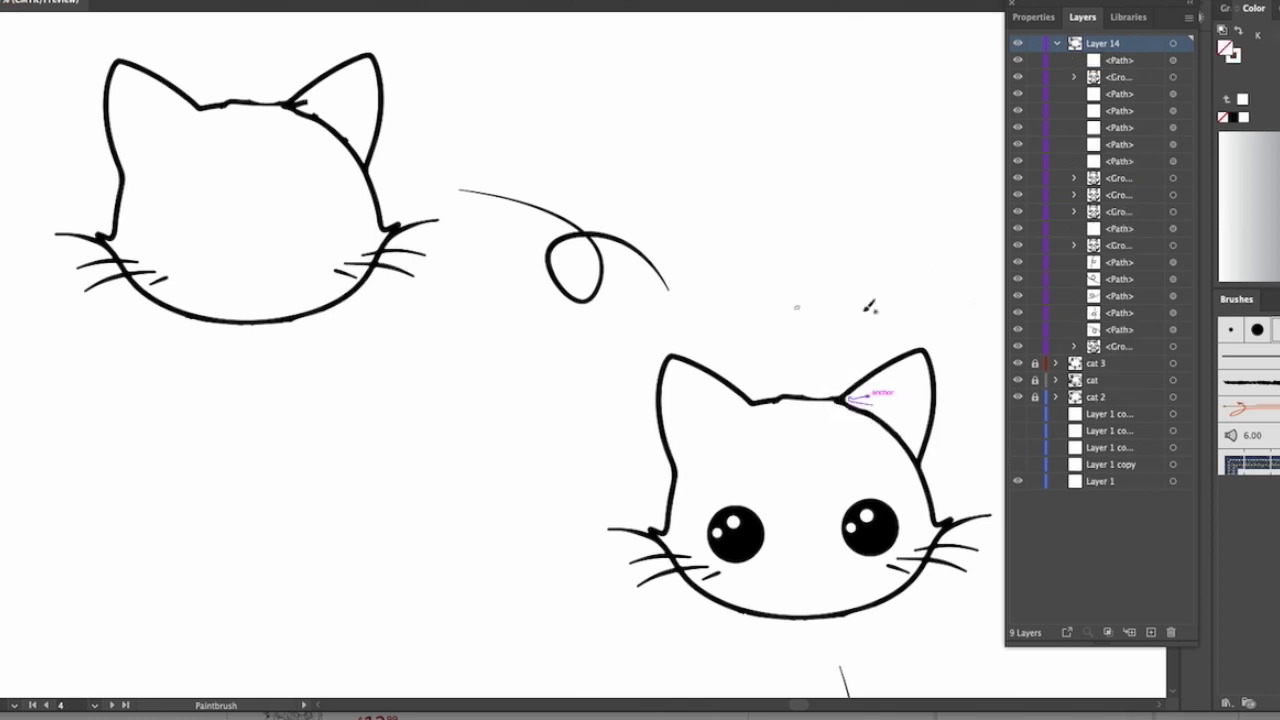
- Paint white strokes over the leftover bow fragments along the right ear base of the eyeless kitten head
key("v")
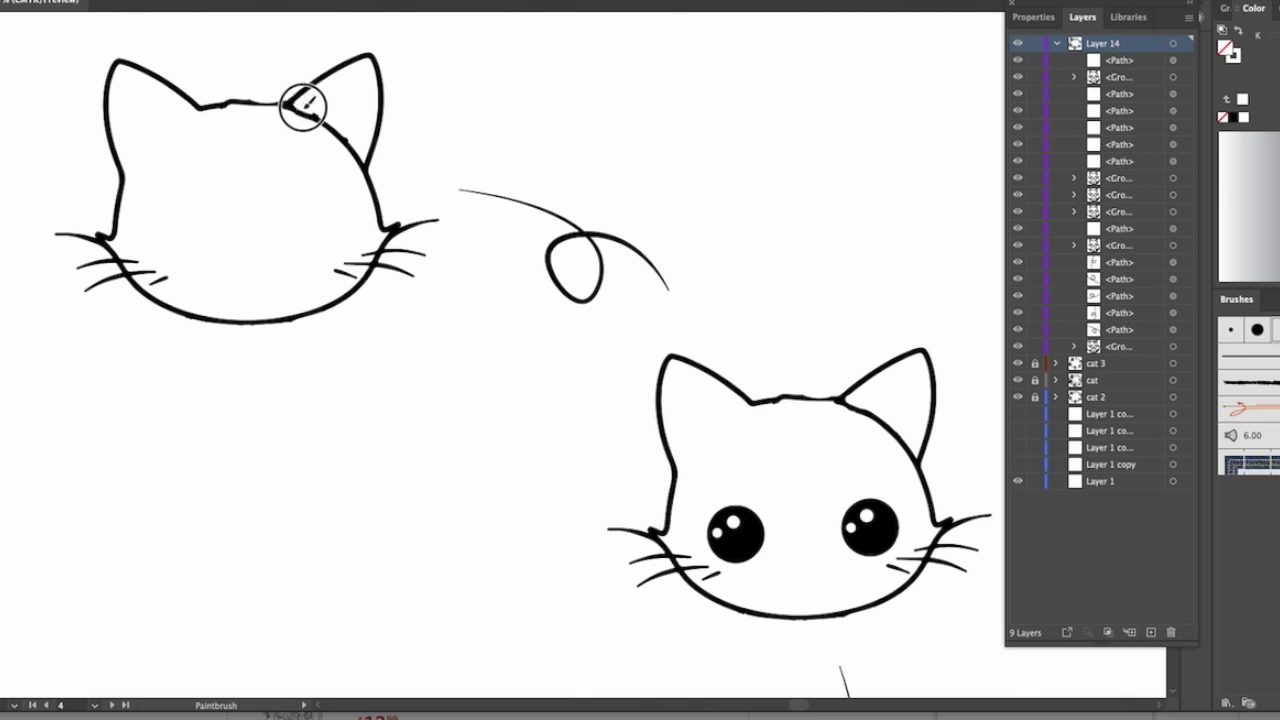
left_click_drag(323, 113, 342, 119)
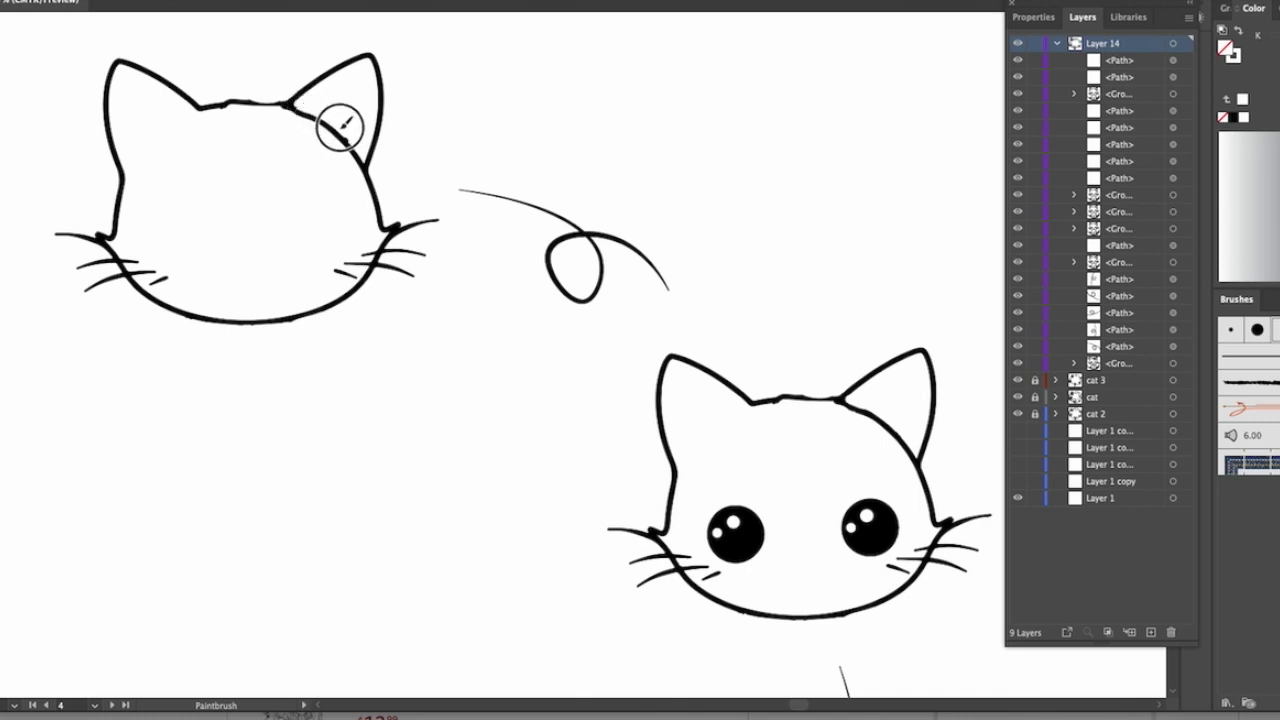
left_click_drag(345, 133, 372, 140)
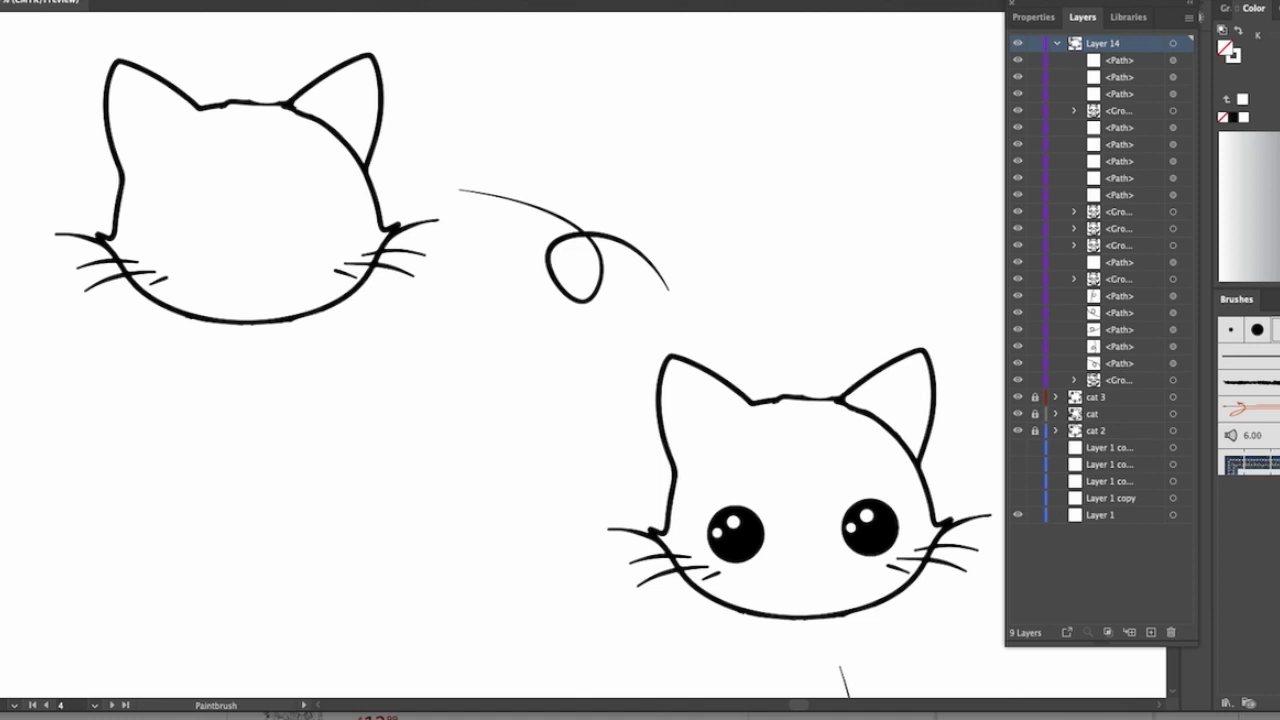
- Review the full circle of kitten drawing stages and the looped arrows across the page
key("ctrl+minus")
key("ctrl+minus")
scroll(269, 565, "down", 5)
scroll(269, 565, "left", 2)
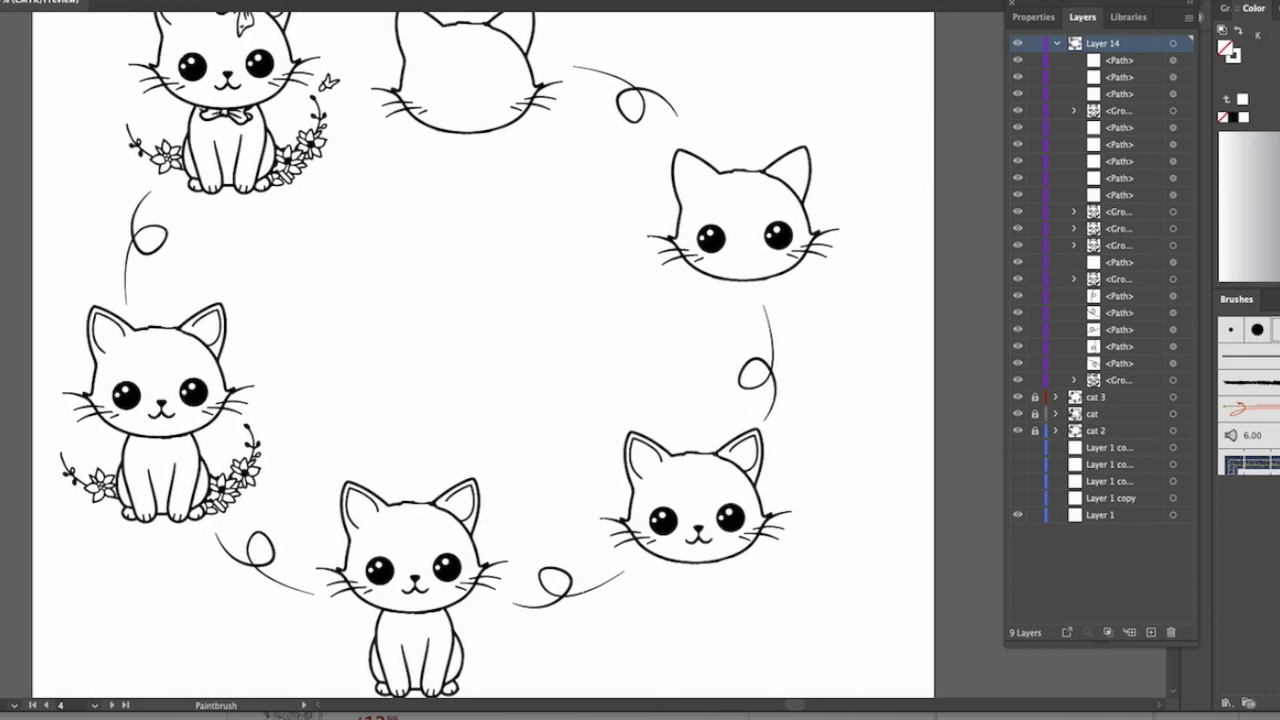
scroll(522, 553, "left", 5)
scroll(522, 553, "up", 1)
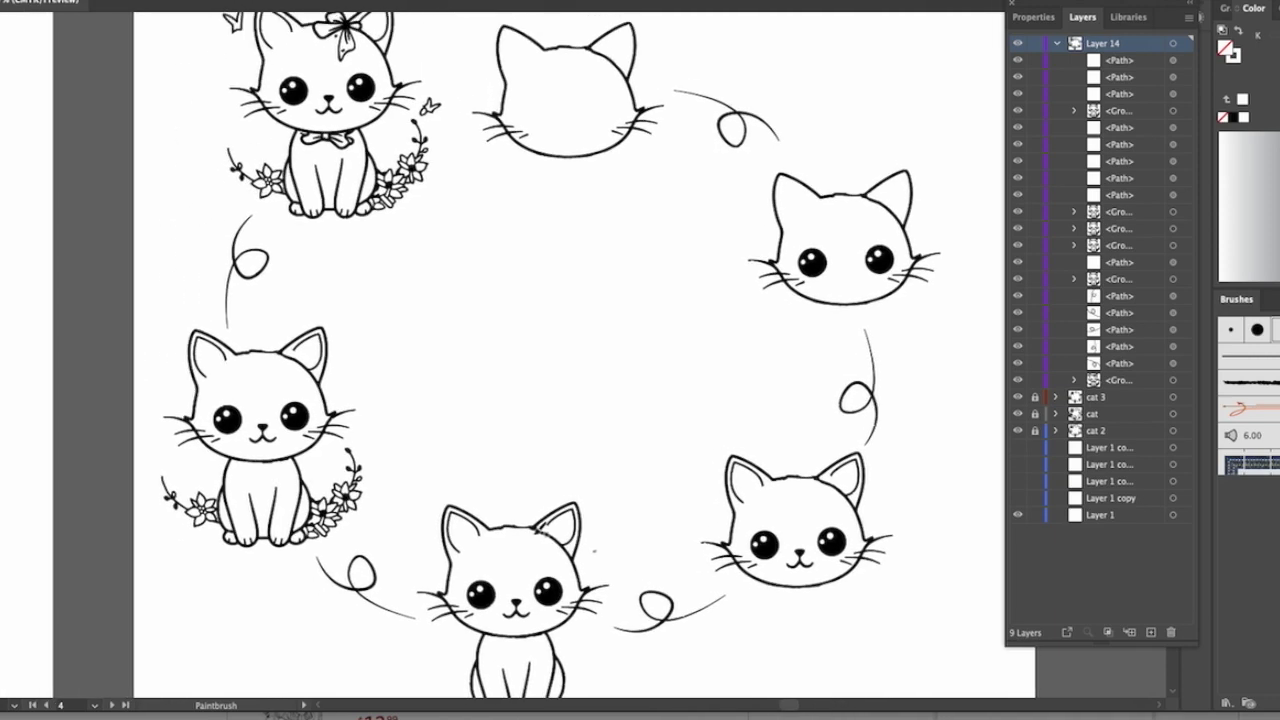
scroll(567, 395, "up", 2)
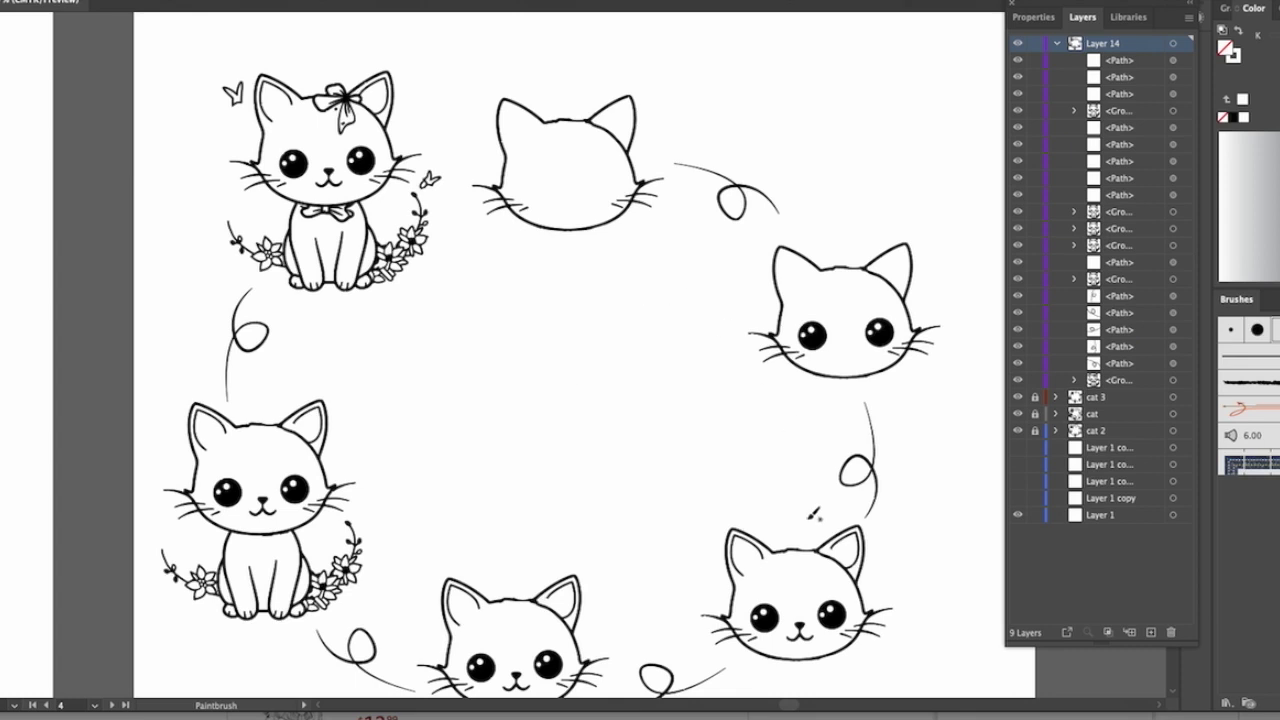
scroll(814, 512, "down", 4)
scroll(812, 512, "down", 3)
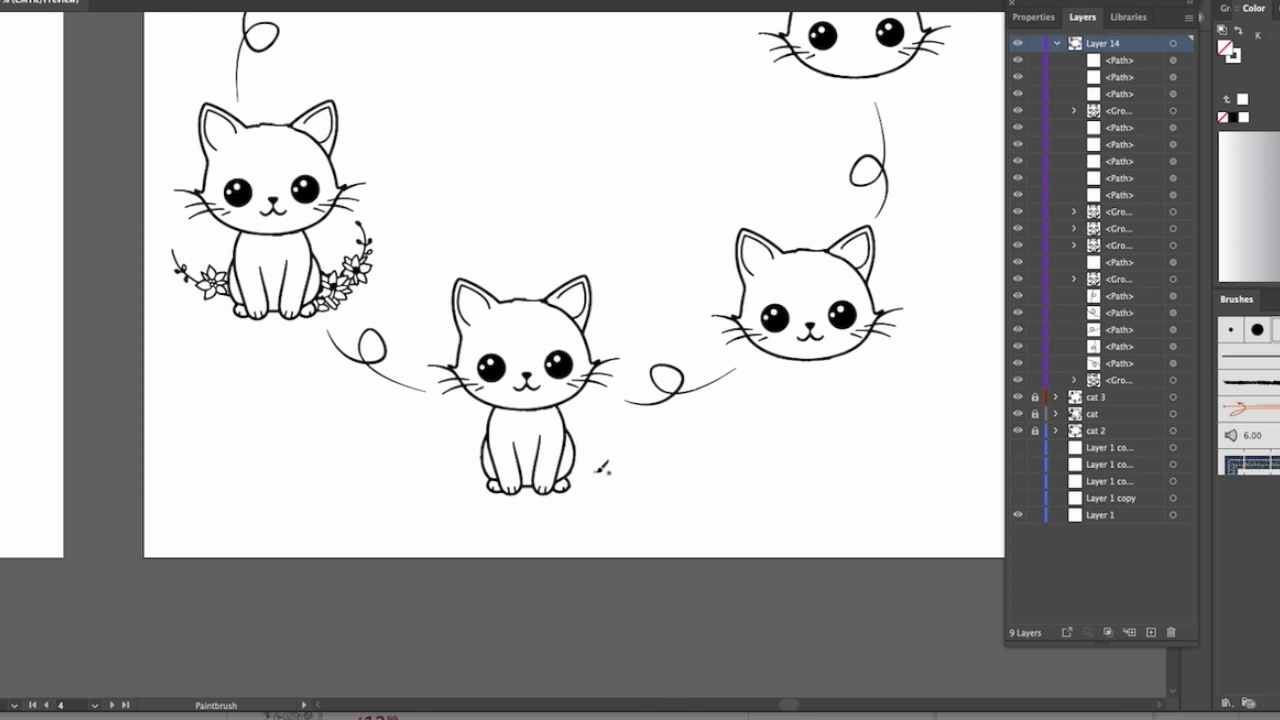
scroll(603, 468, "up", 3)
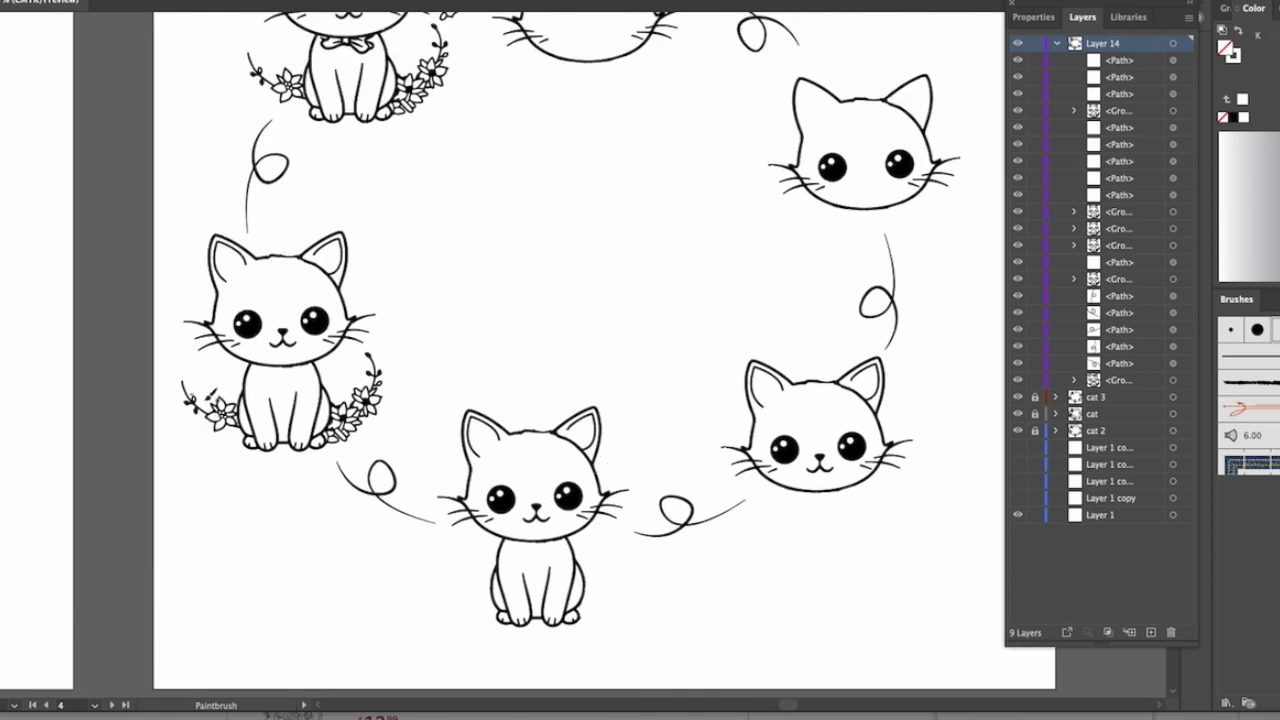
scroll(360, 432, "up", 5)
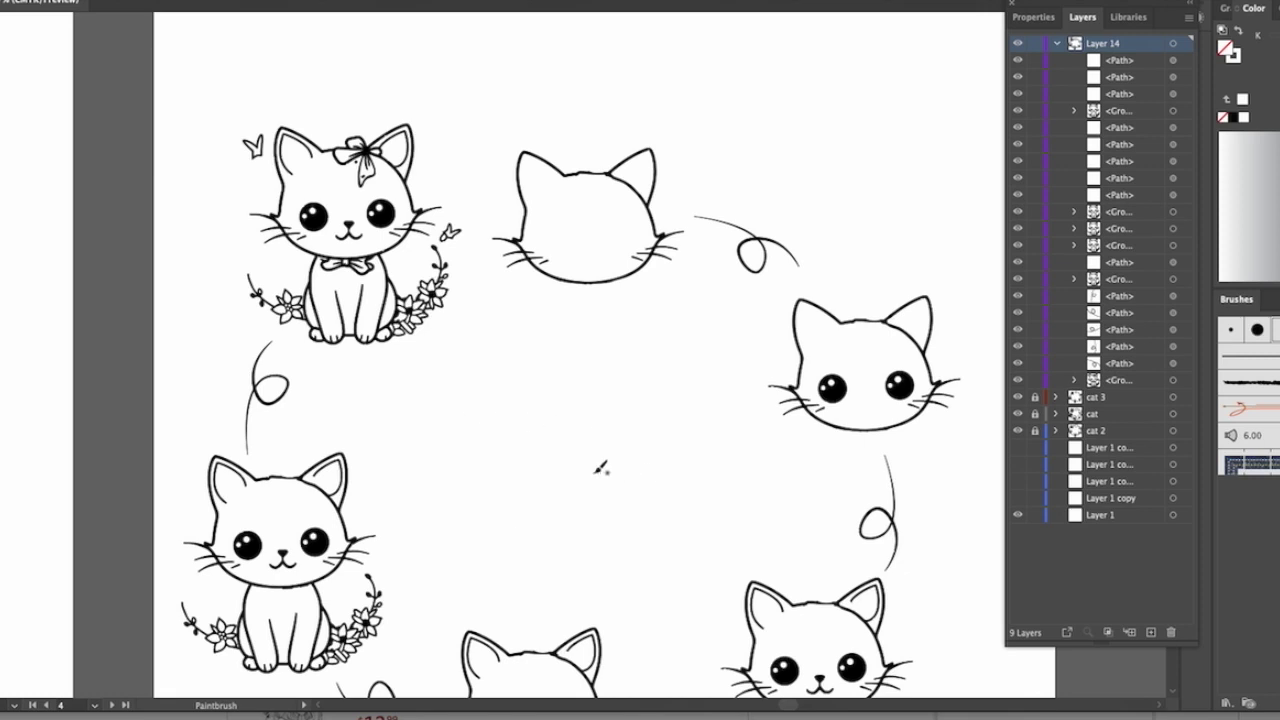
scroll(600, 466, "down", 3)
scroll(600, 468, "down", 2)
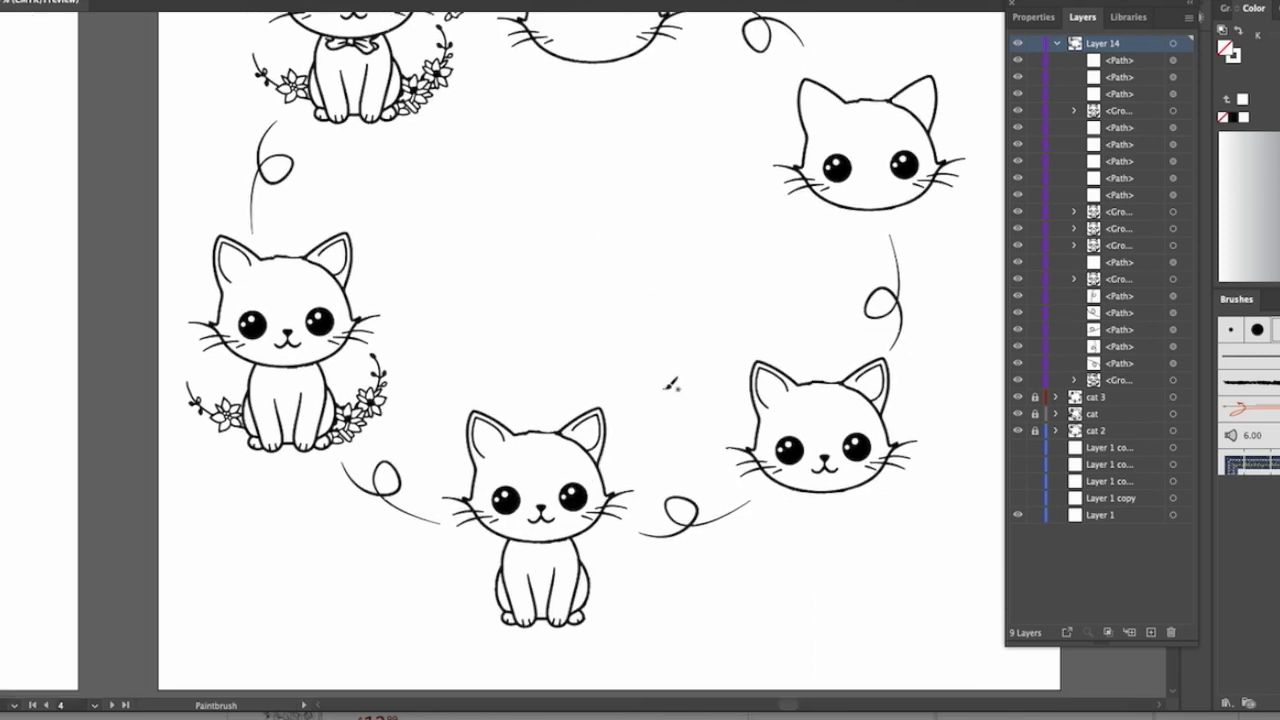
scroll(666, 374, "up", 4)
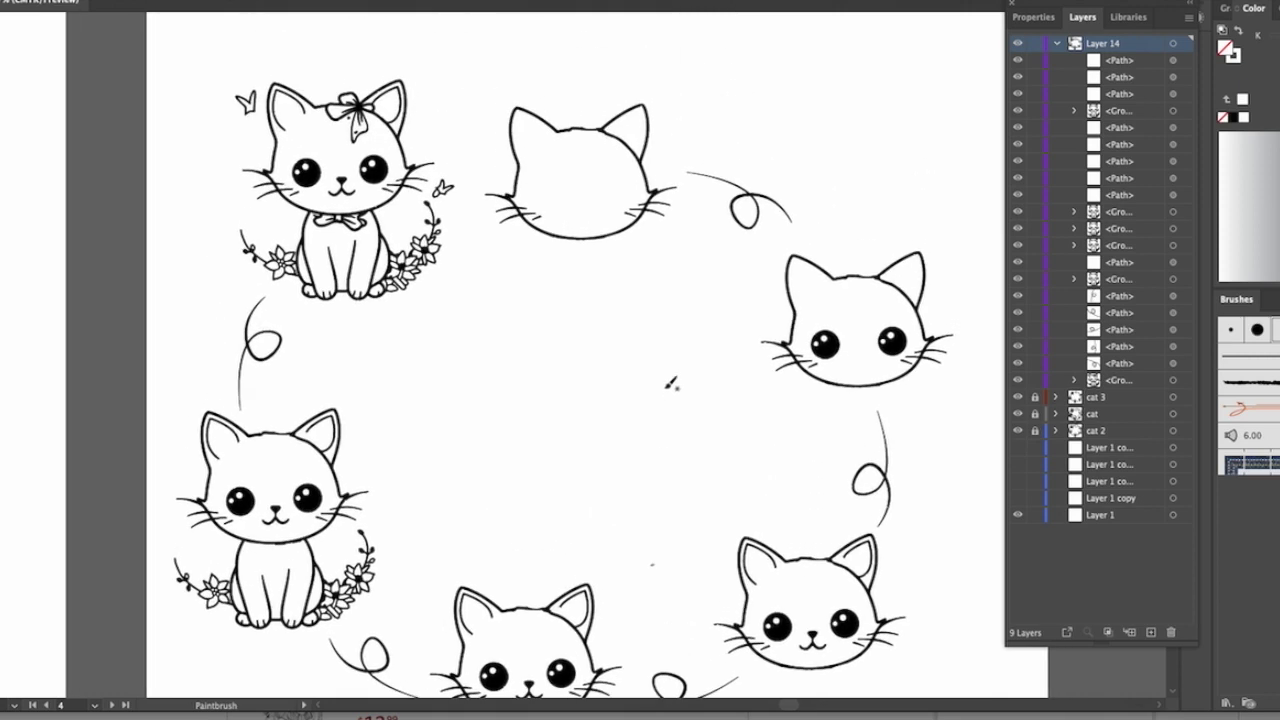